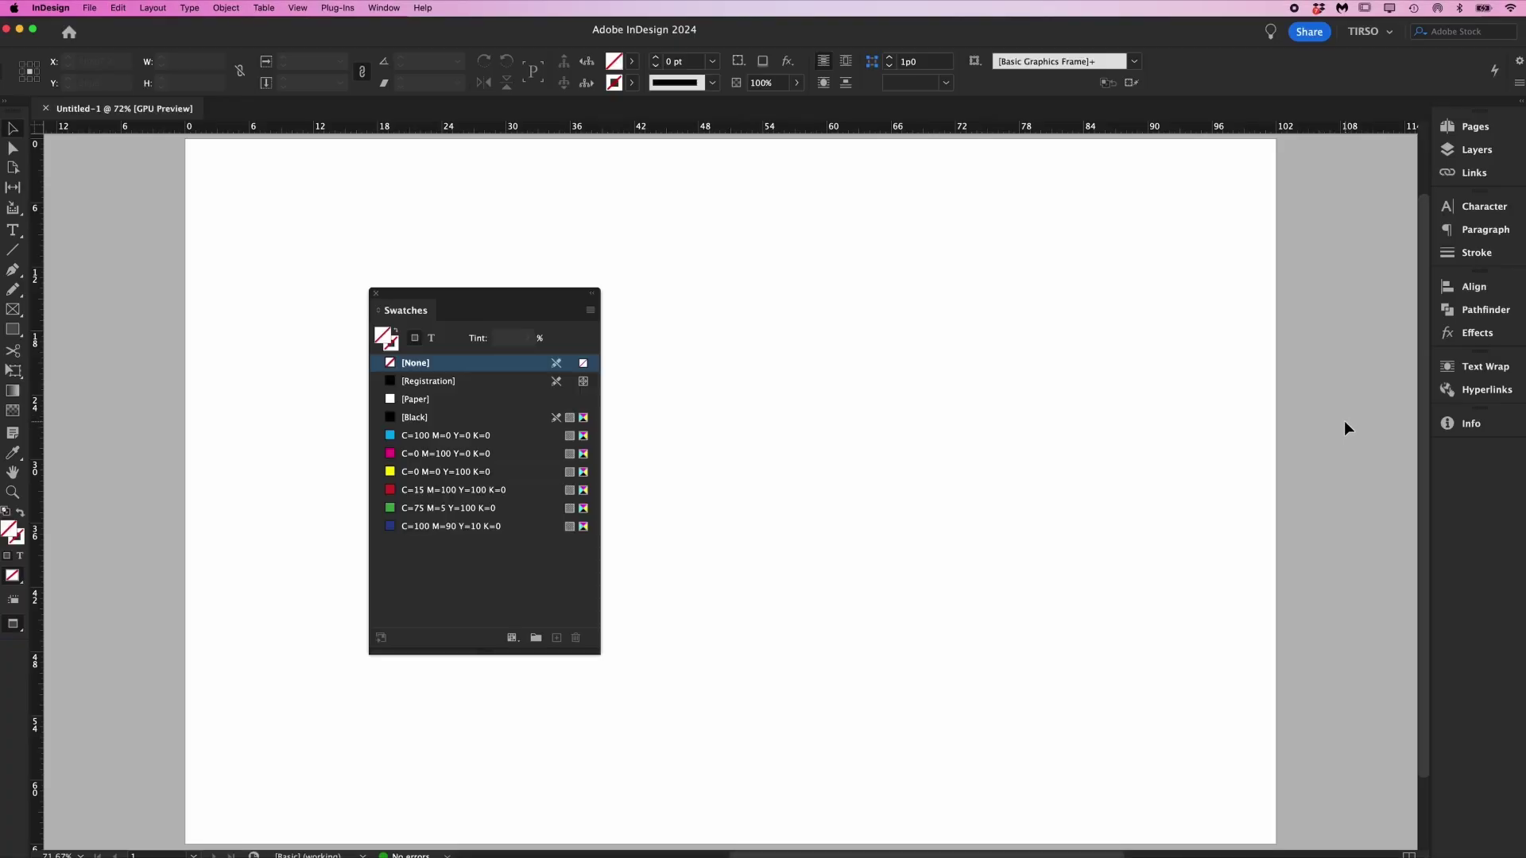
Close the Color panel and show the Swatches panel from Window > Color > Swatches.
key("F6")
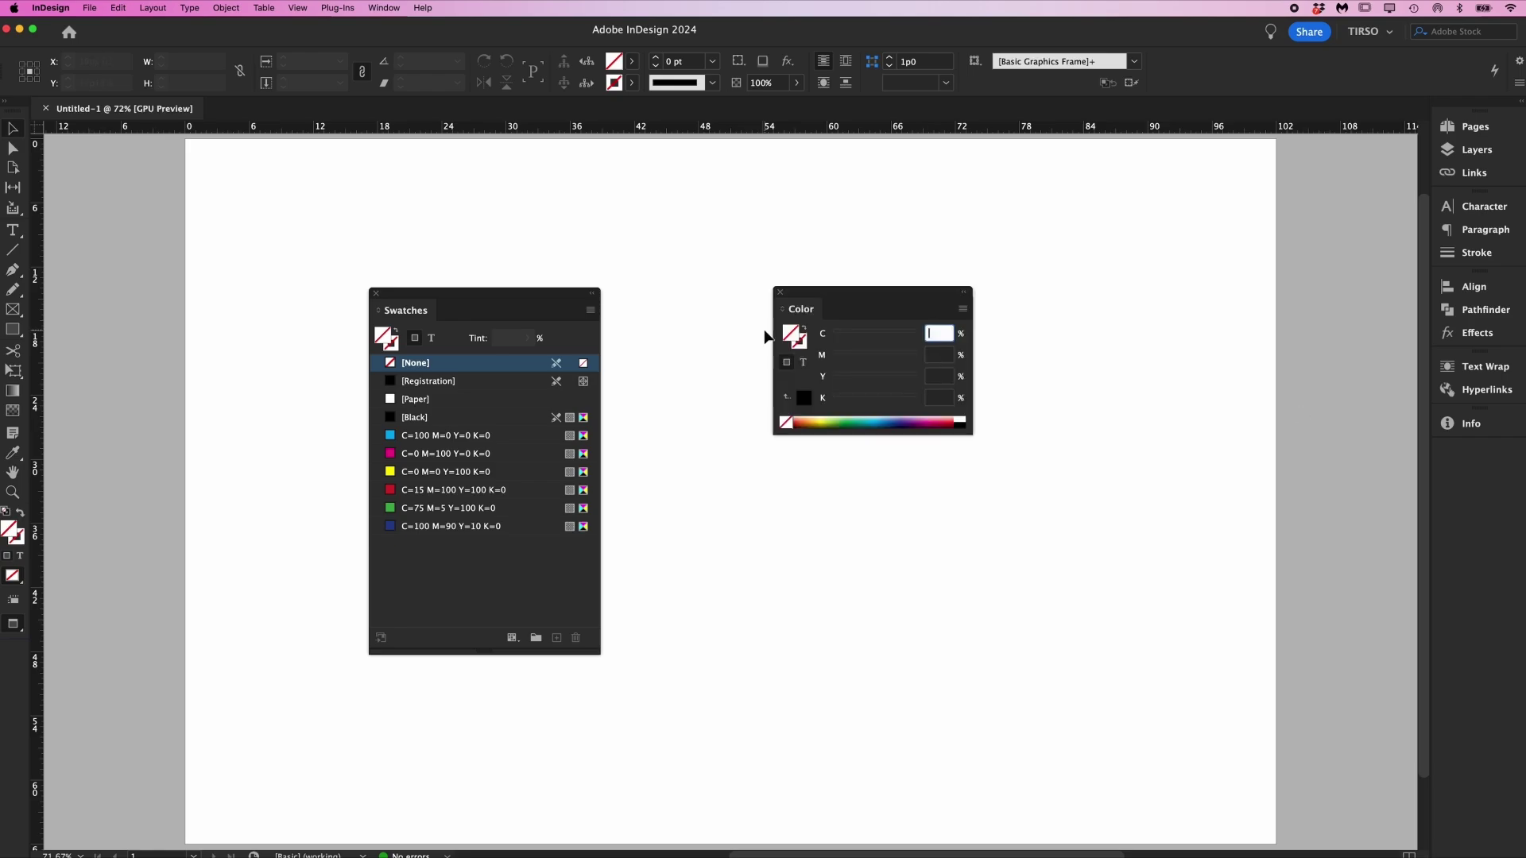
left_click(779, 293)
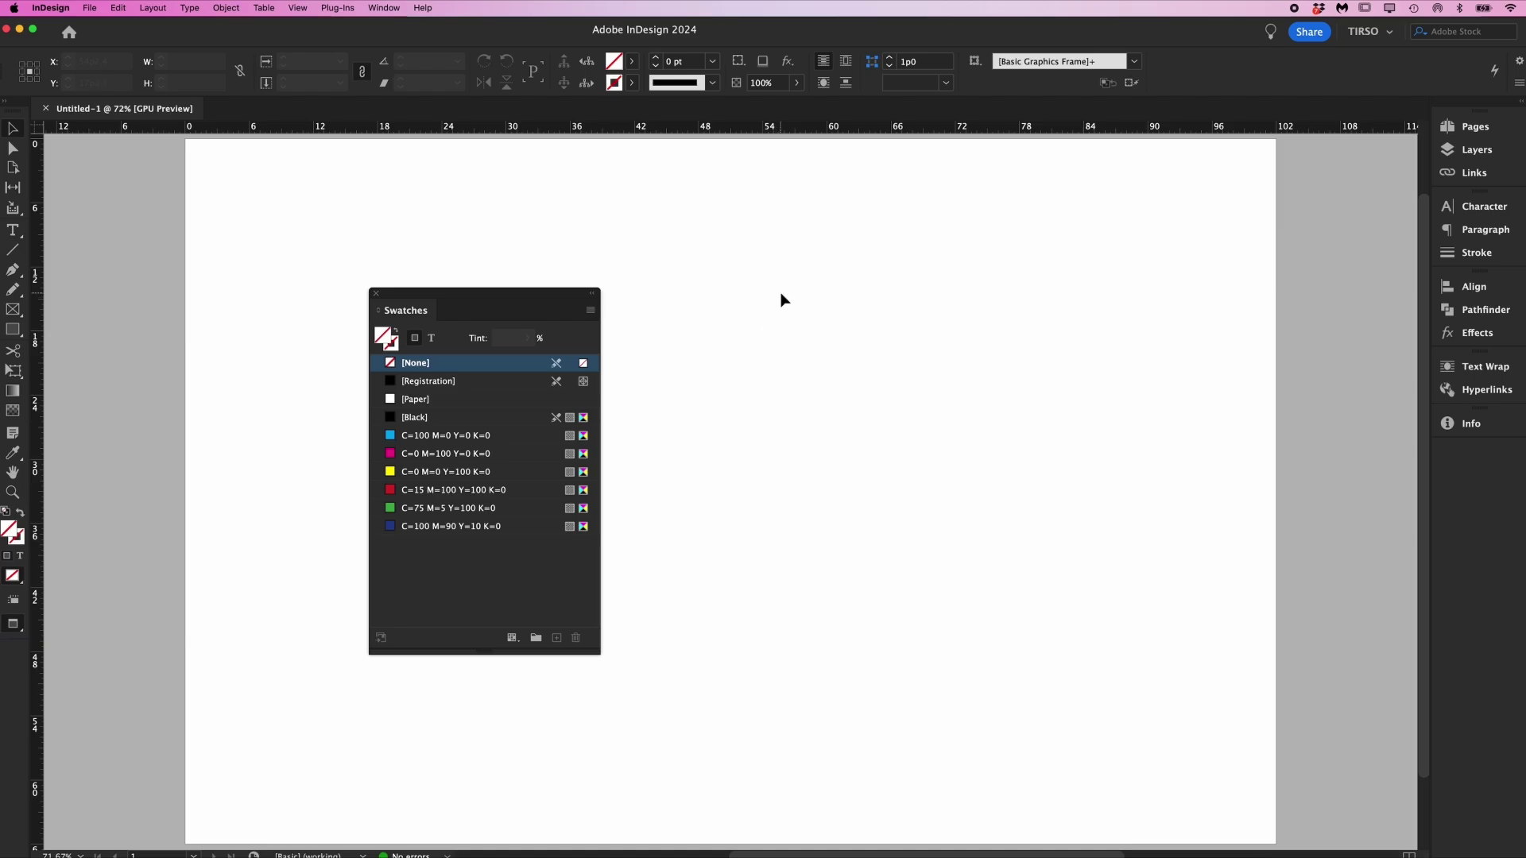
left_click(383, 8)
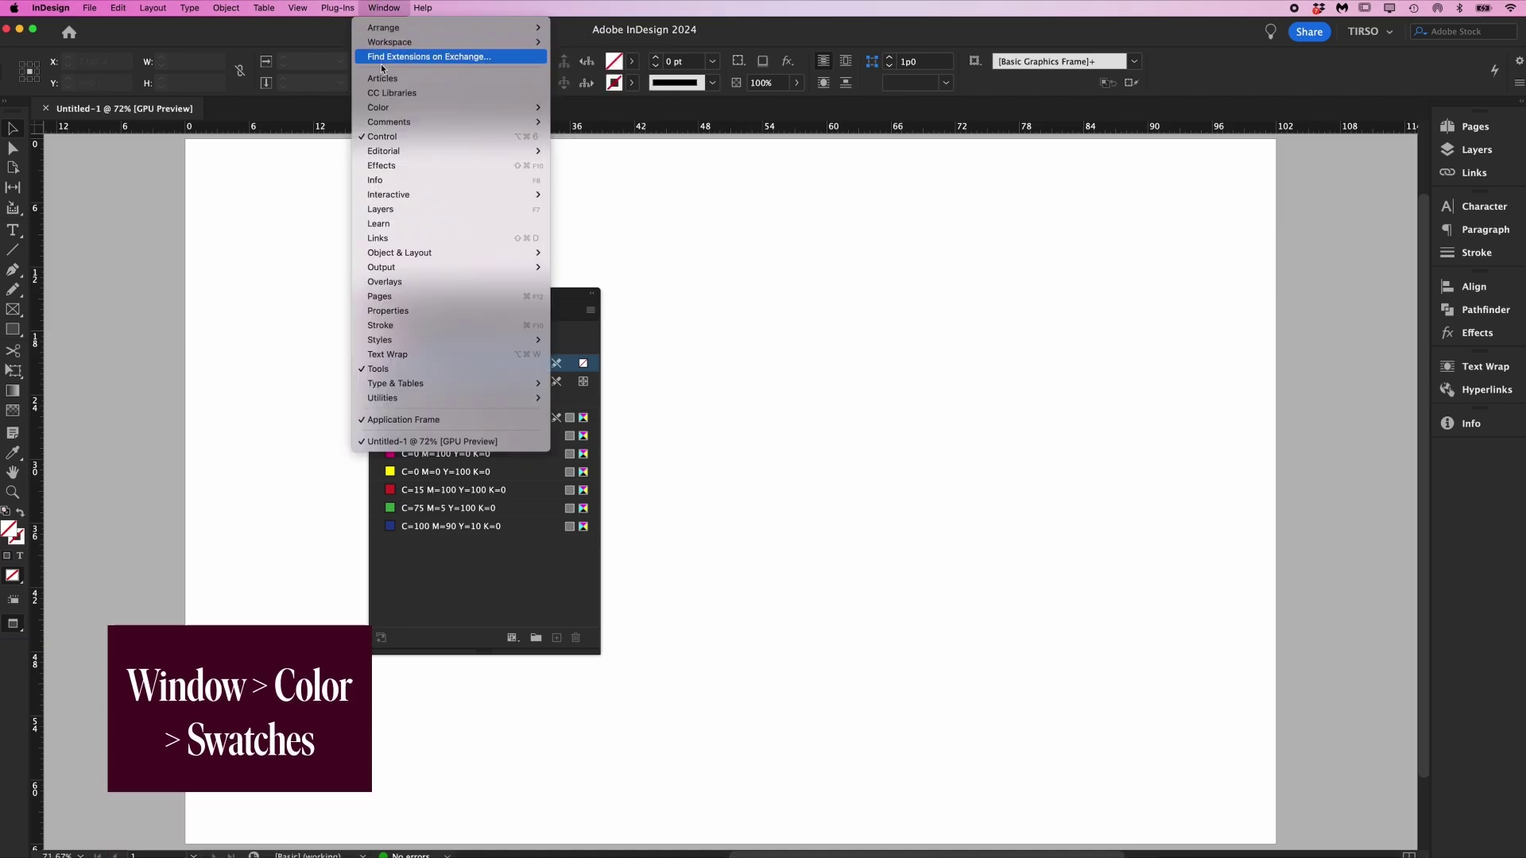
mouse_move(381, 107)
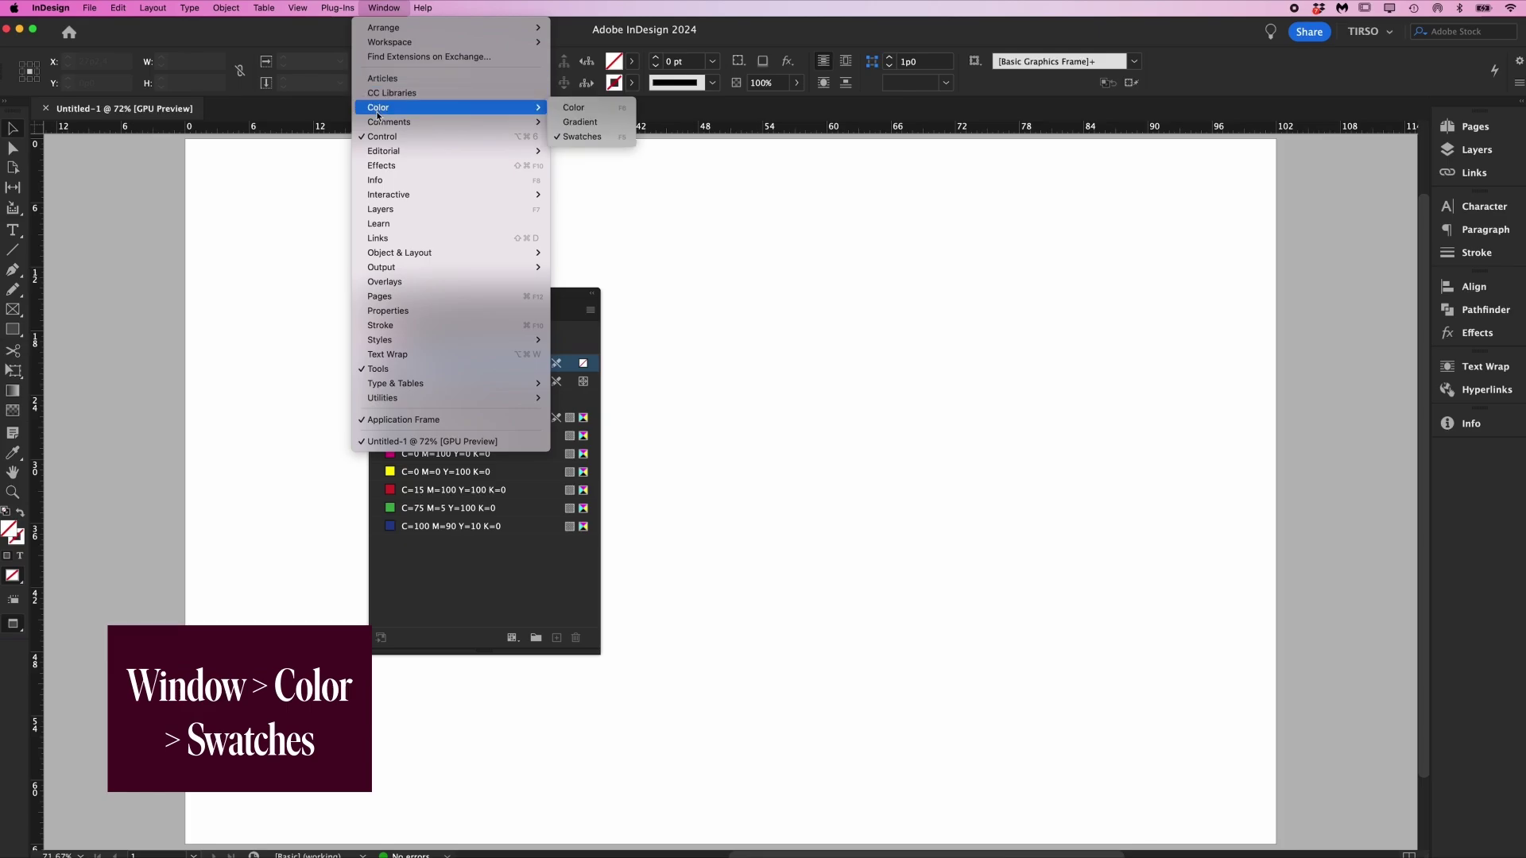
left_click(592, 140)
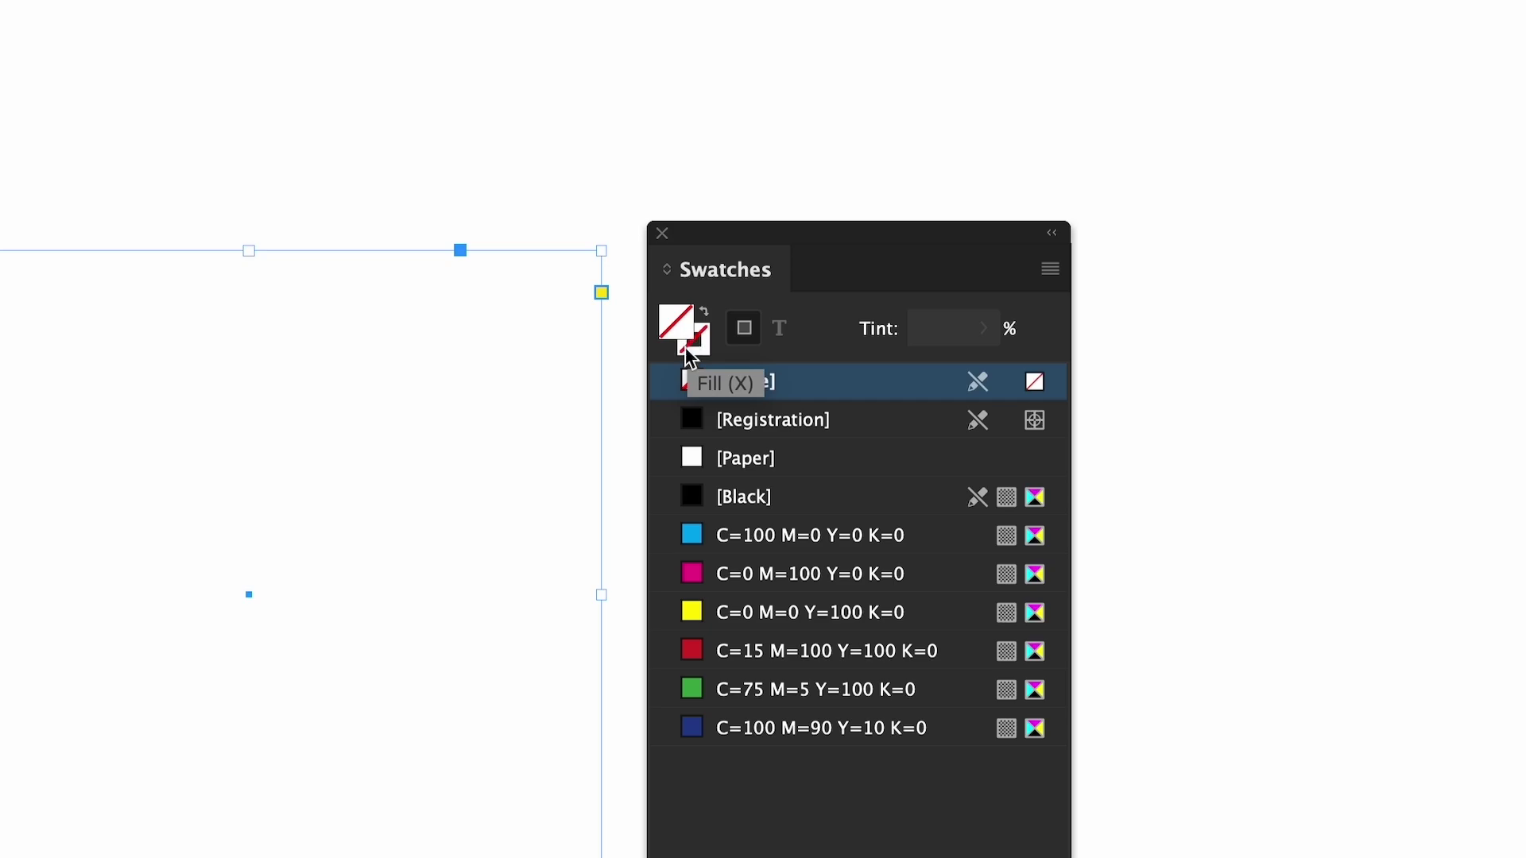
Fill the frame with C=0 M=100 Y=0 K=0 magenta and give it a [Black] stroke.
left_click(726, 571)
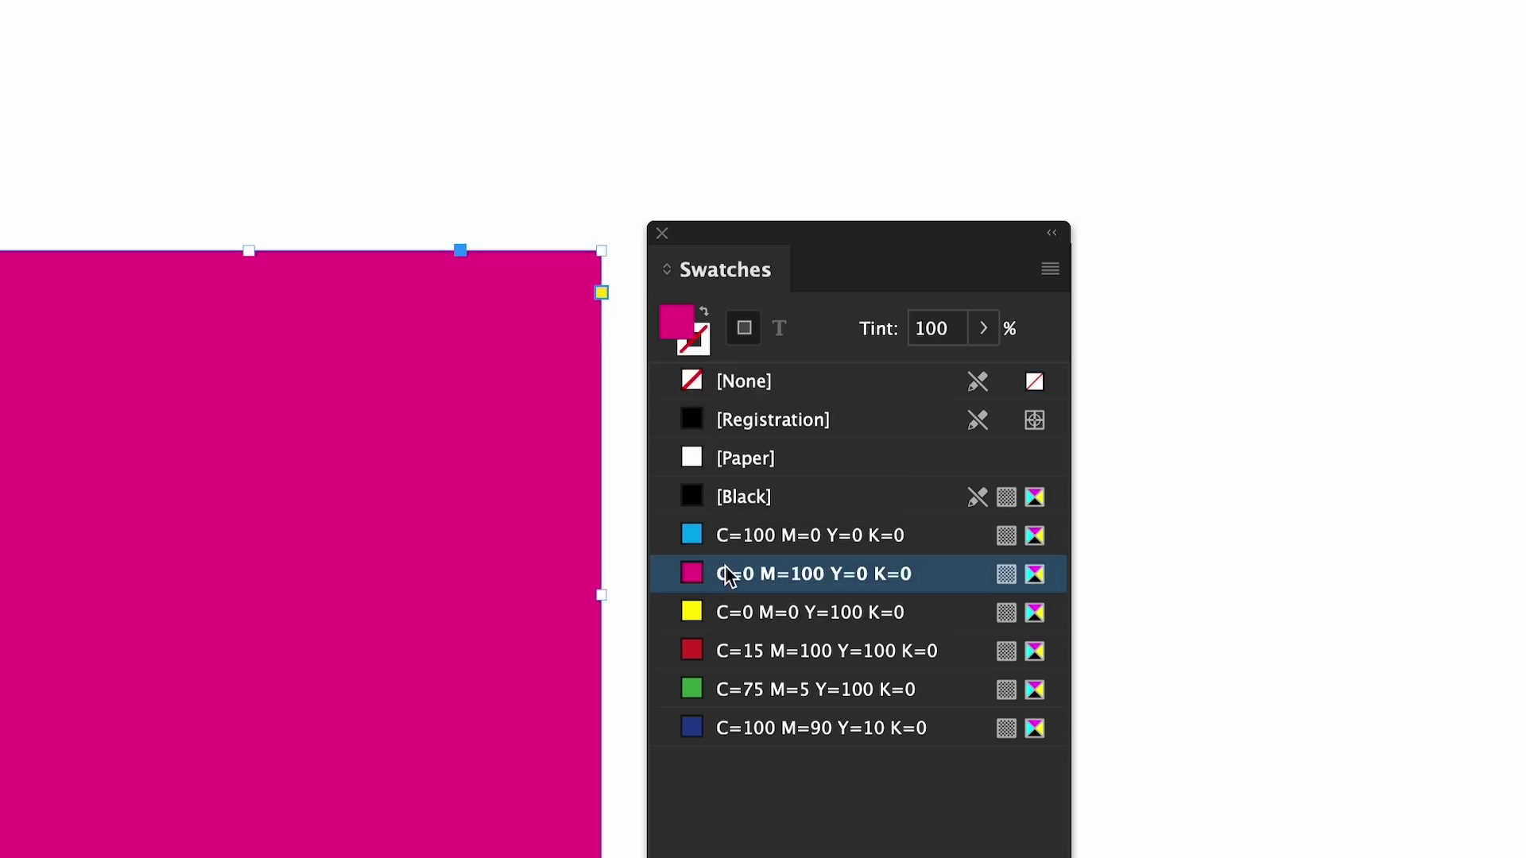
left_click(706, 349)
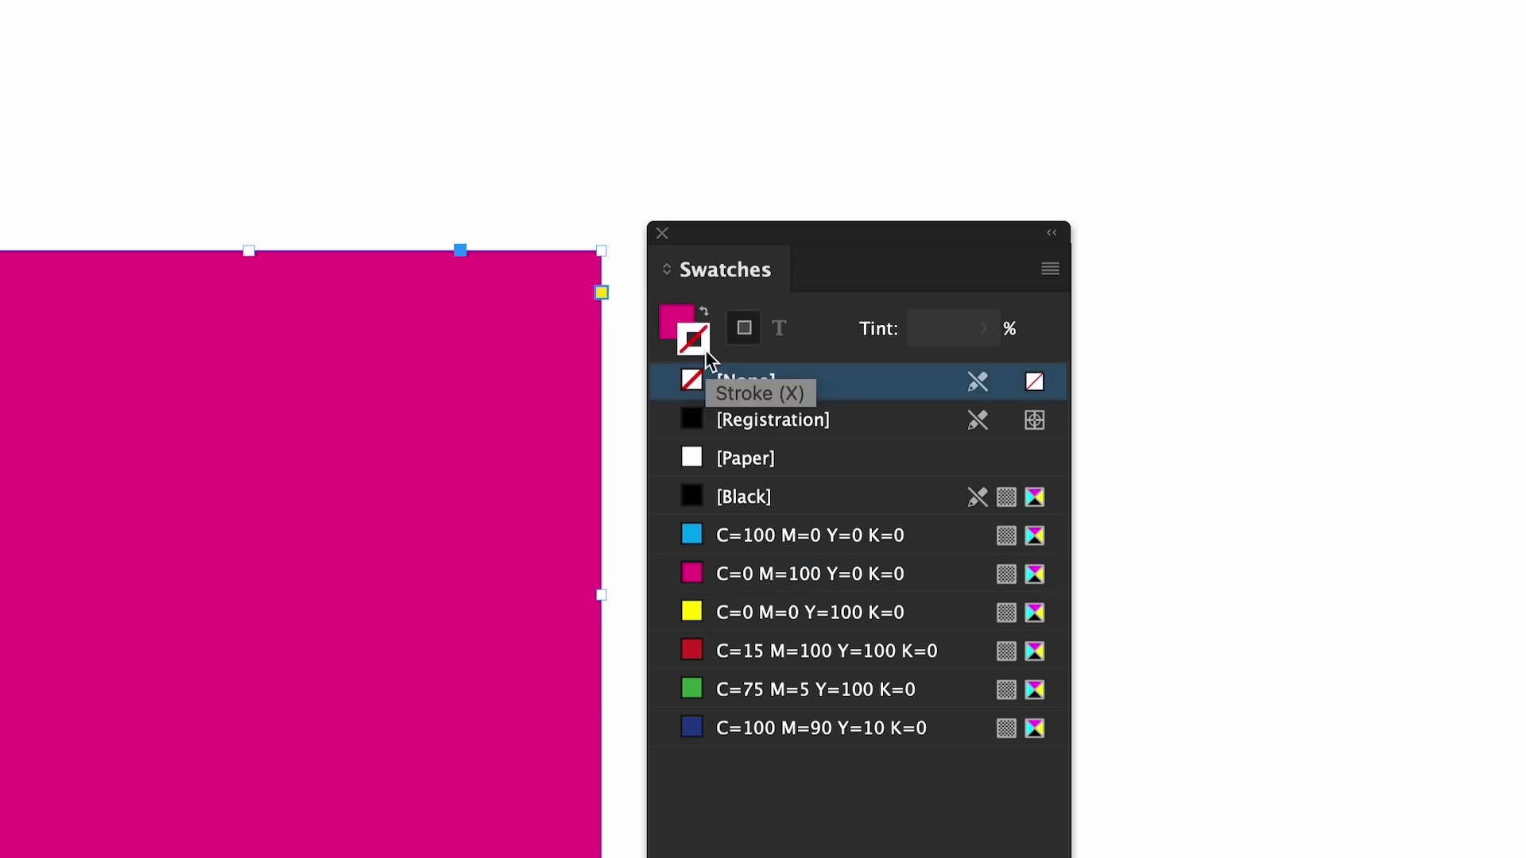
left_click(720, 504)
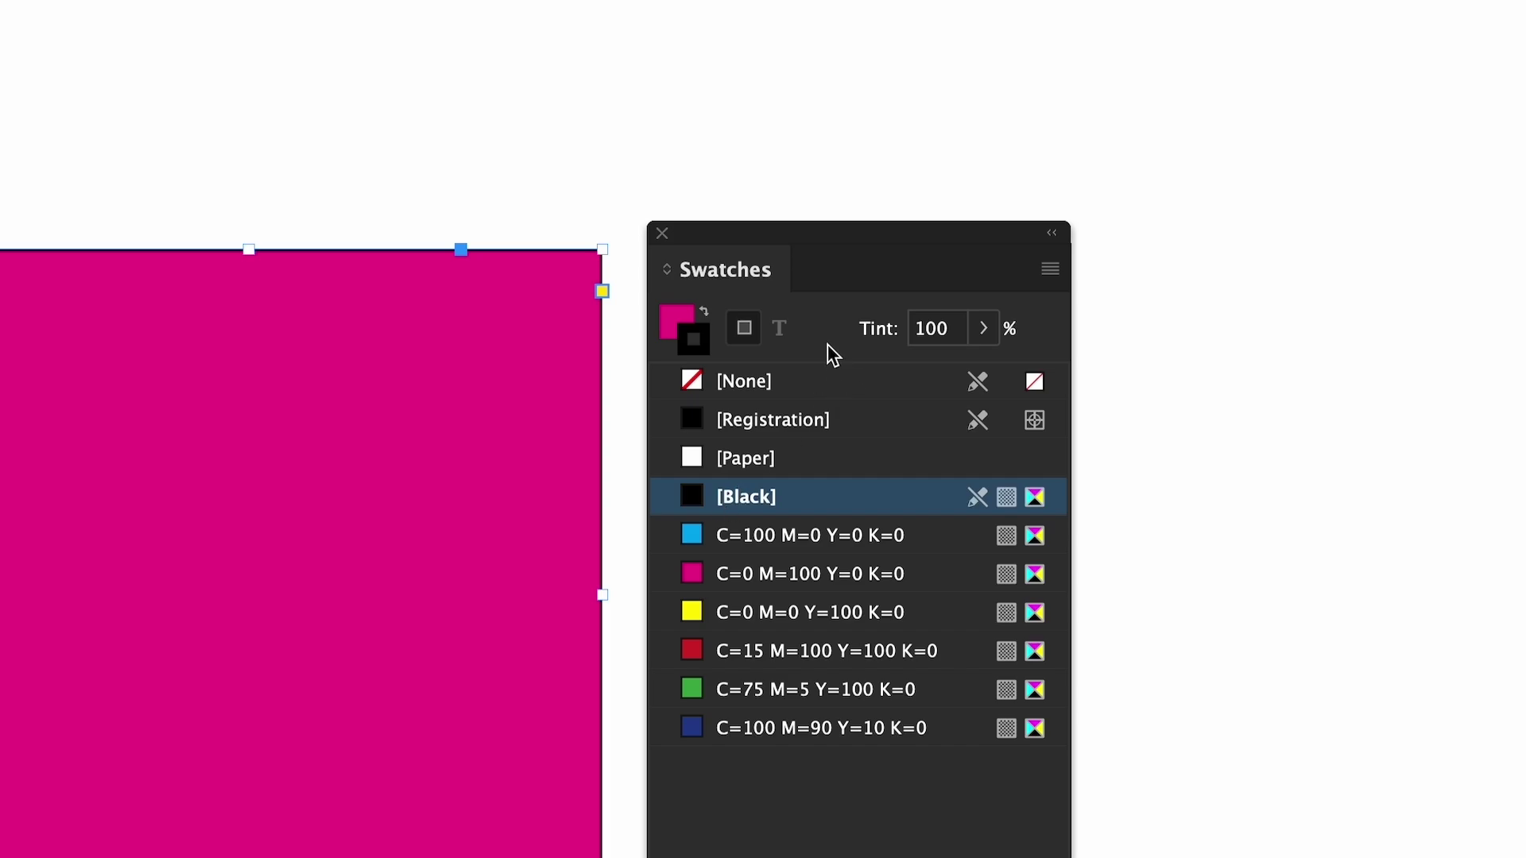
left_click(704, 312)
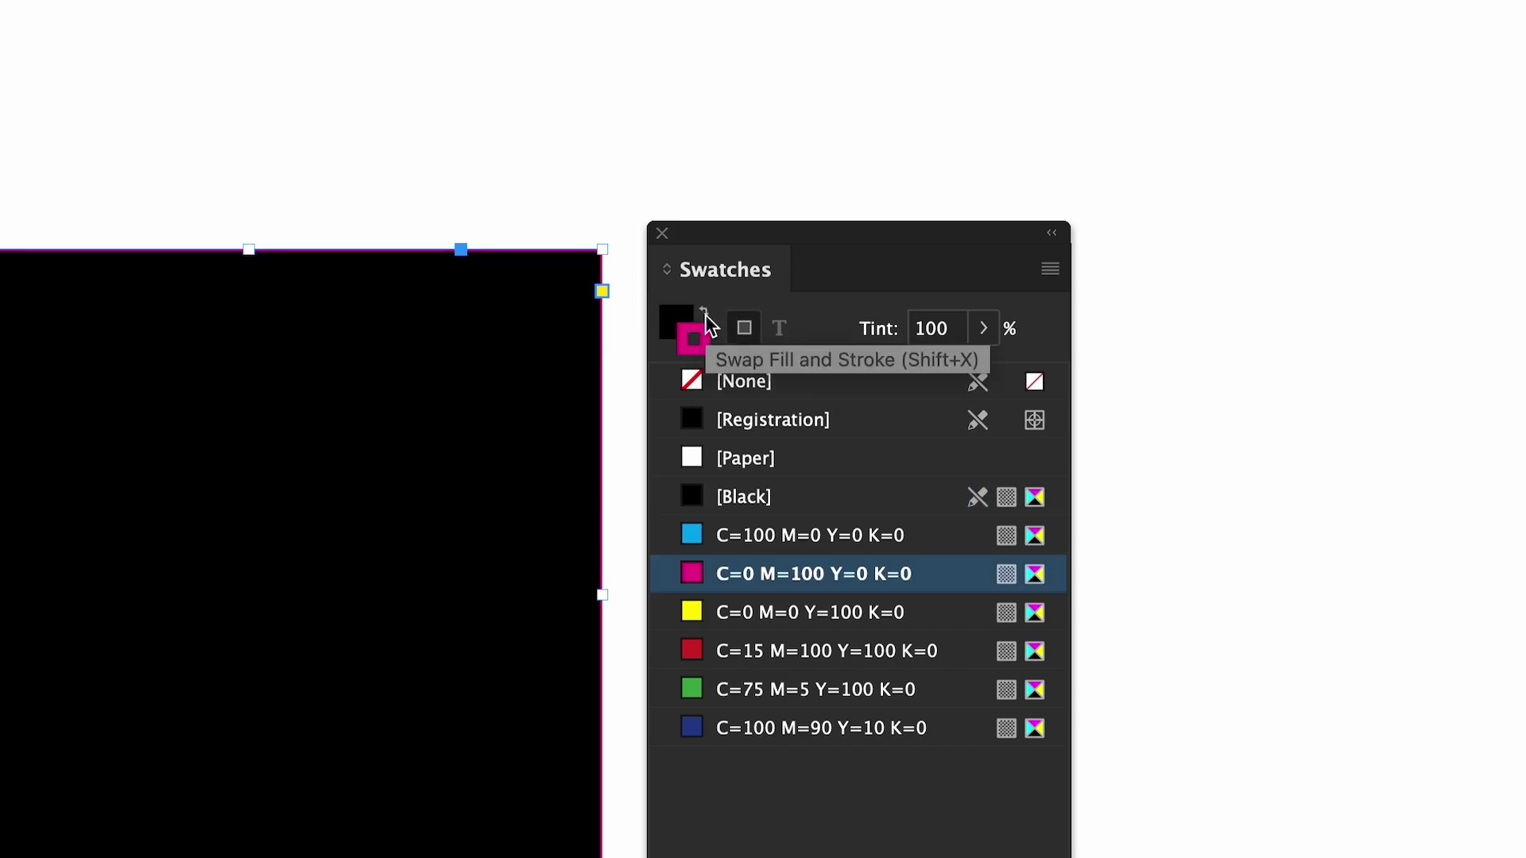
left_click(704, 315)
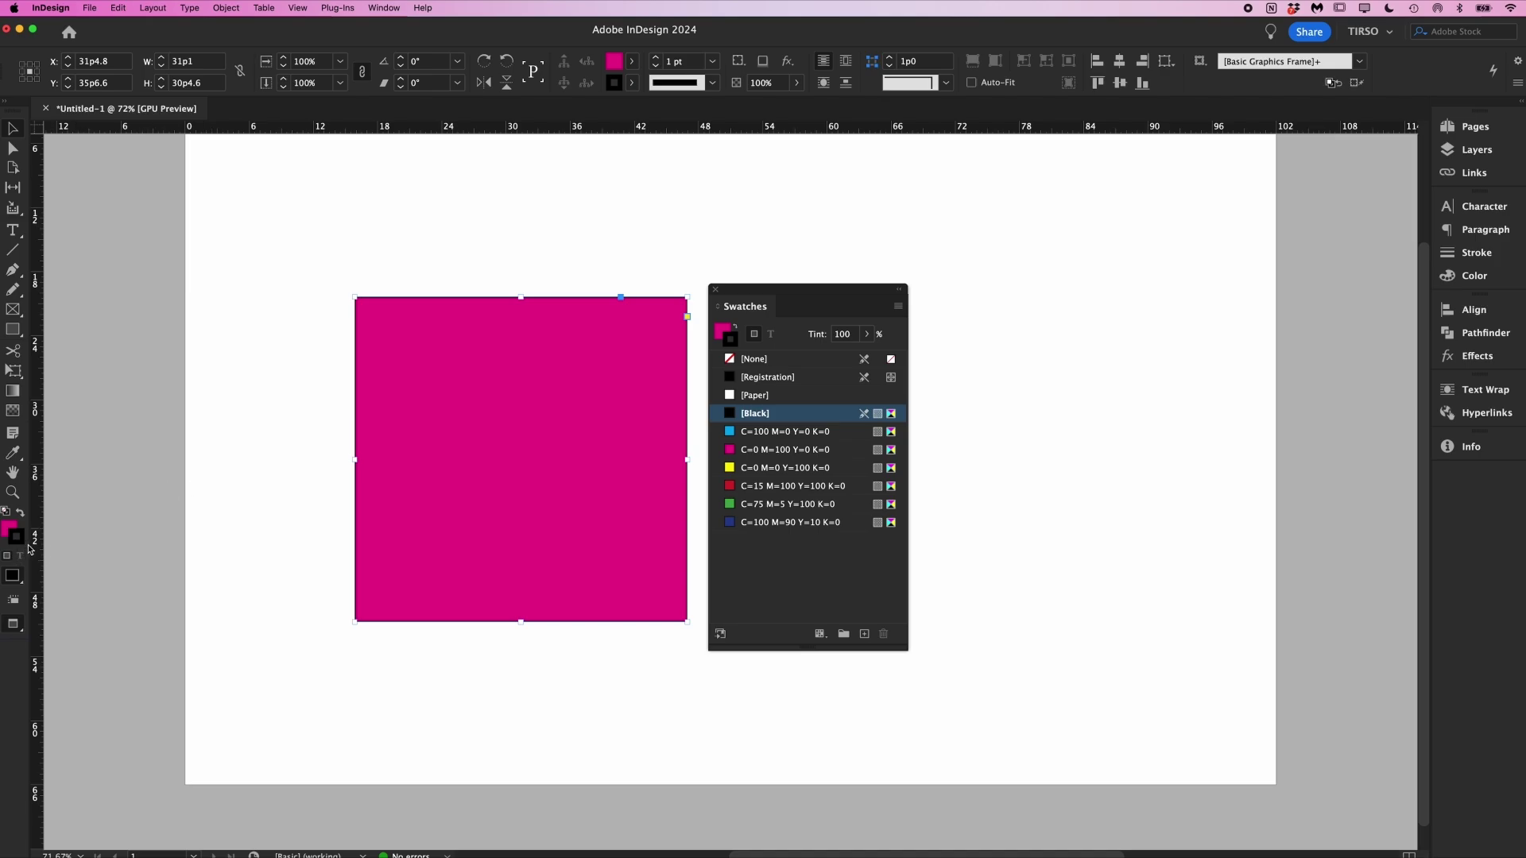
Open the fill's Color Picker and try colours in the field, slider and H, L, R values.
left_click(11, 528)
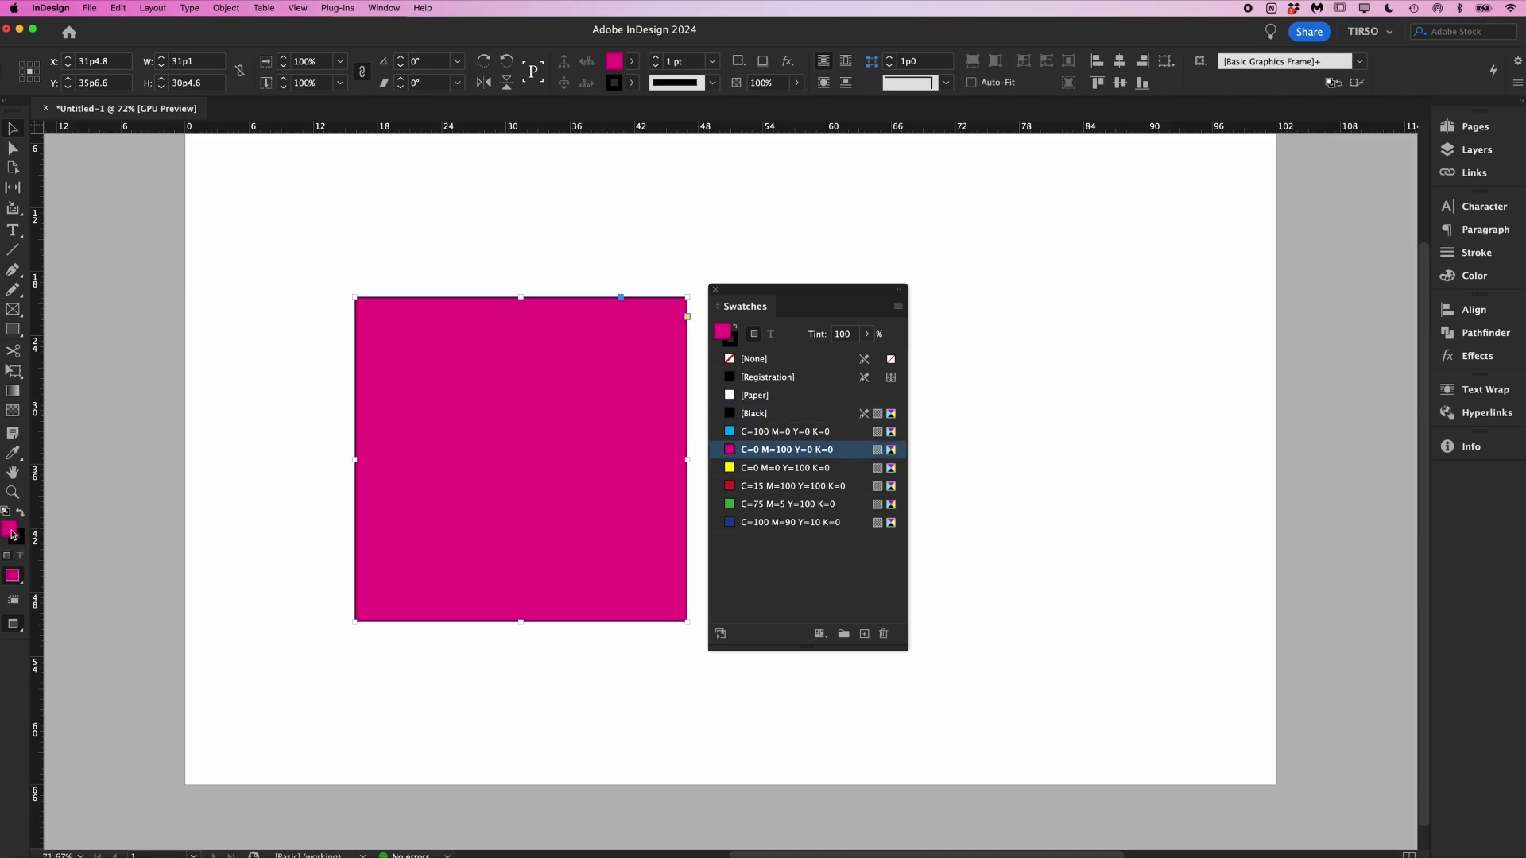
double_click(11, 529)
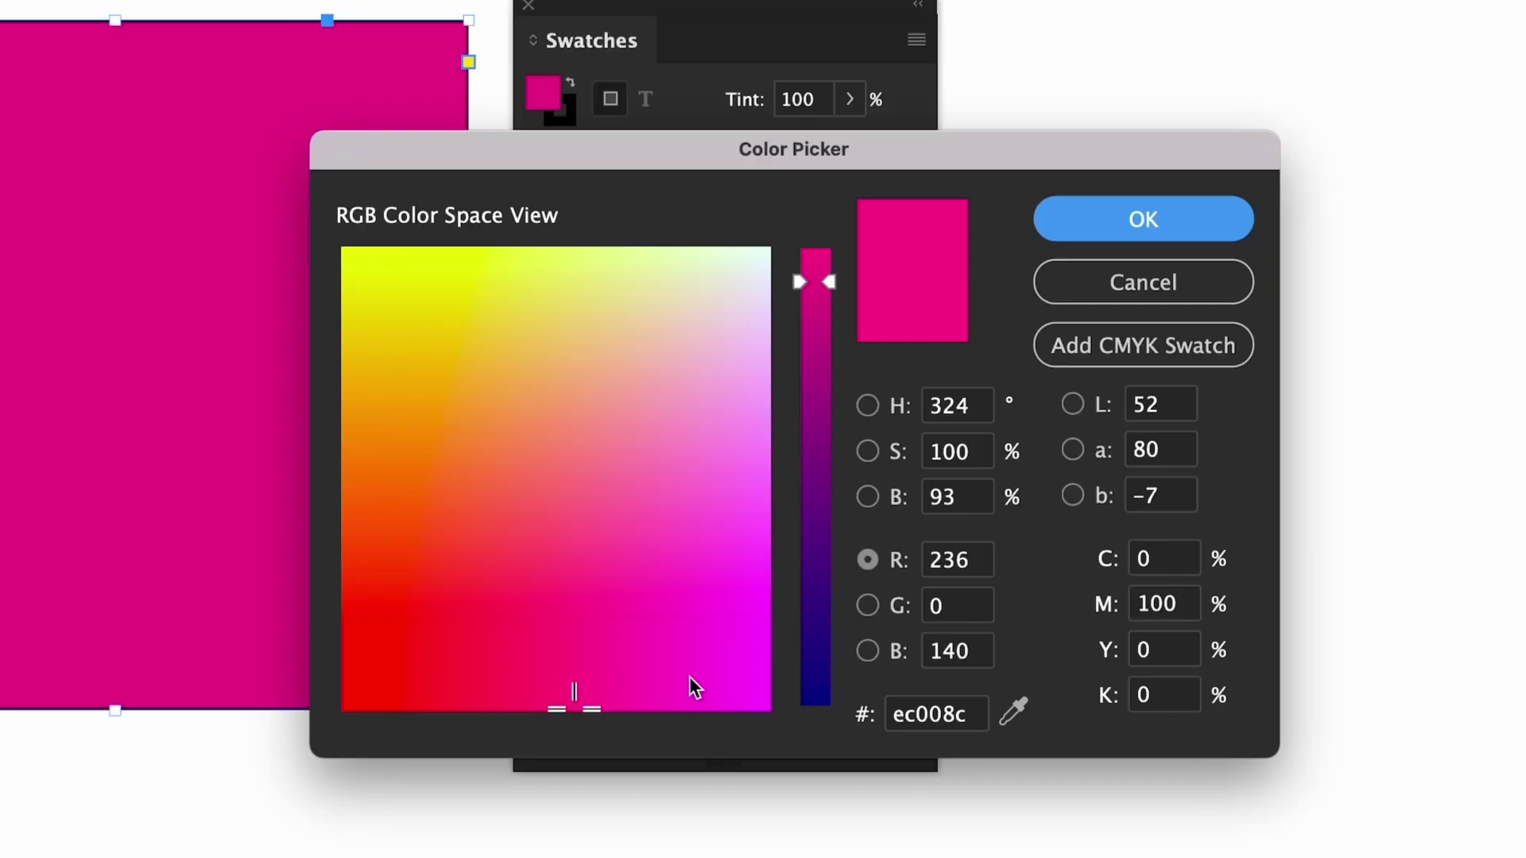
mouse_move(691, 678)
left_mouse_down()
mouse_move(518, 592)
mouse_move(470, 522)
mouse_move(613, 626)
left_mouse_up()
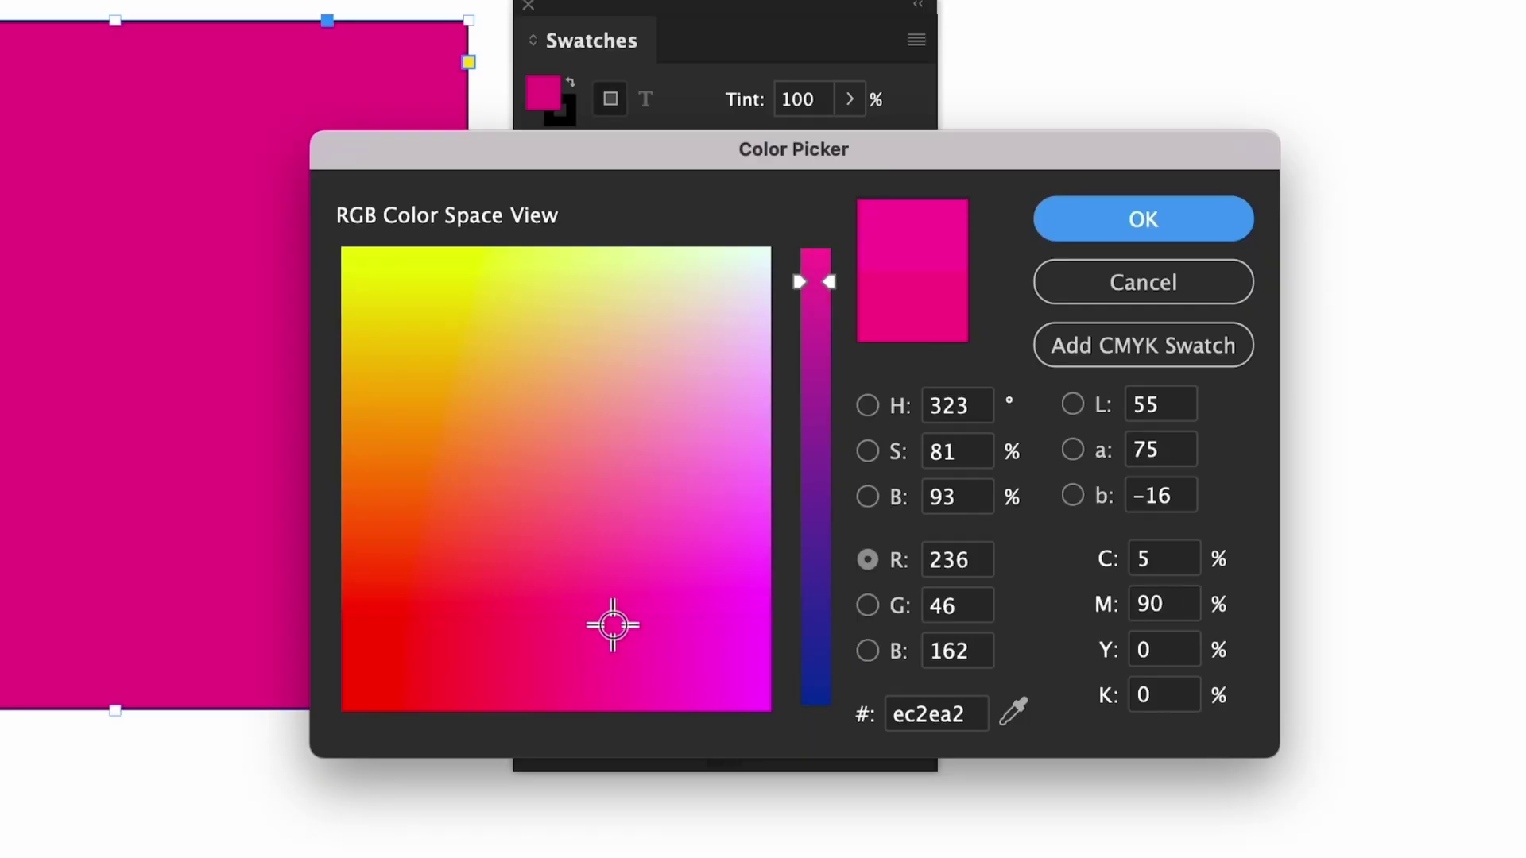
left_click_drag(829, 274, 804, 695)
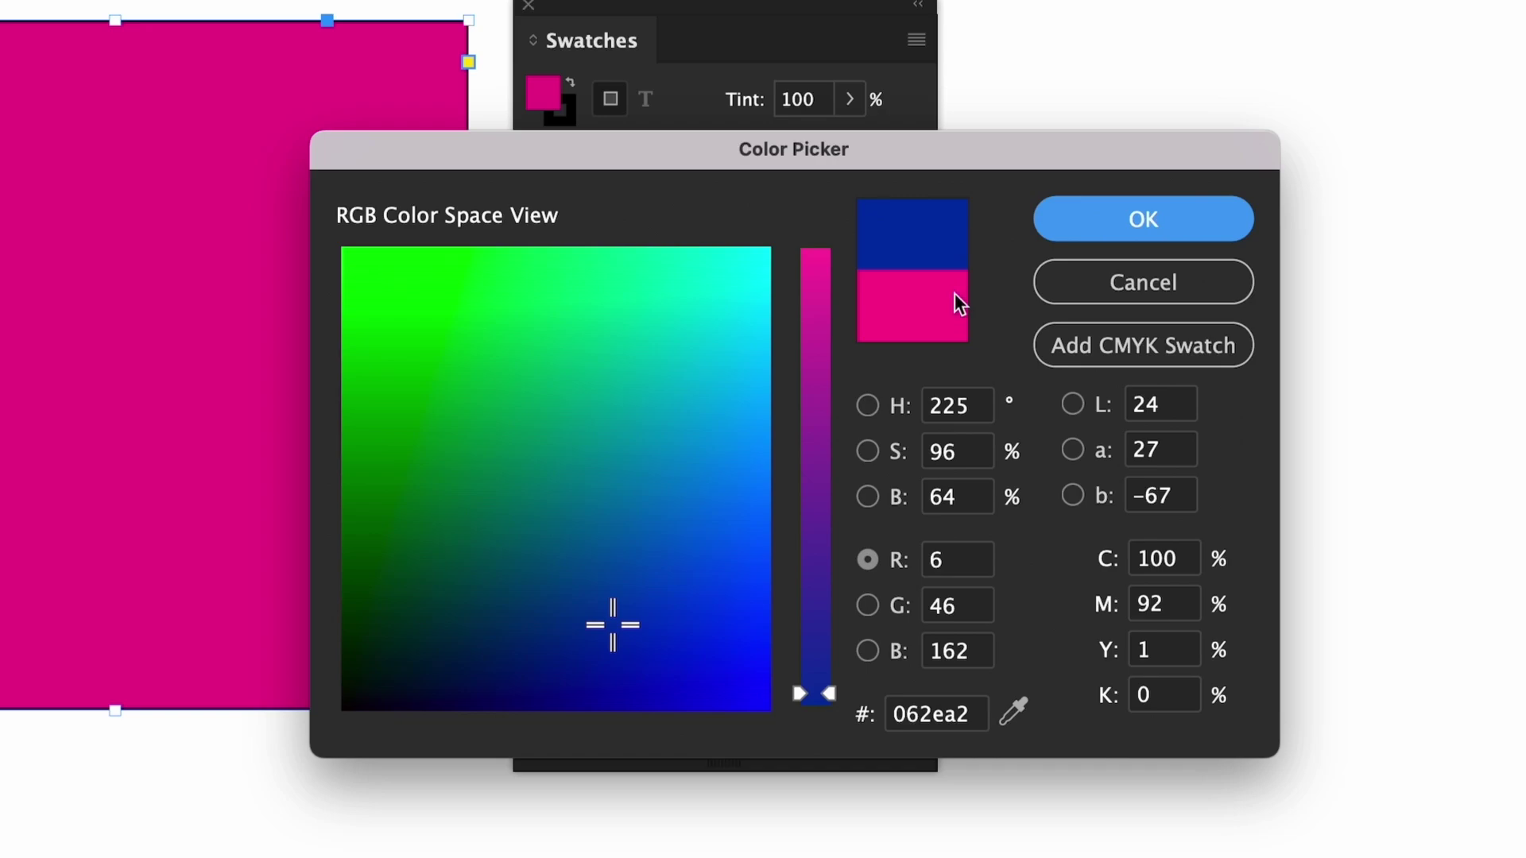
left_click(952, 410)
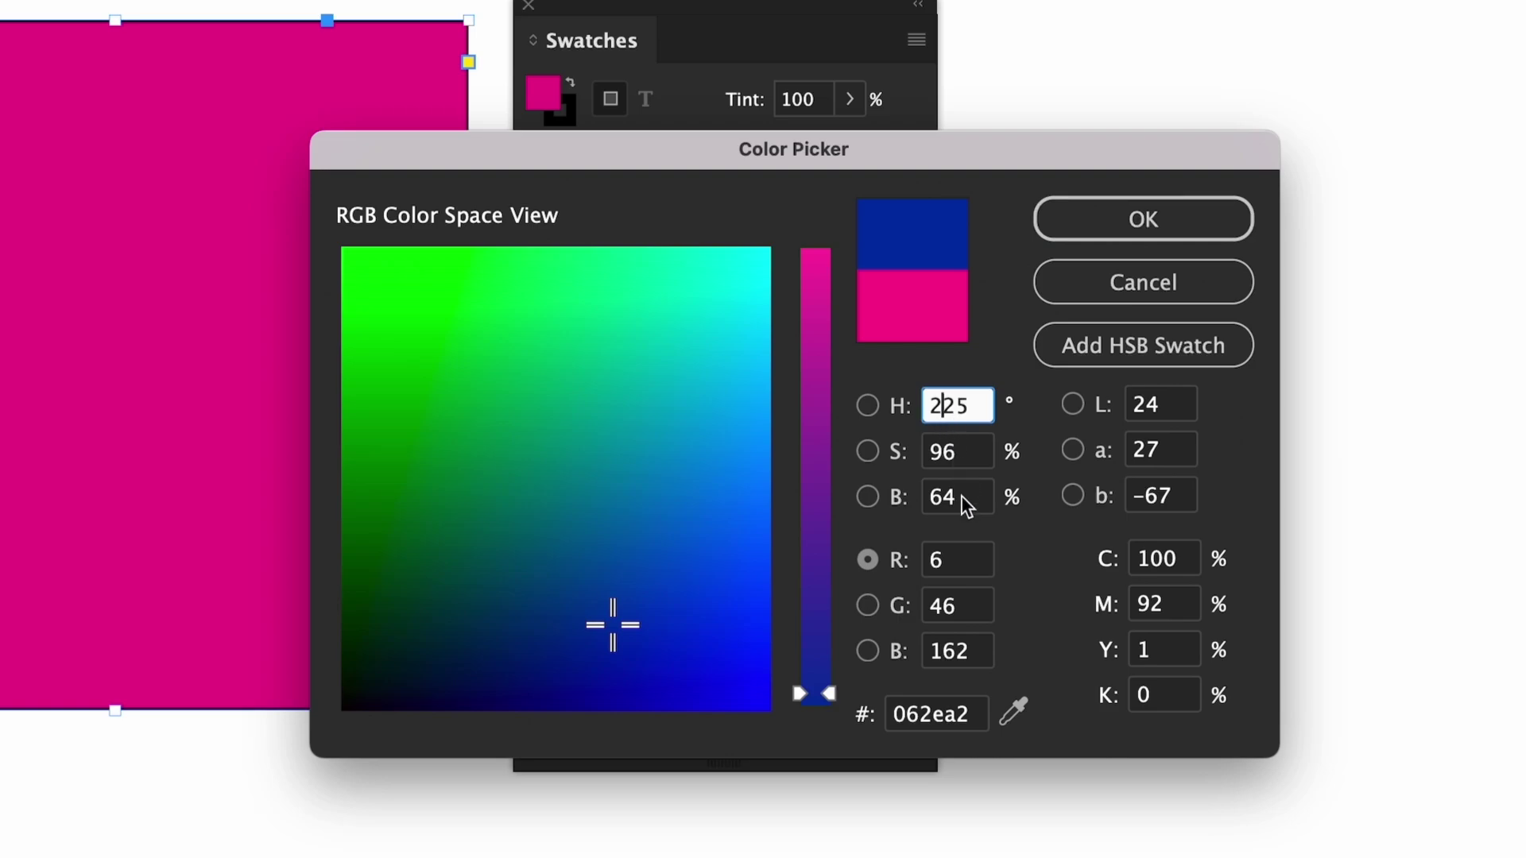
left_click(1163, 410)
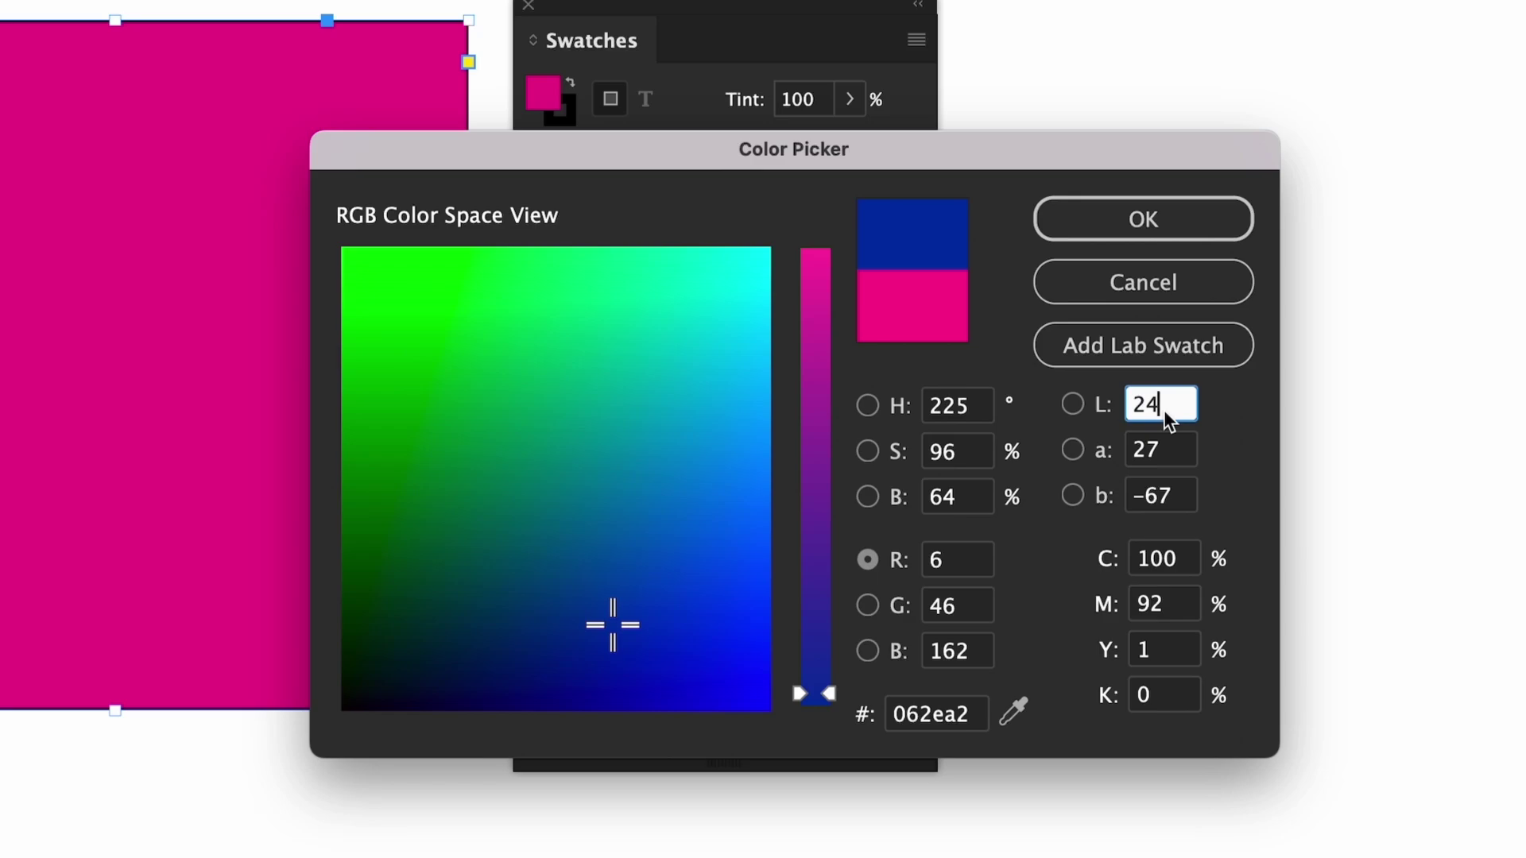
left_click(976, 561)
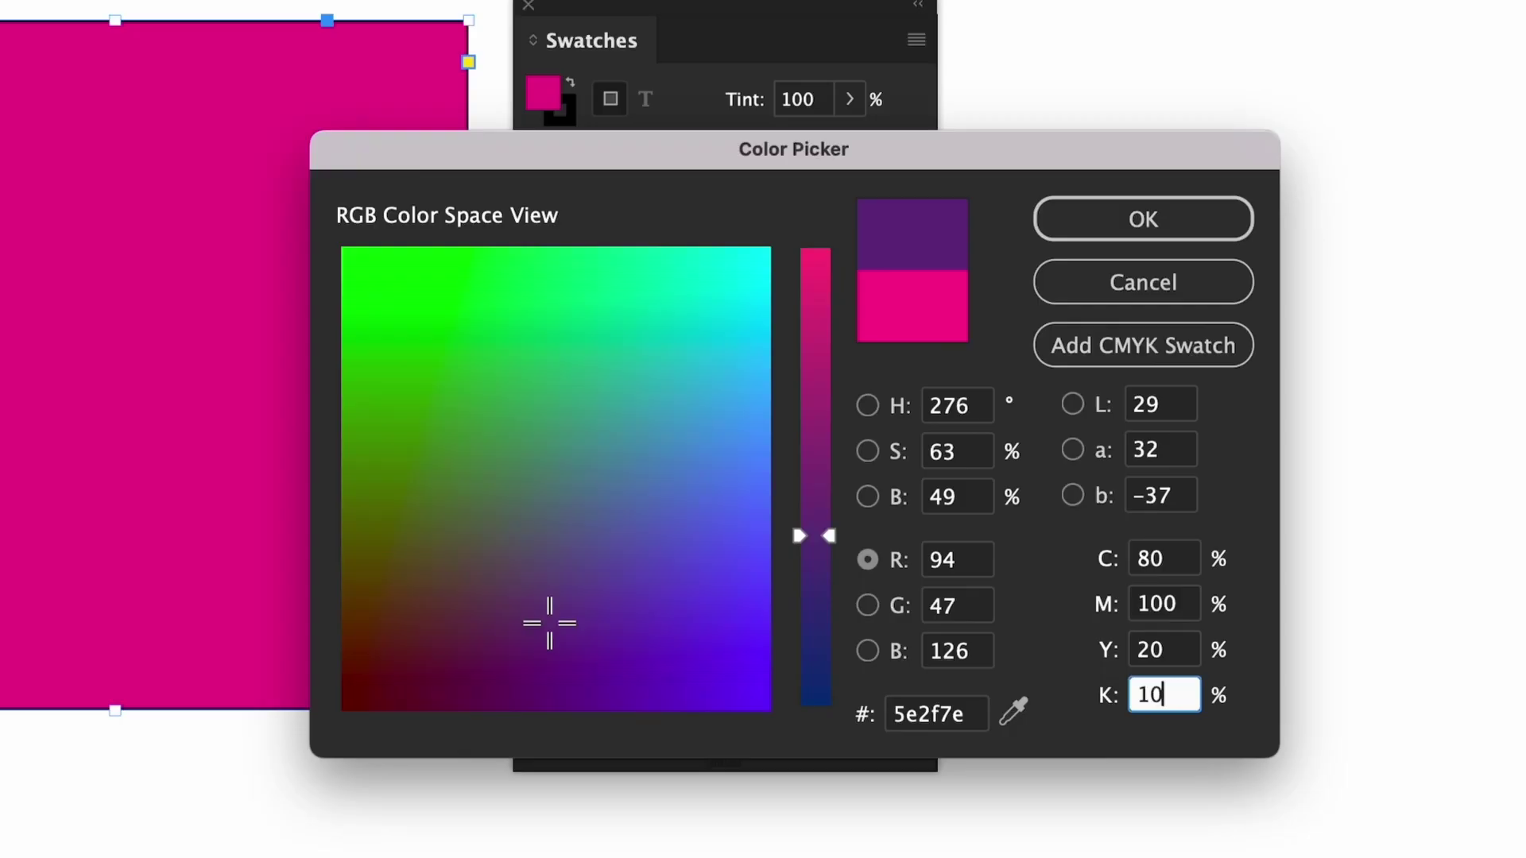
Set the fill to purple R=86 G=40 B=115 and add it as an RGB swatch.
key("Tab")
left_click(970, 568)
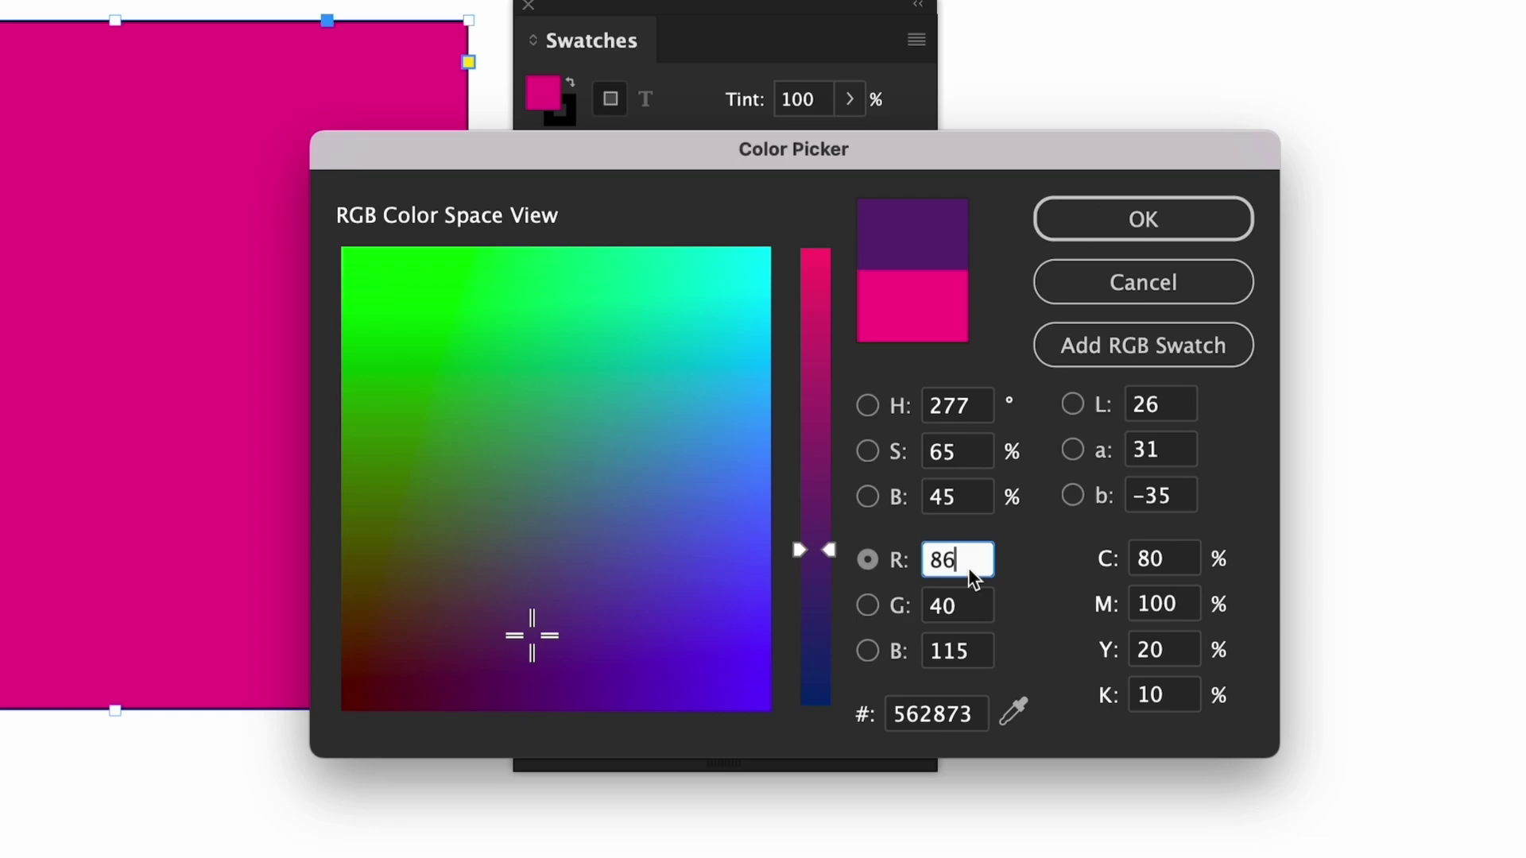
left_click(1144, 342)
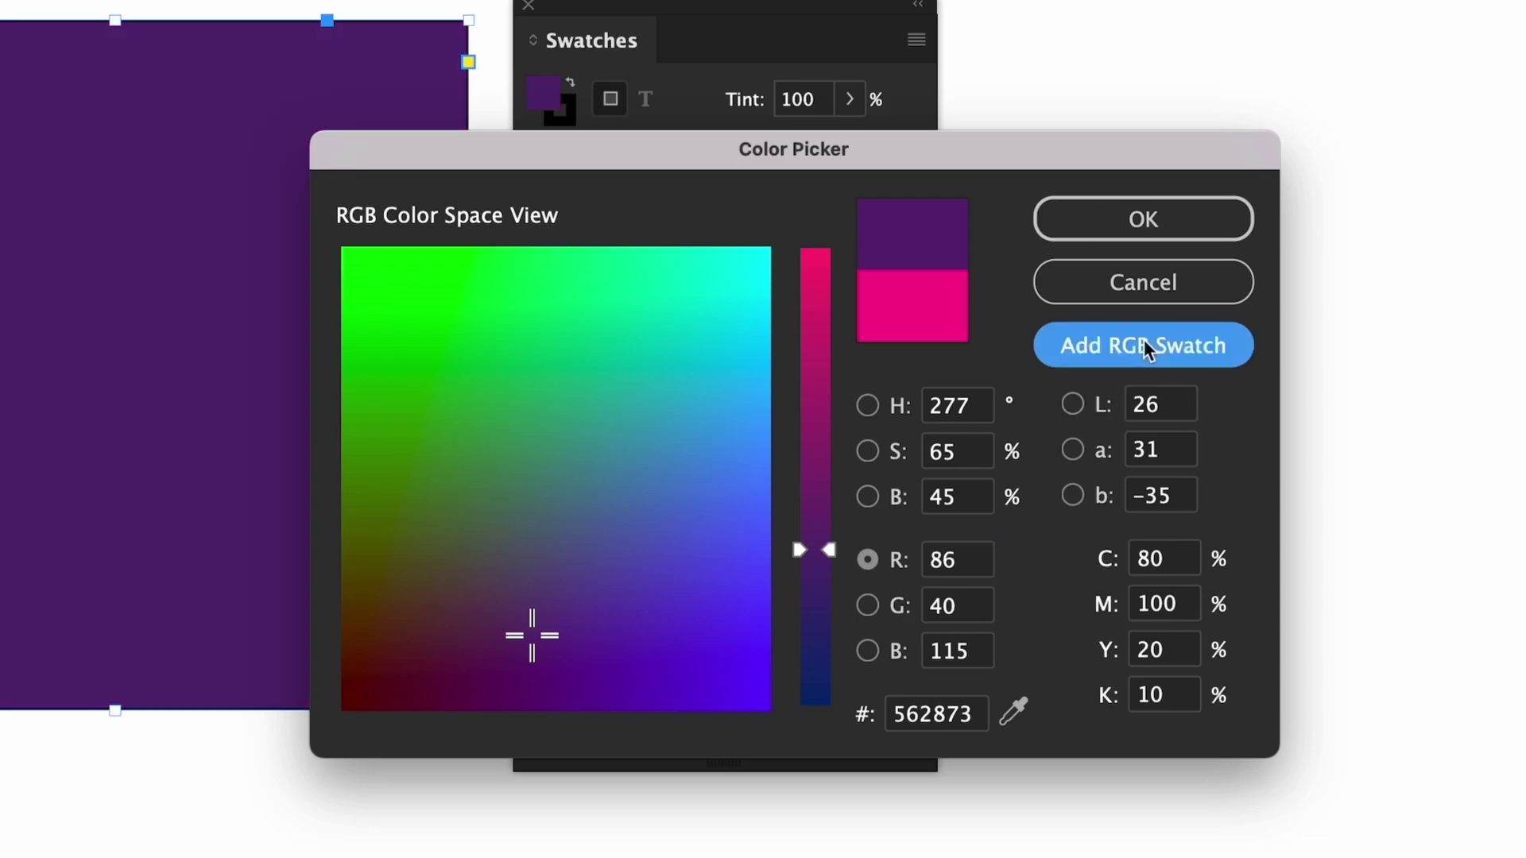
left_click(1150, 231)
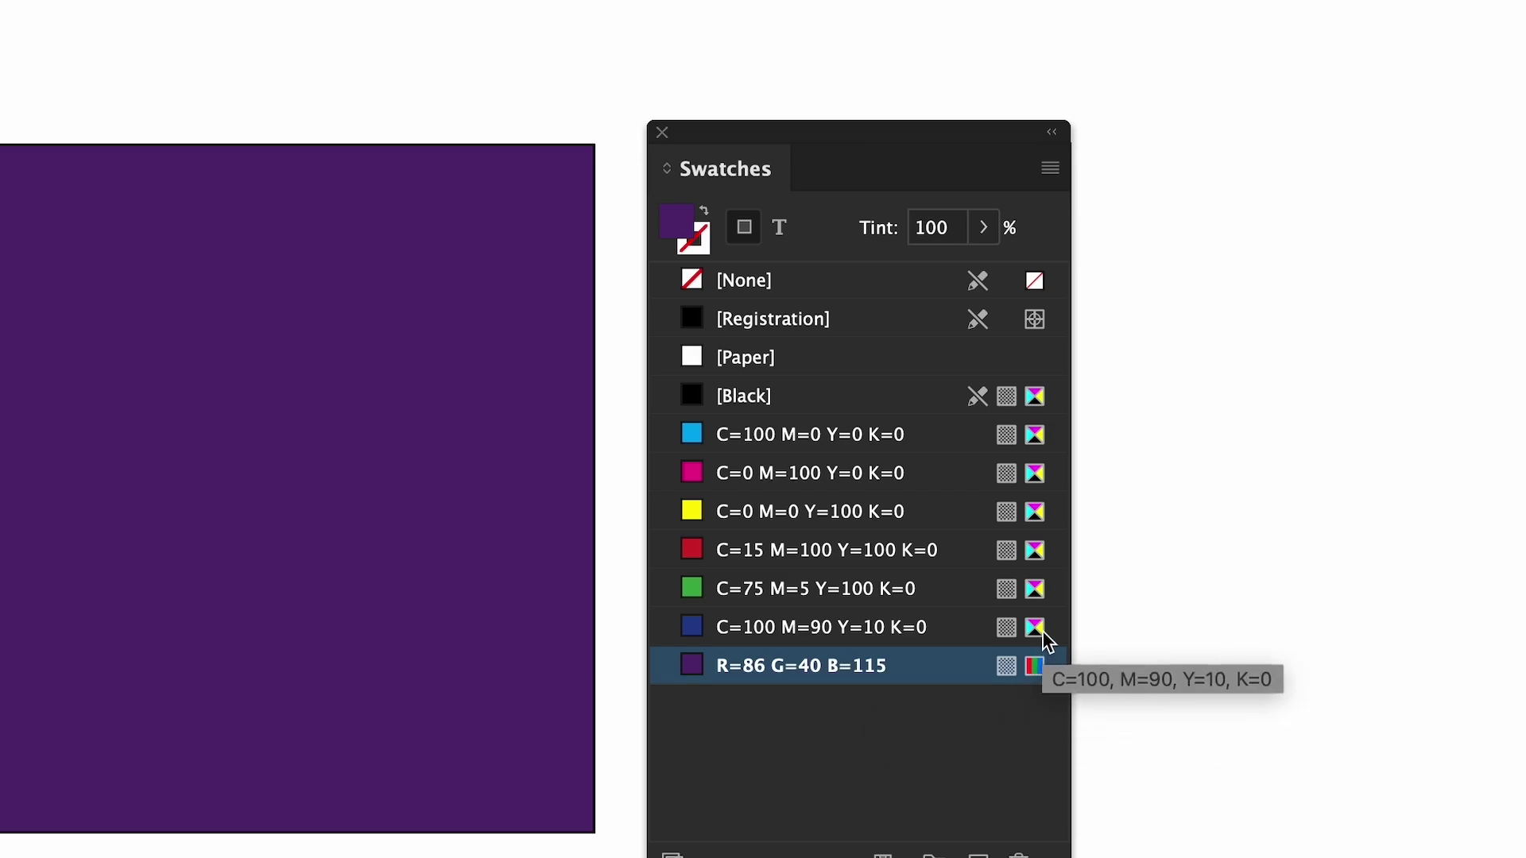
Open Swatch Options for R=86 G=40 B=115, keeping Name with Color Value and Process type.
double_click(690, 666)
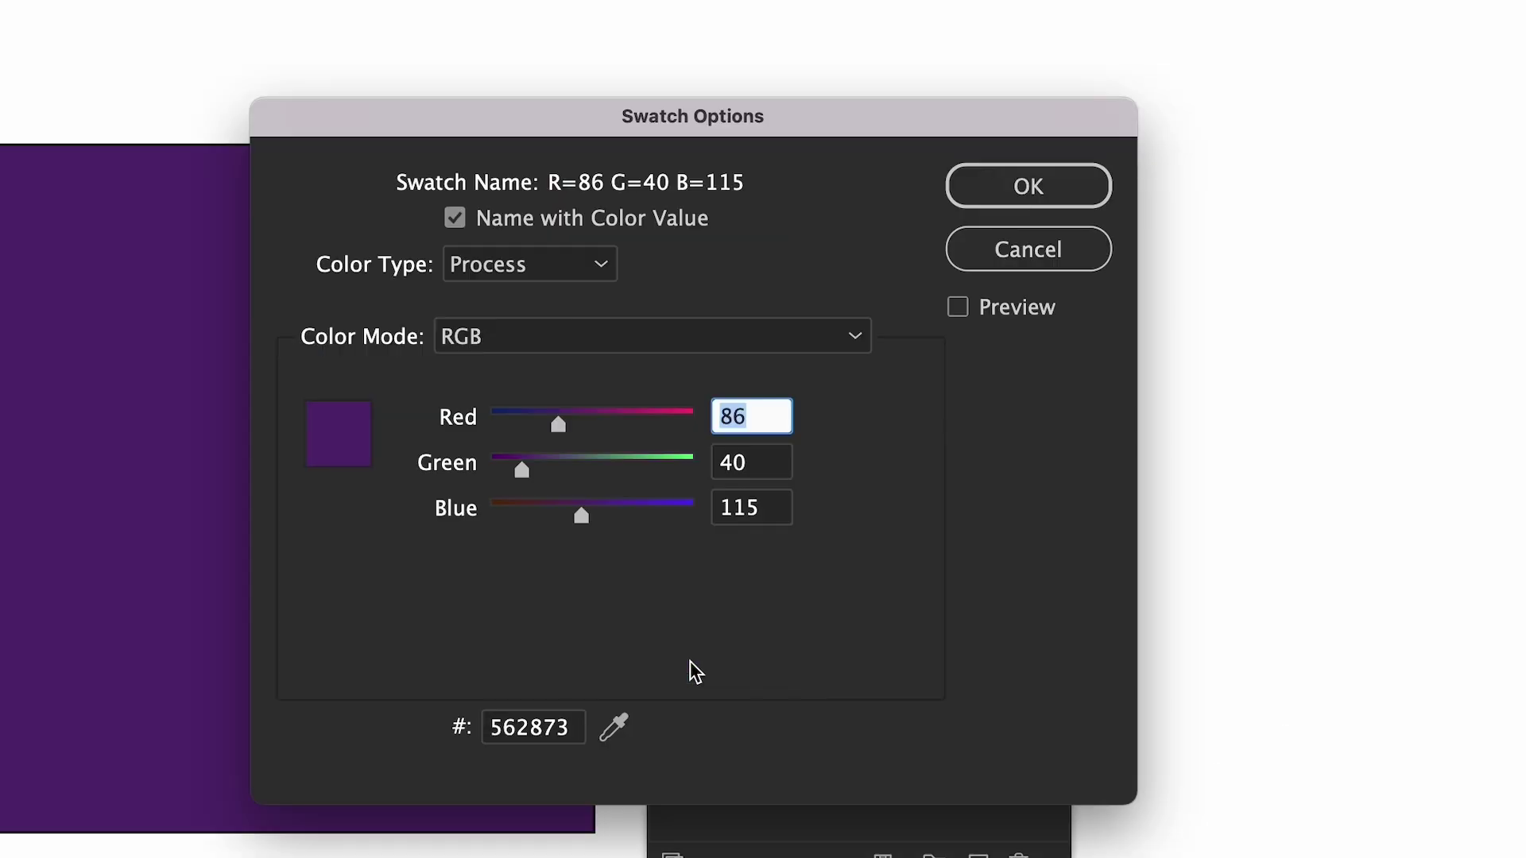
left_click(676, 226)
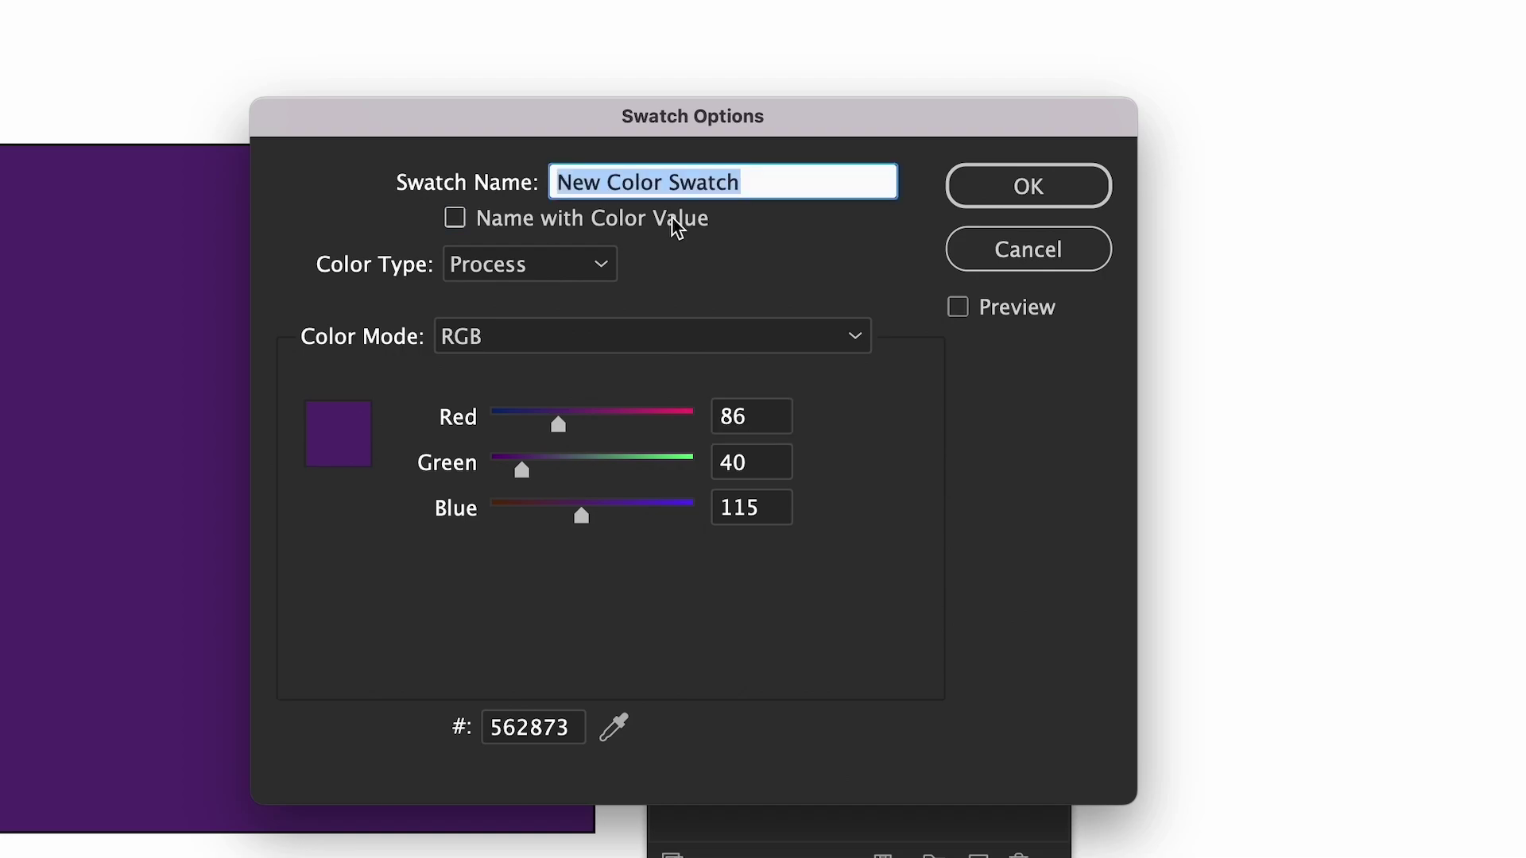
left_click(677, 230)
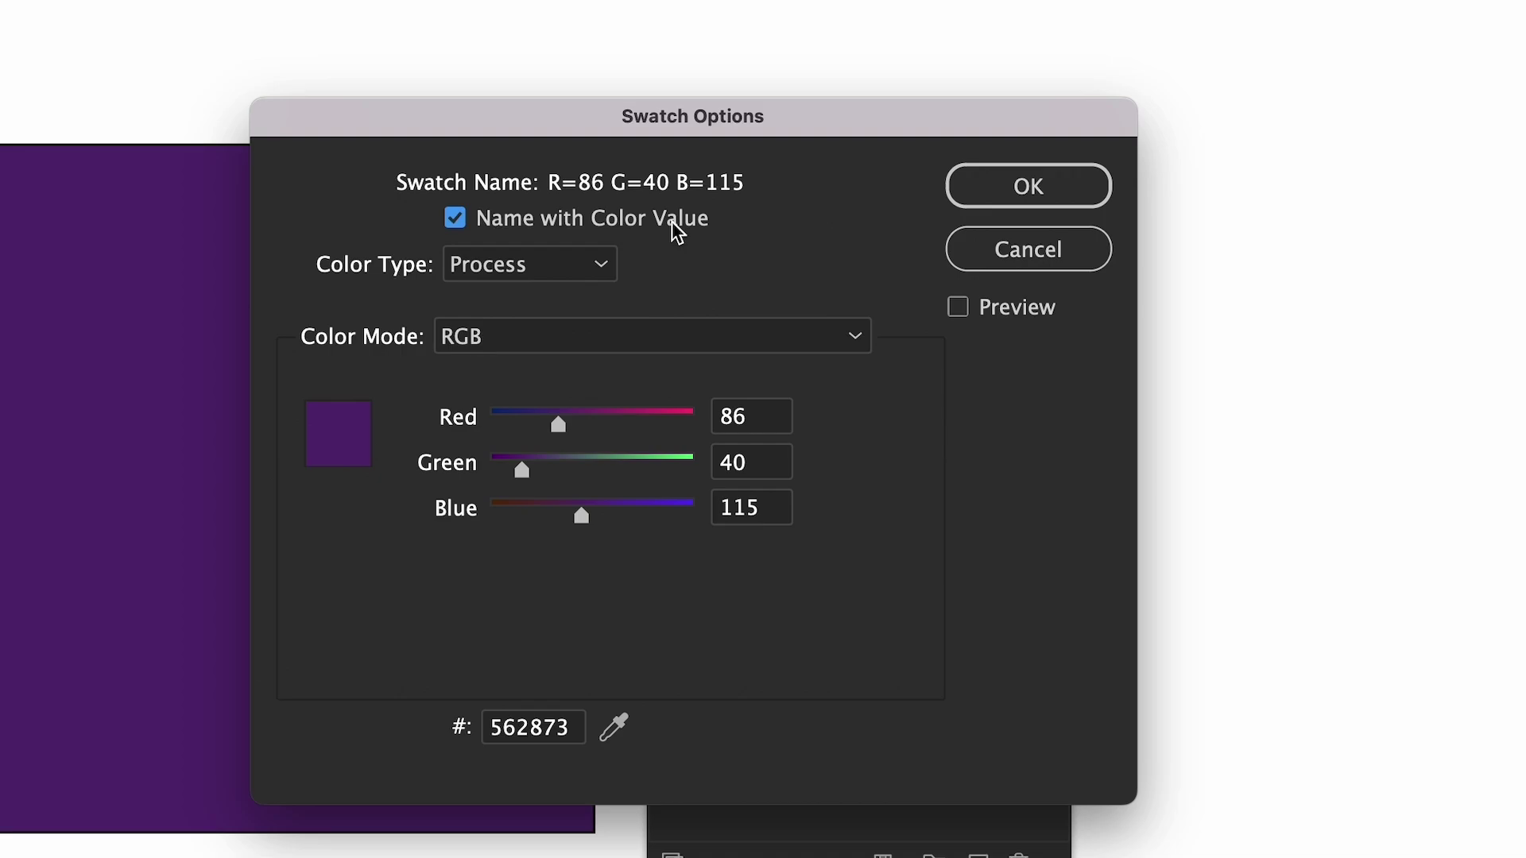
left_click(604, 274)
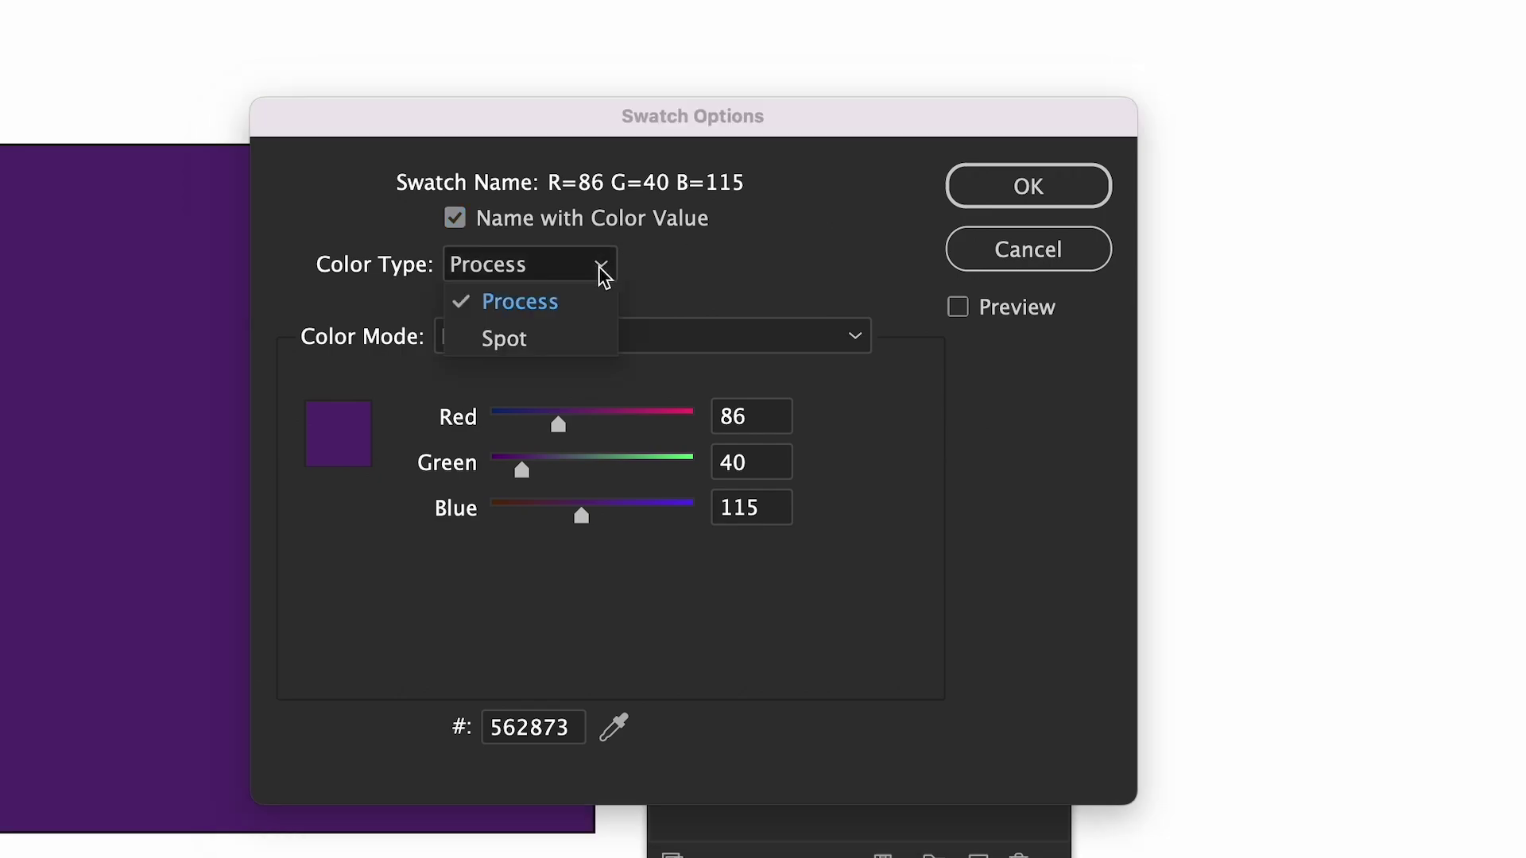
left_click(581, 313)
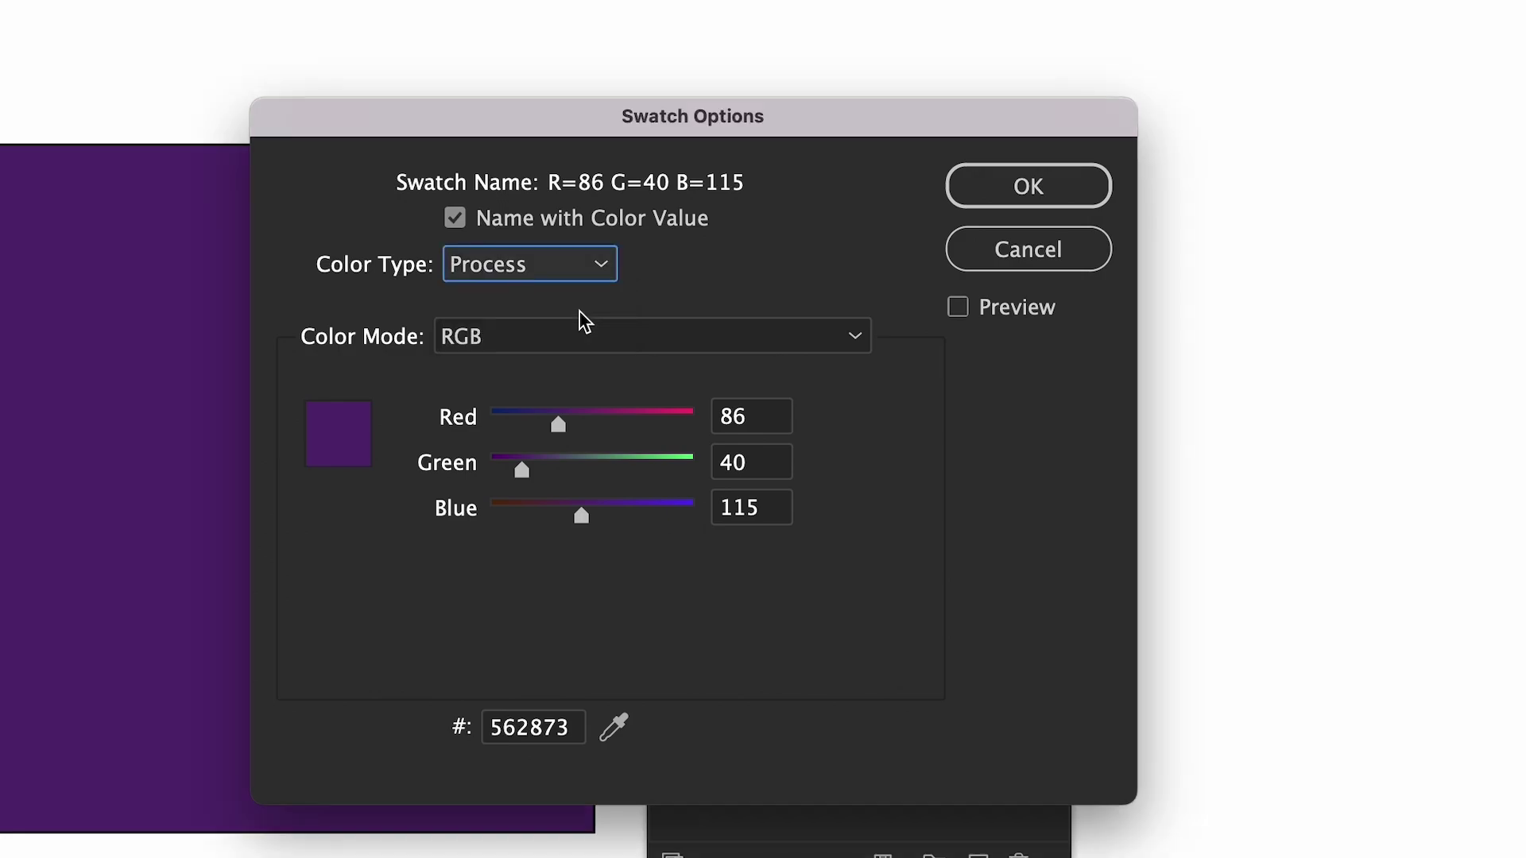
Switch the purple swatch to CMYK mode with Cyan 54 and Magenta 68.
left_click(830, 345)
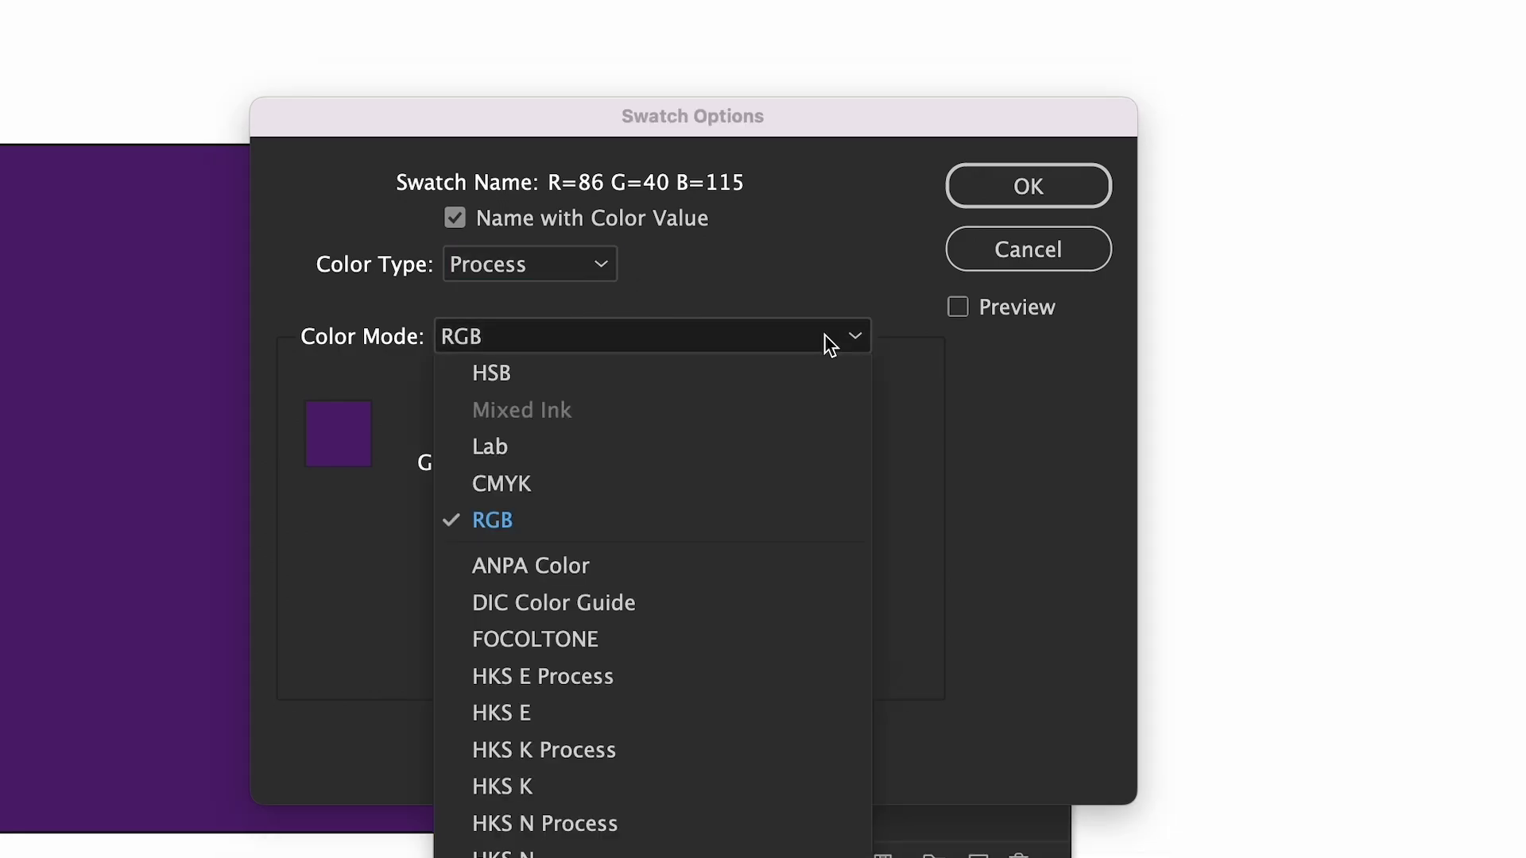
left_click(775, 492)
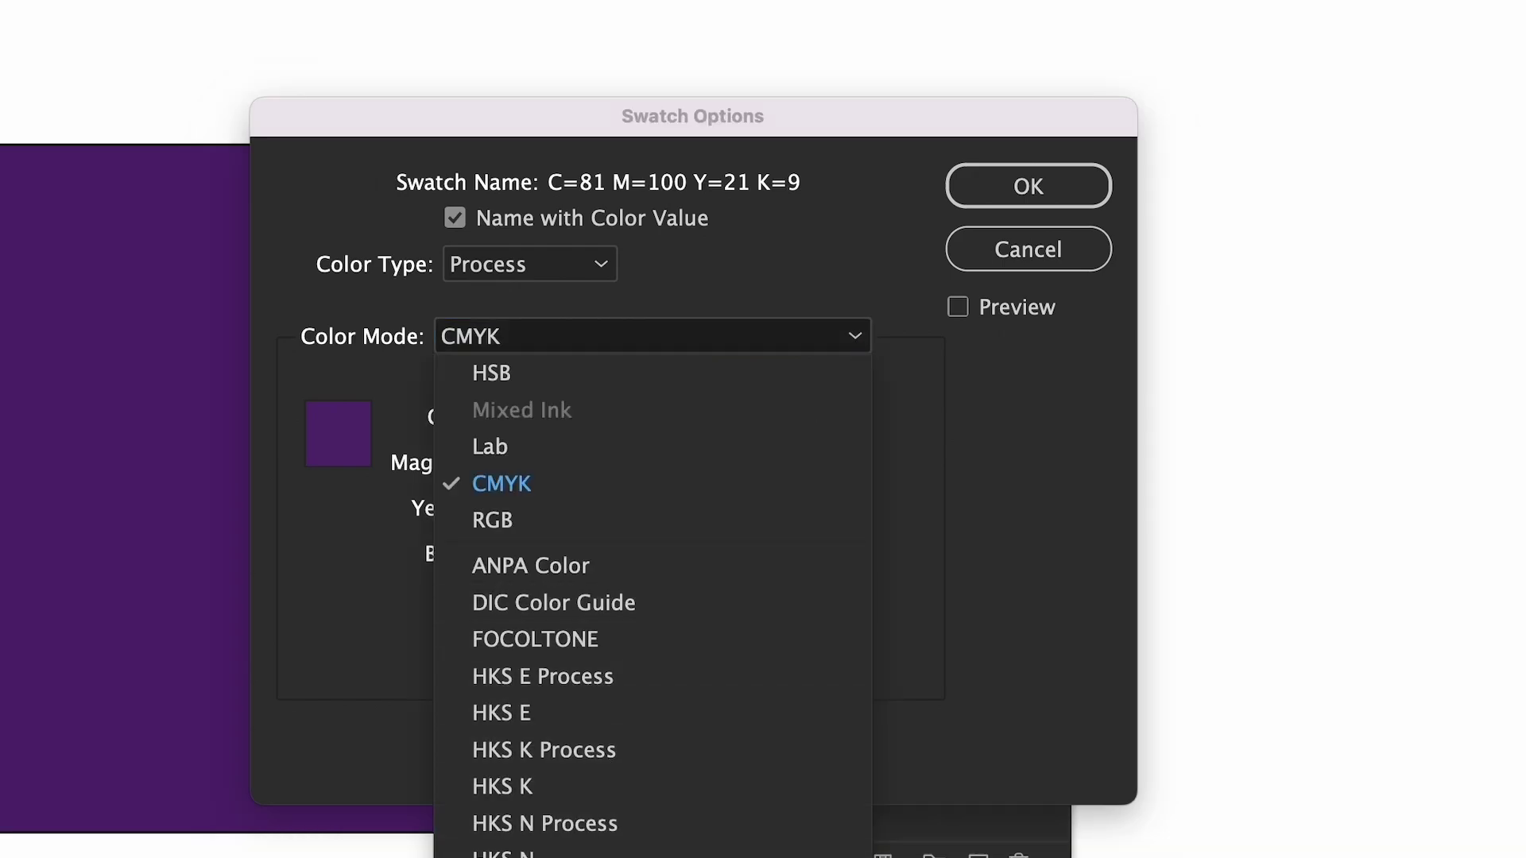
left_click(857, 334)
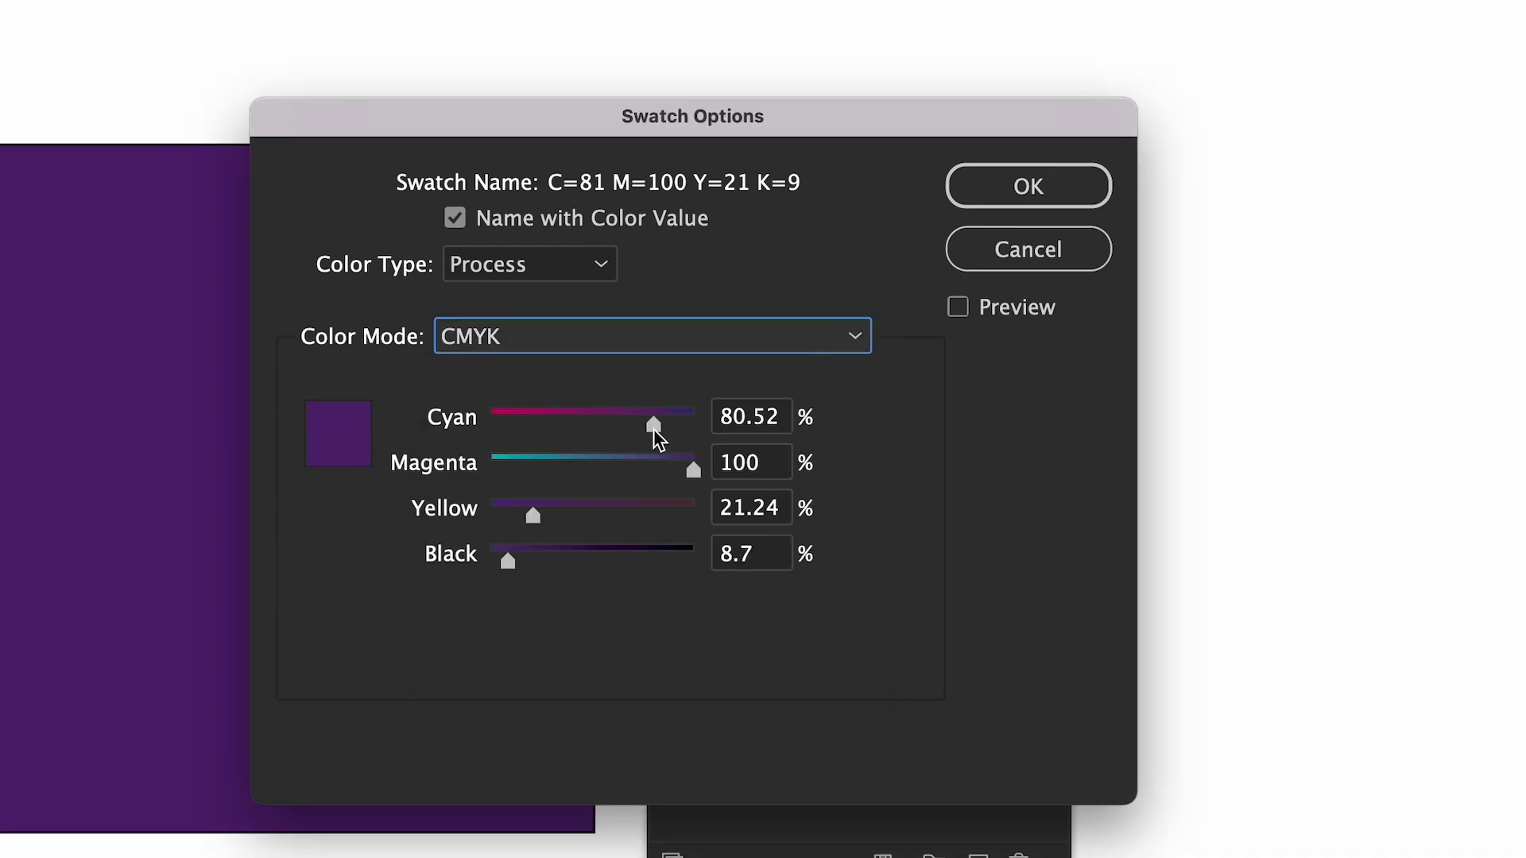
left_click_drag(654, 430, 601, 435)
left_click_drag(691, 469, 630, 477)
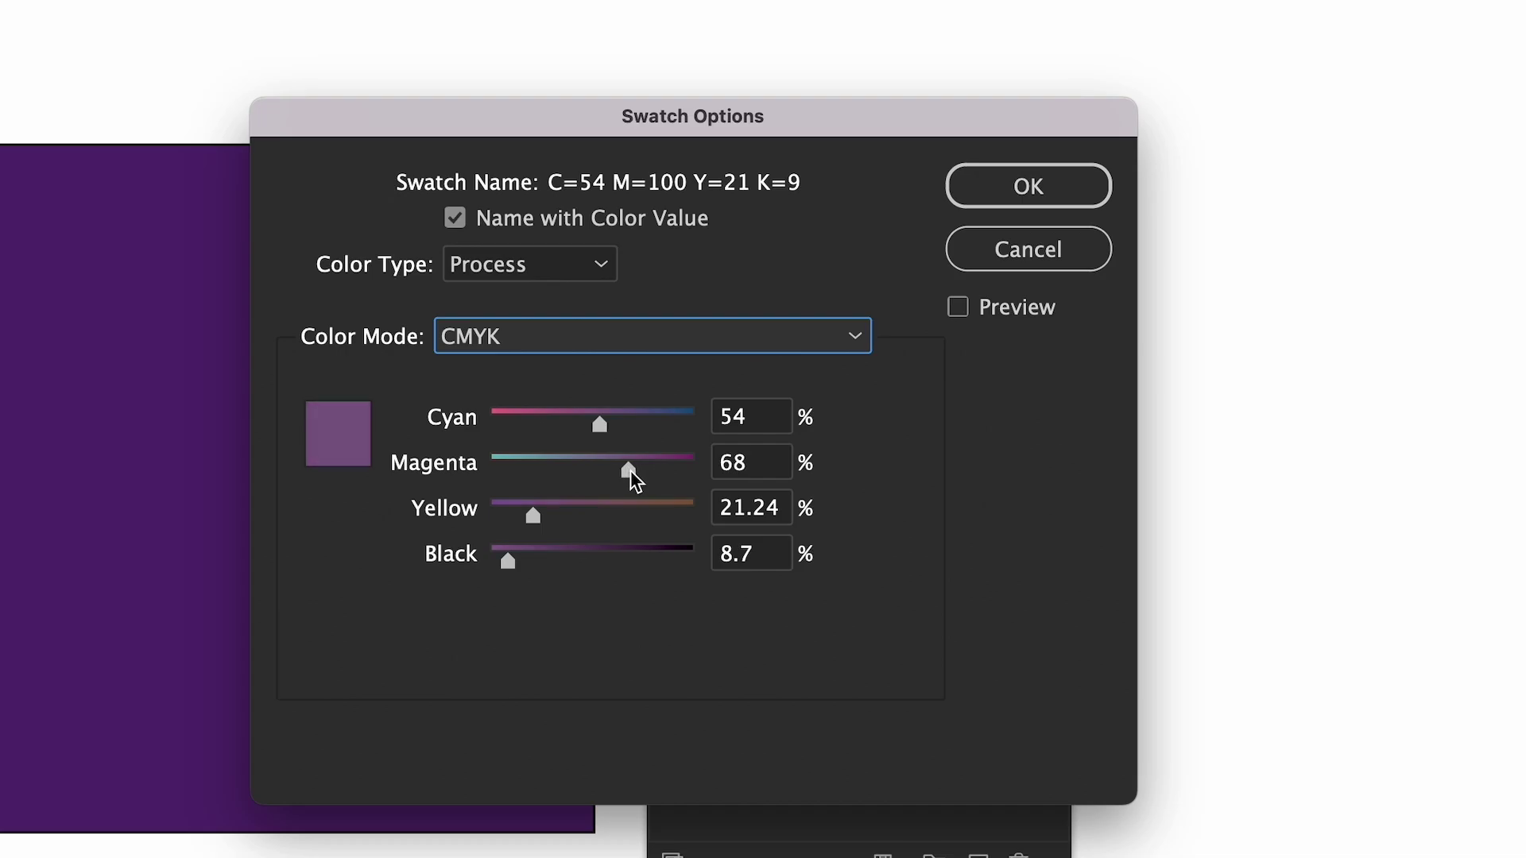
left_click(1020, 208)
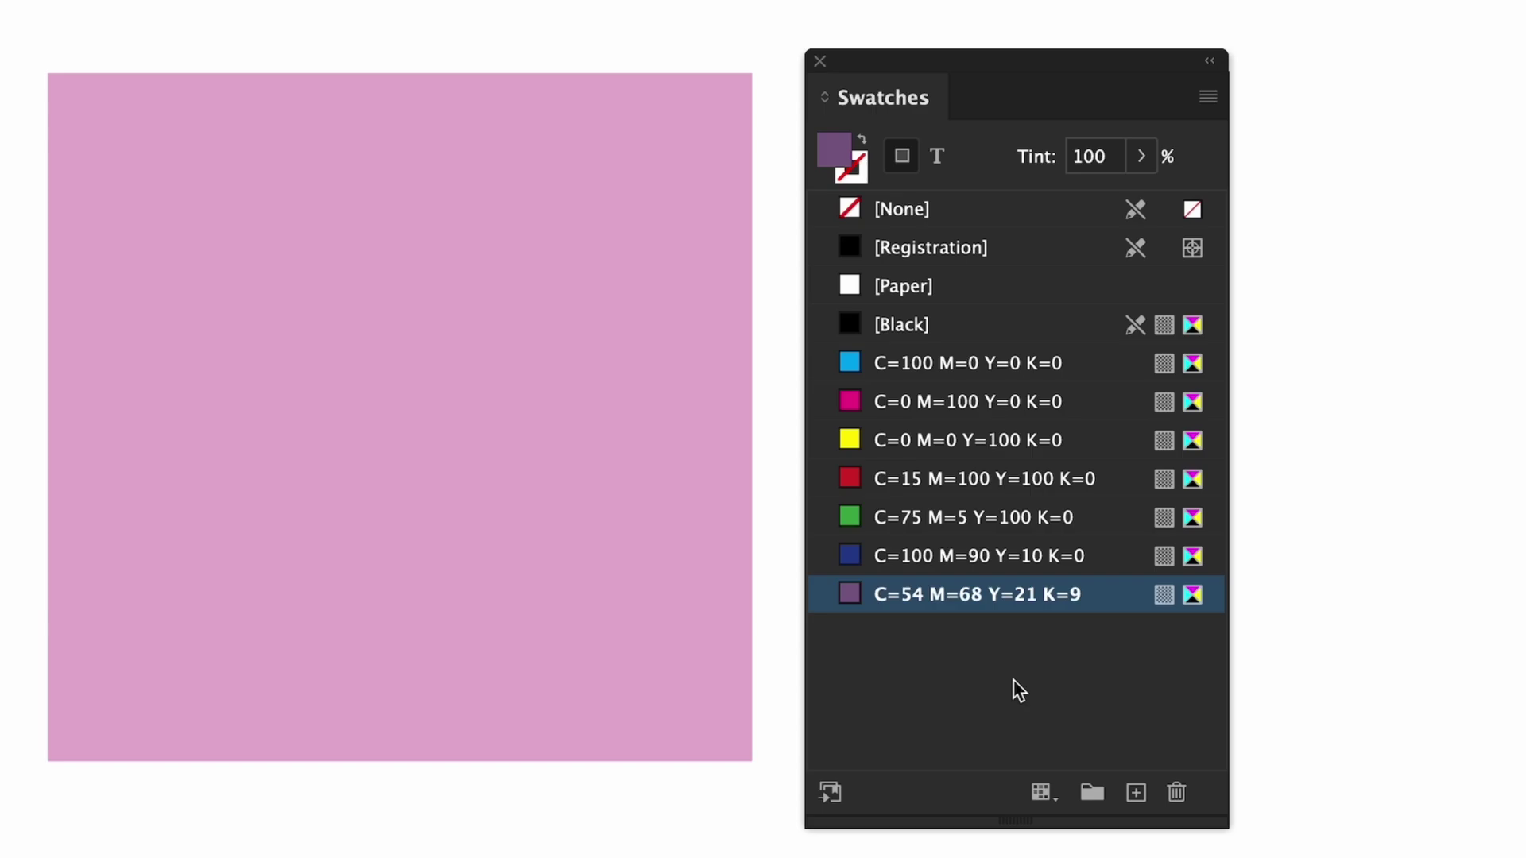
Select the pink rectangle and add its C=7 M=36 Y=0 K=0 fill to the swatch list.
left_click(722, 351)
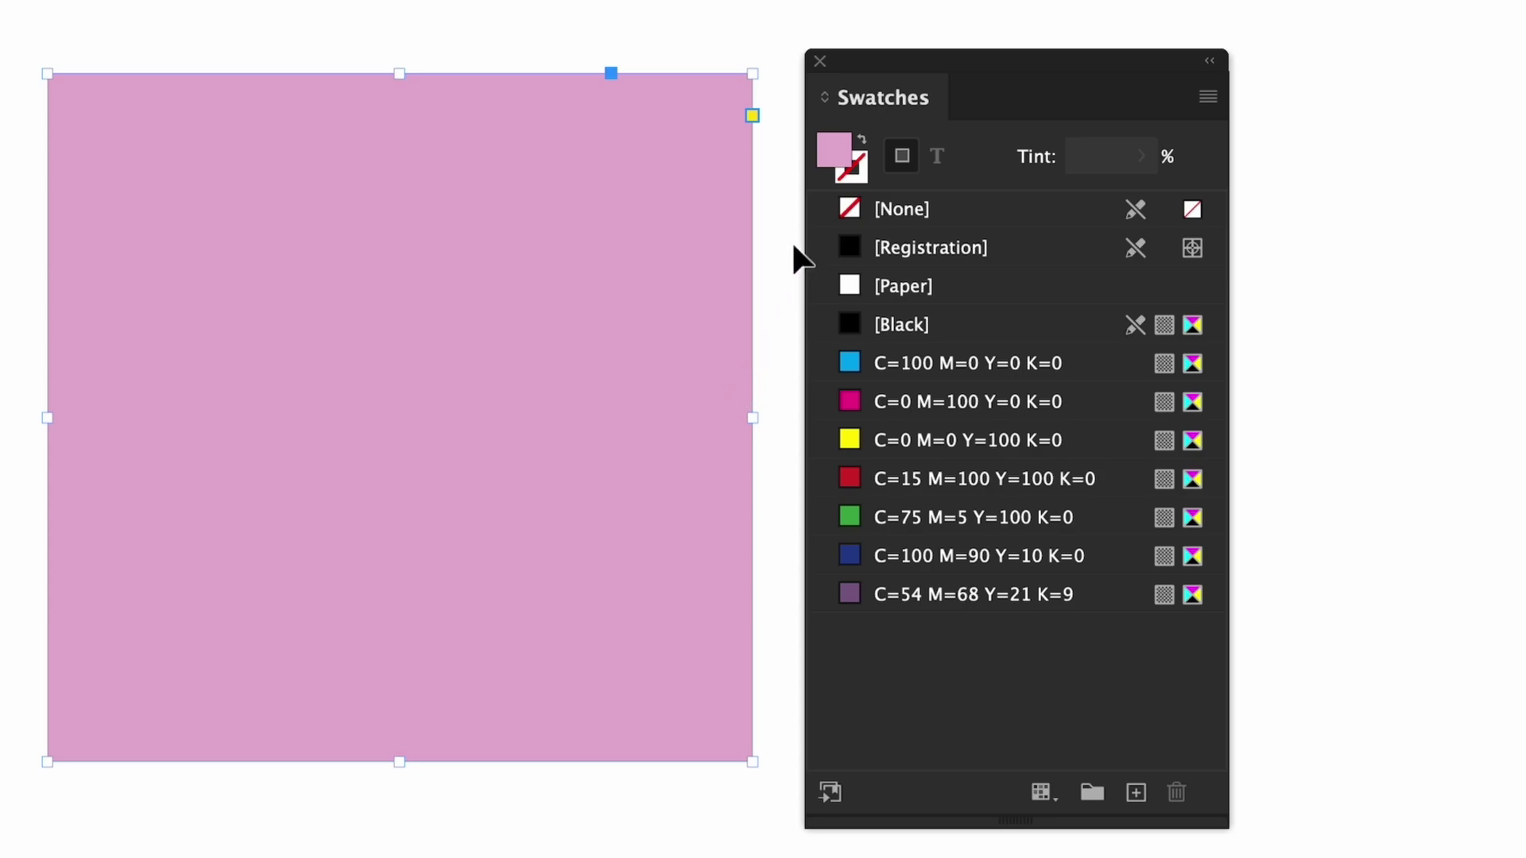
left_click(1136, 793)
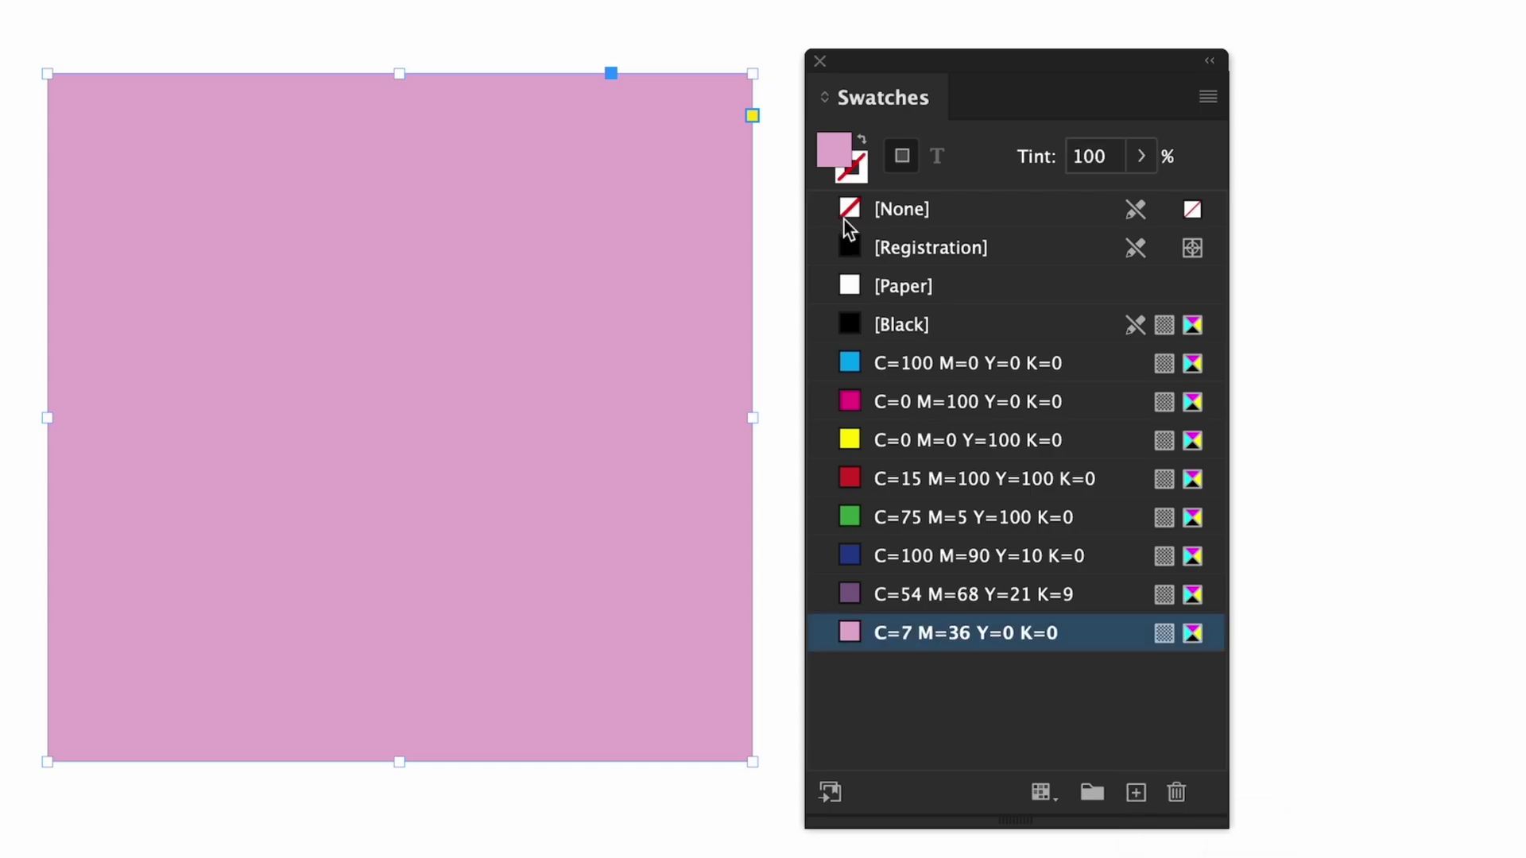
left_click_drag(836, 146, 922, 646)
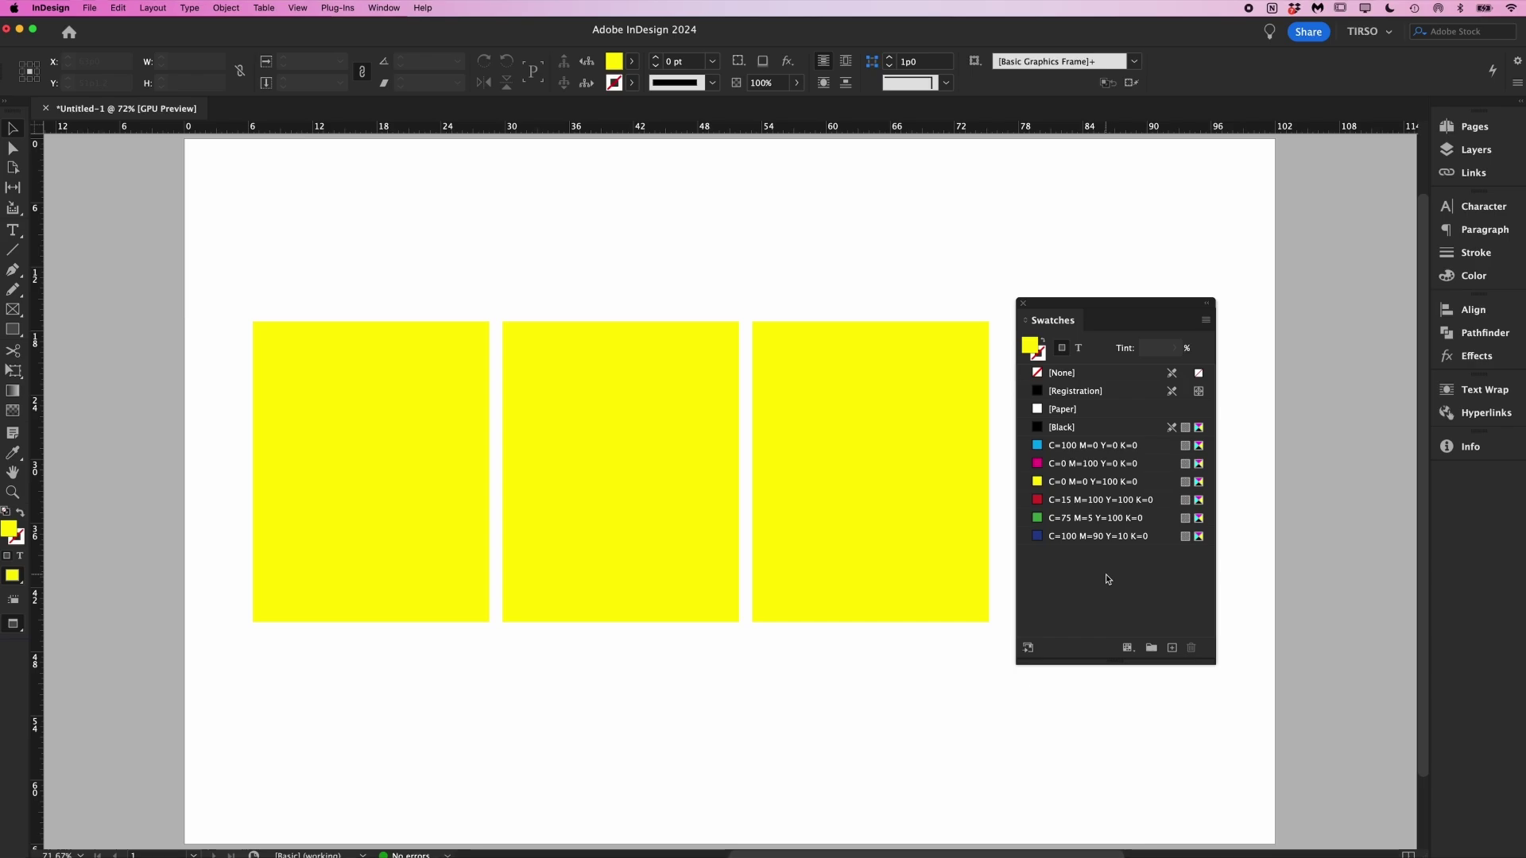
Duplicate the yellow swatch and set the copy to Magenta 20, turning the middle square orange.
left_click(1062, 483)
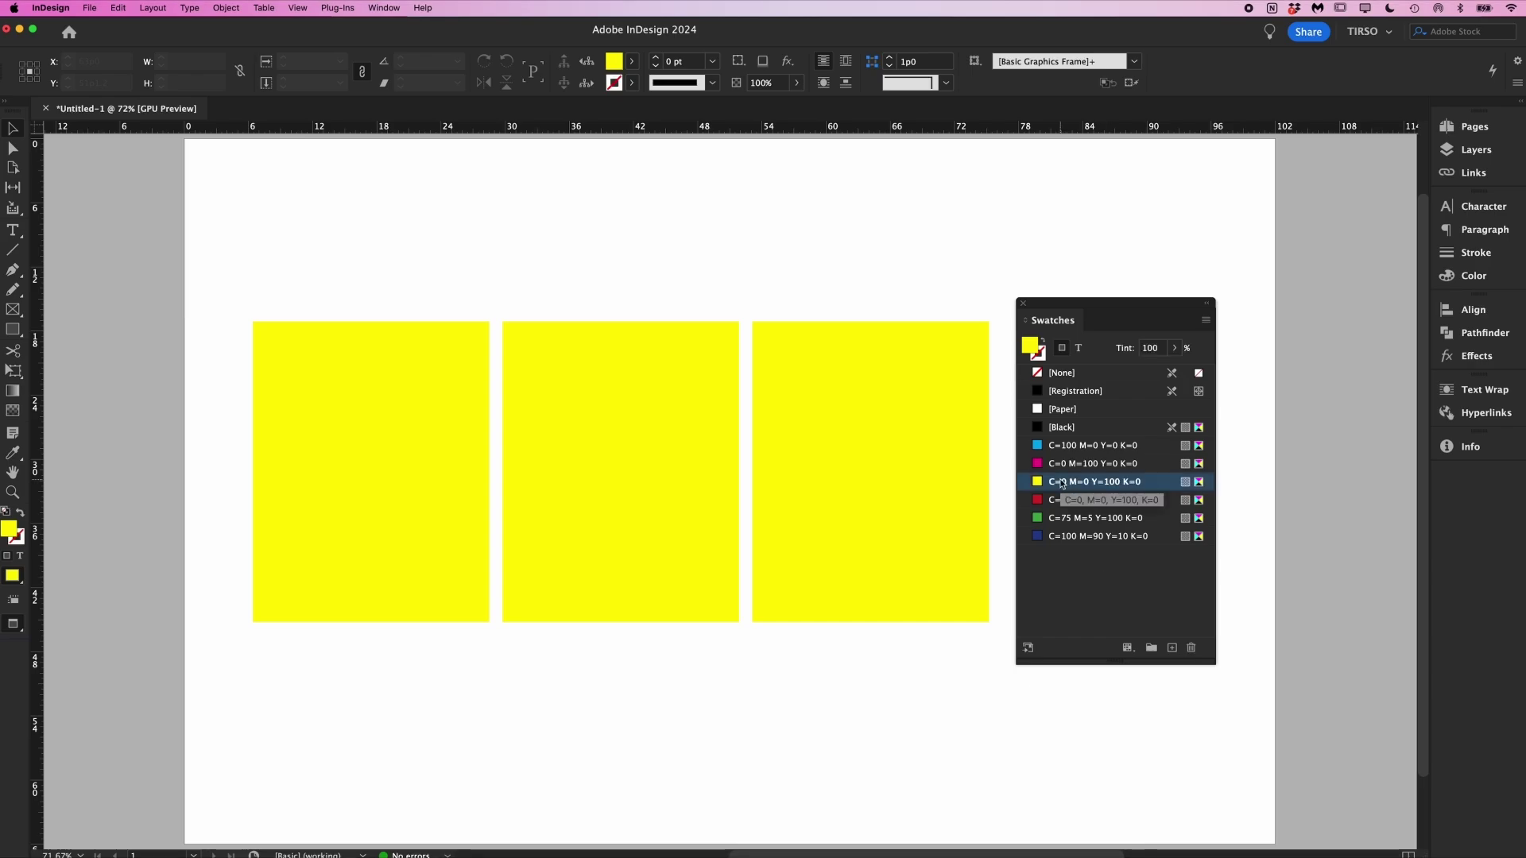
left_click(1062, 484, "ctrl")
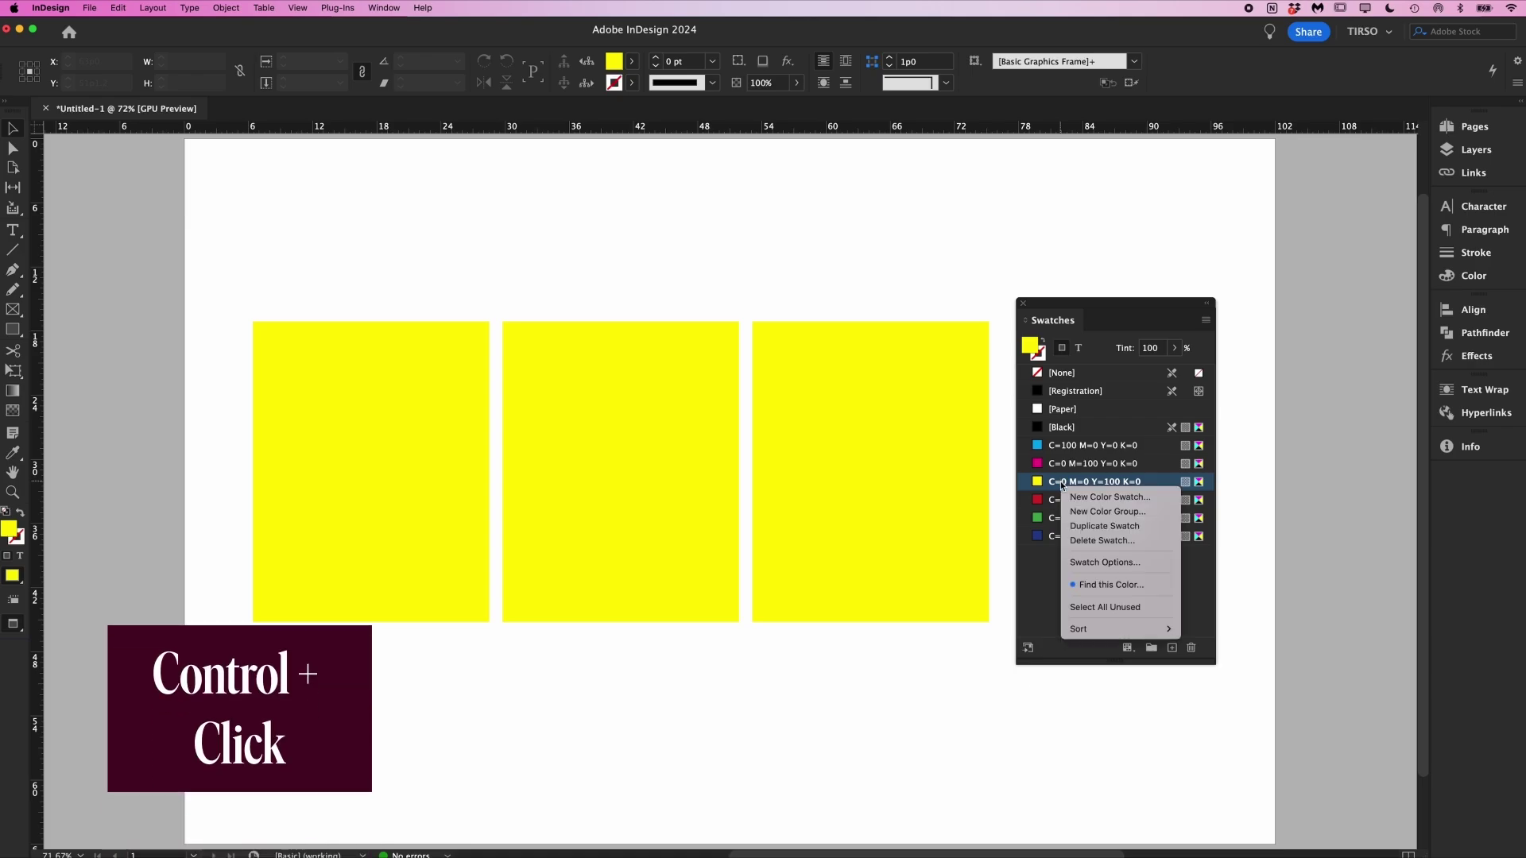
left_click(1076, 529)
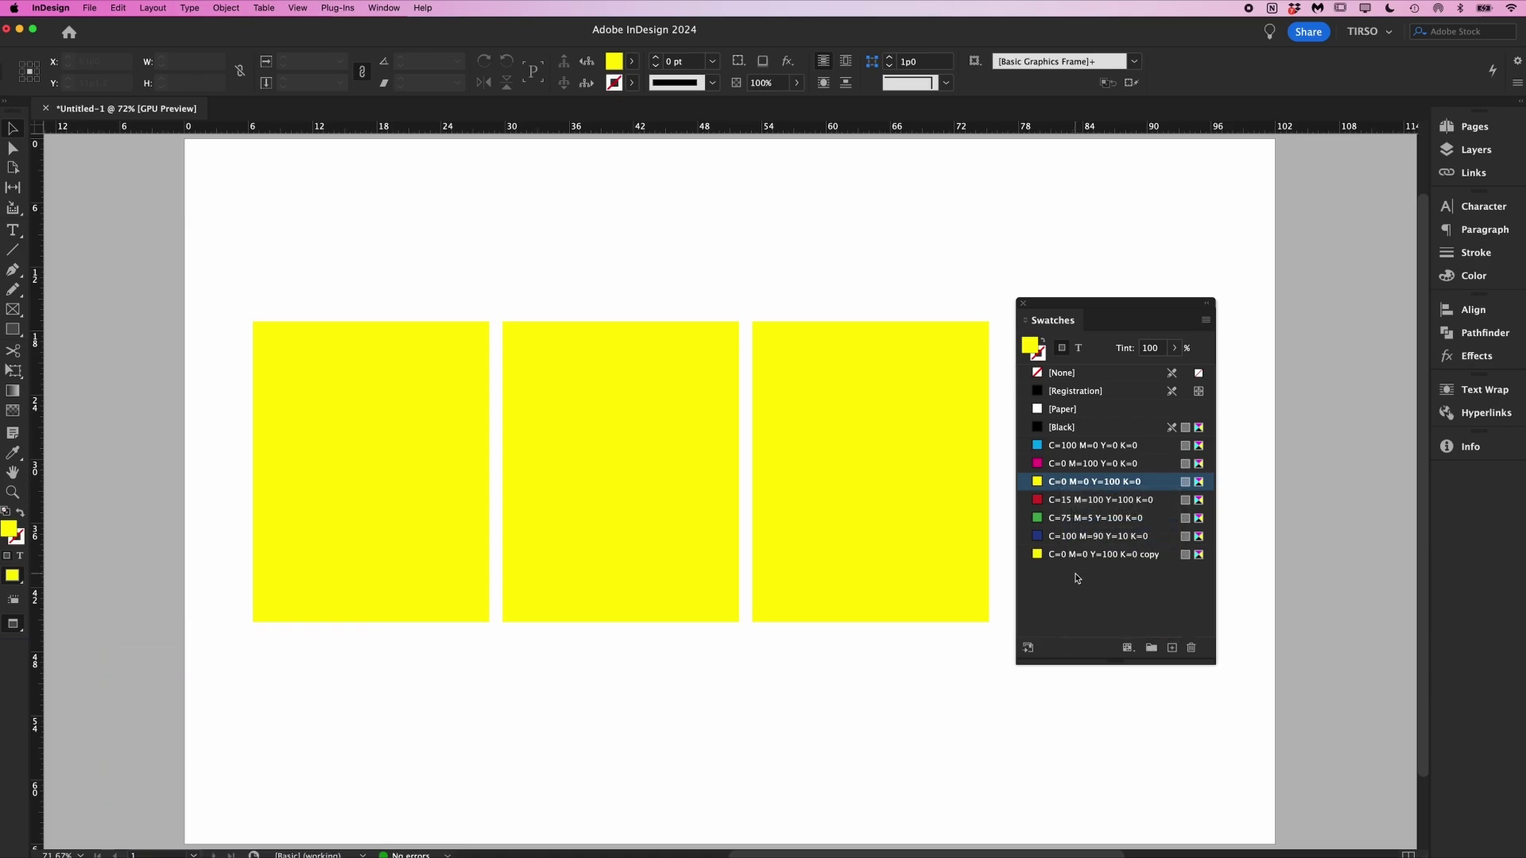
left_click(707, 551)
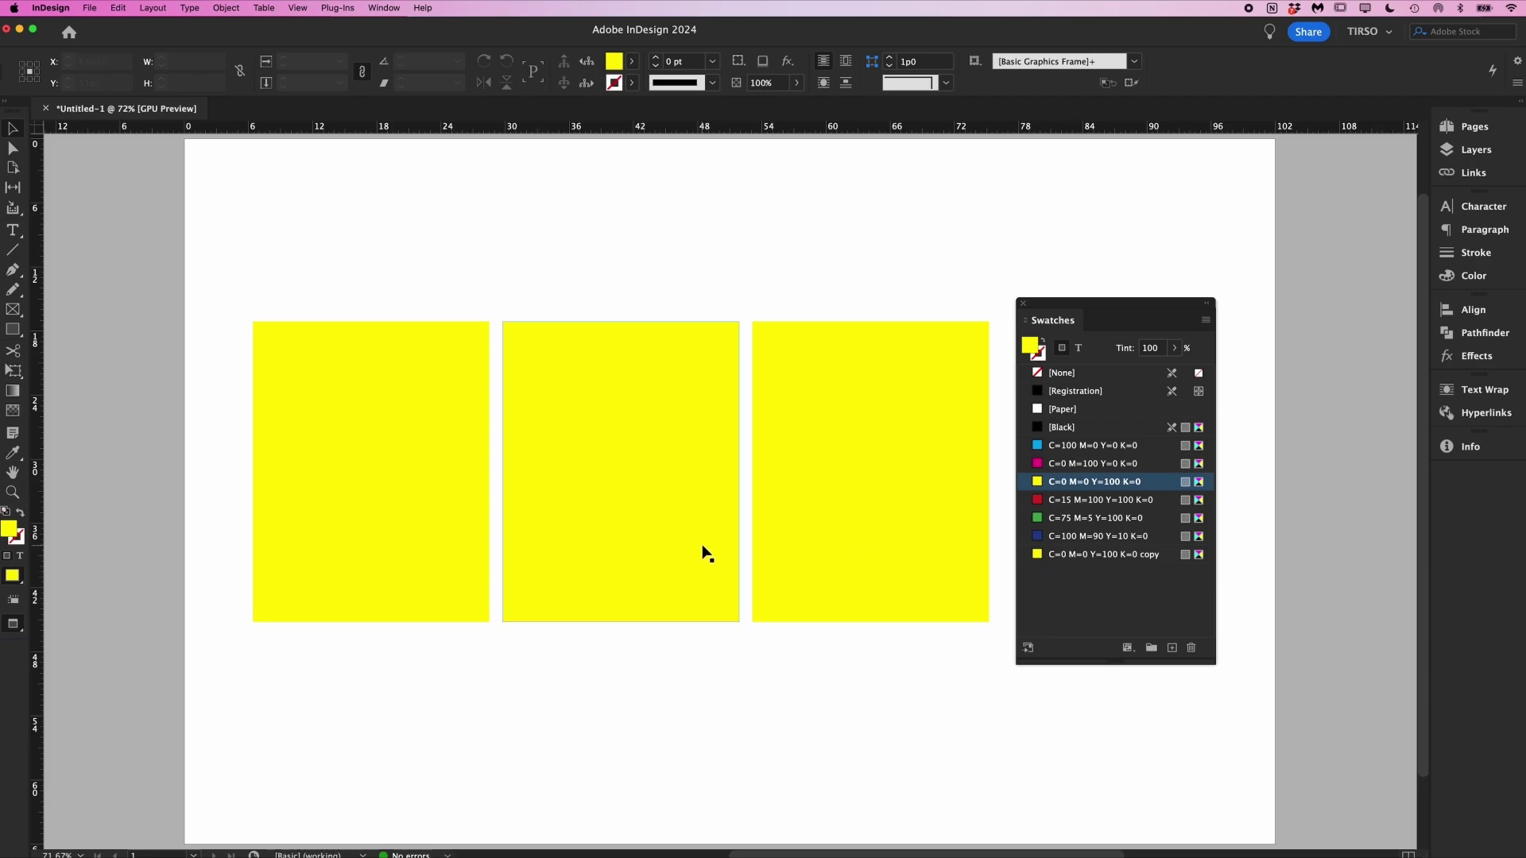
left_click(1057, 555)
left_click_drag(1039, 559, 1039, 491)
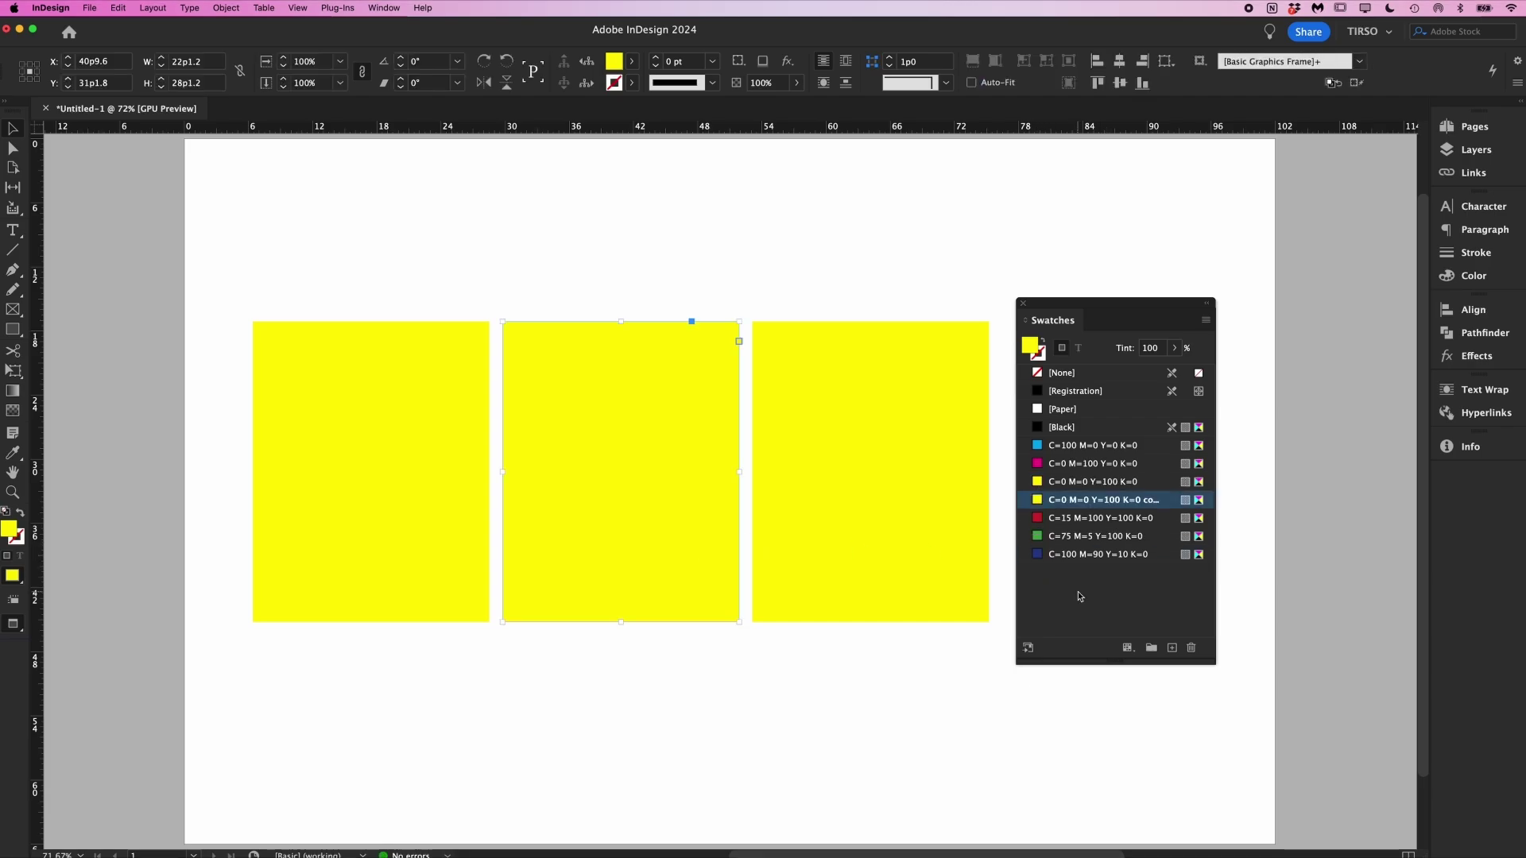
double_click(1035, 501)
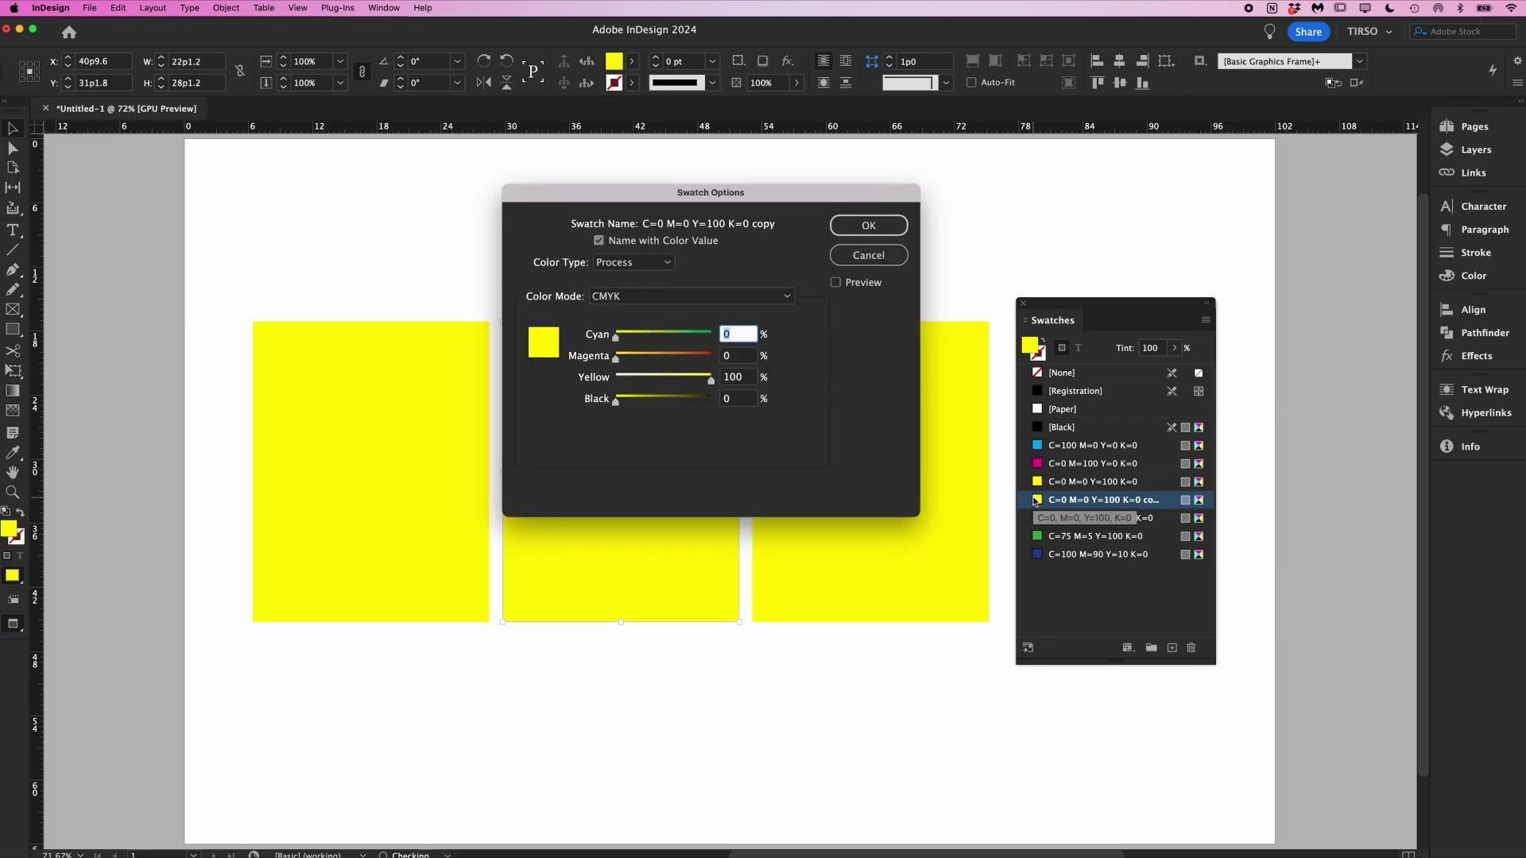
left_click(745, 356)
type("20")
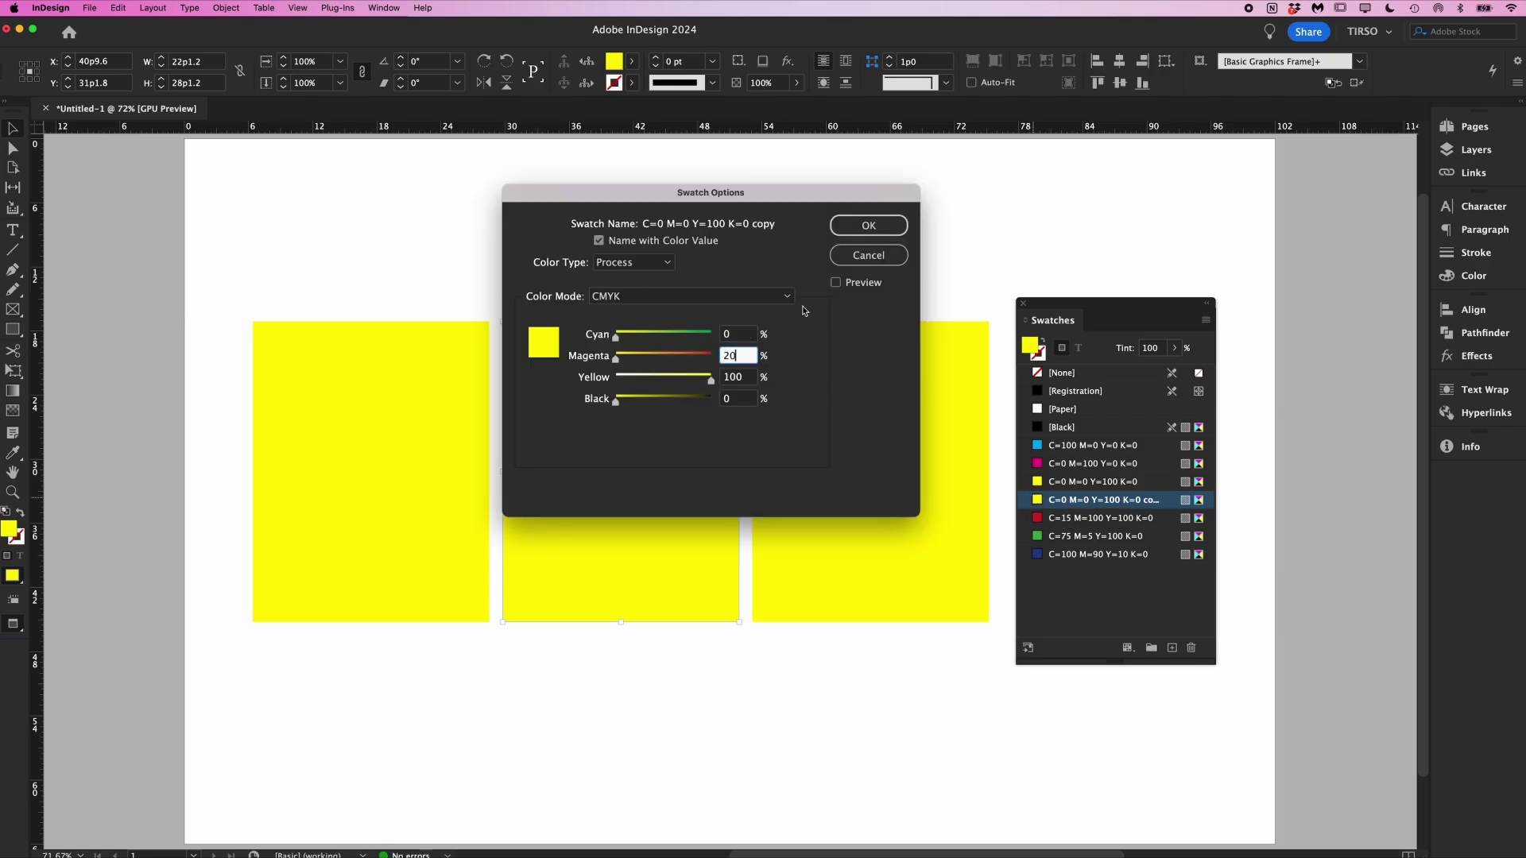
left_click(882, 229)
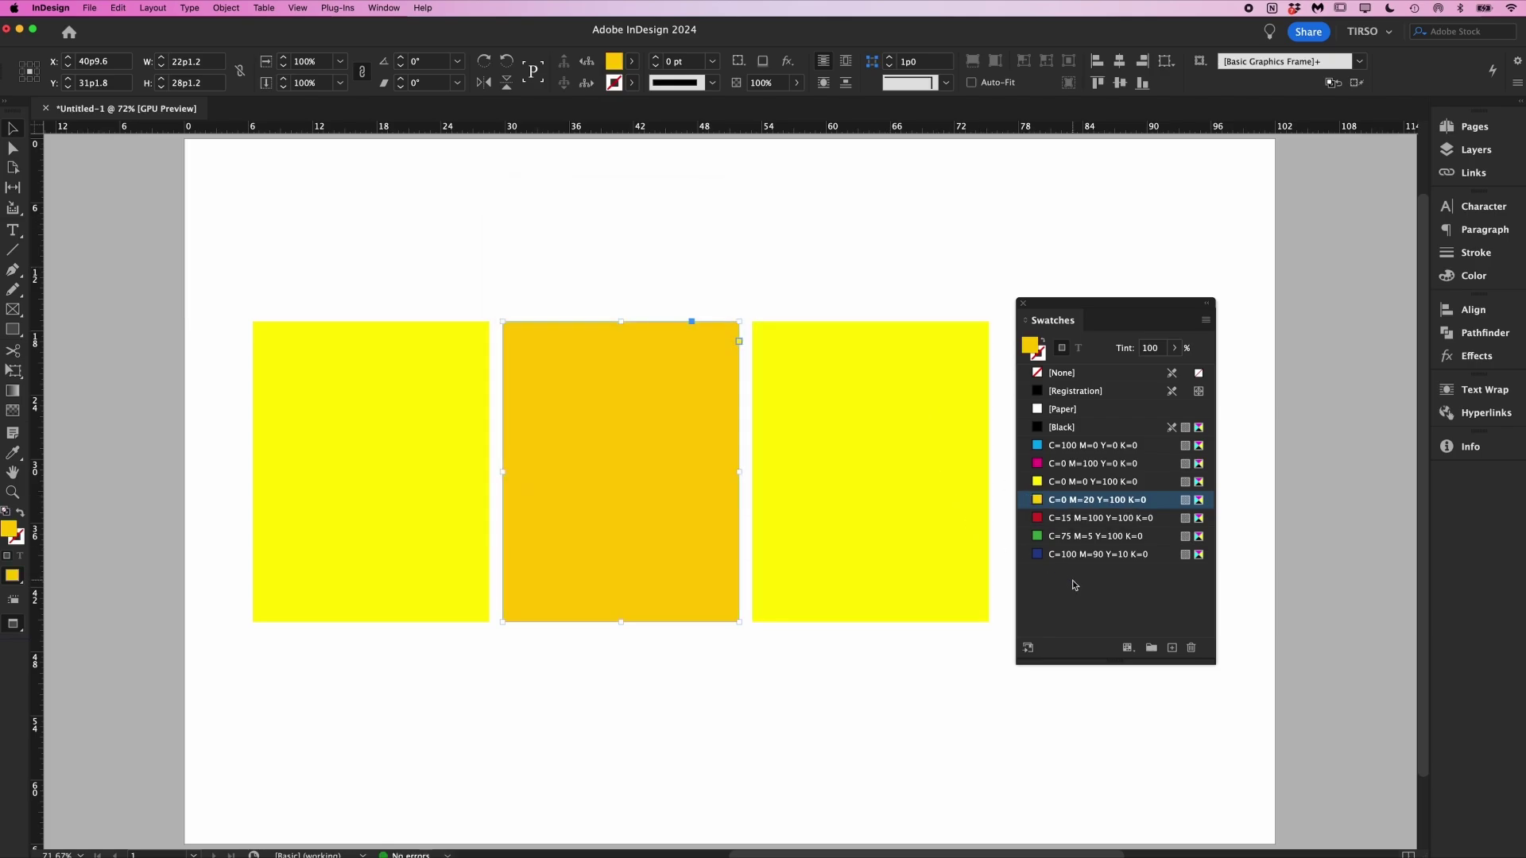
Make a new swatch from the right square's yellow and set Cyan 10, turning it lime.
left_click(975, 659)
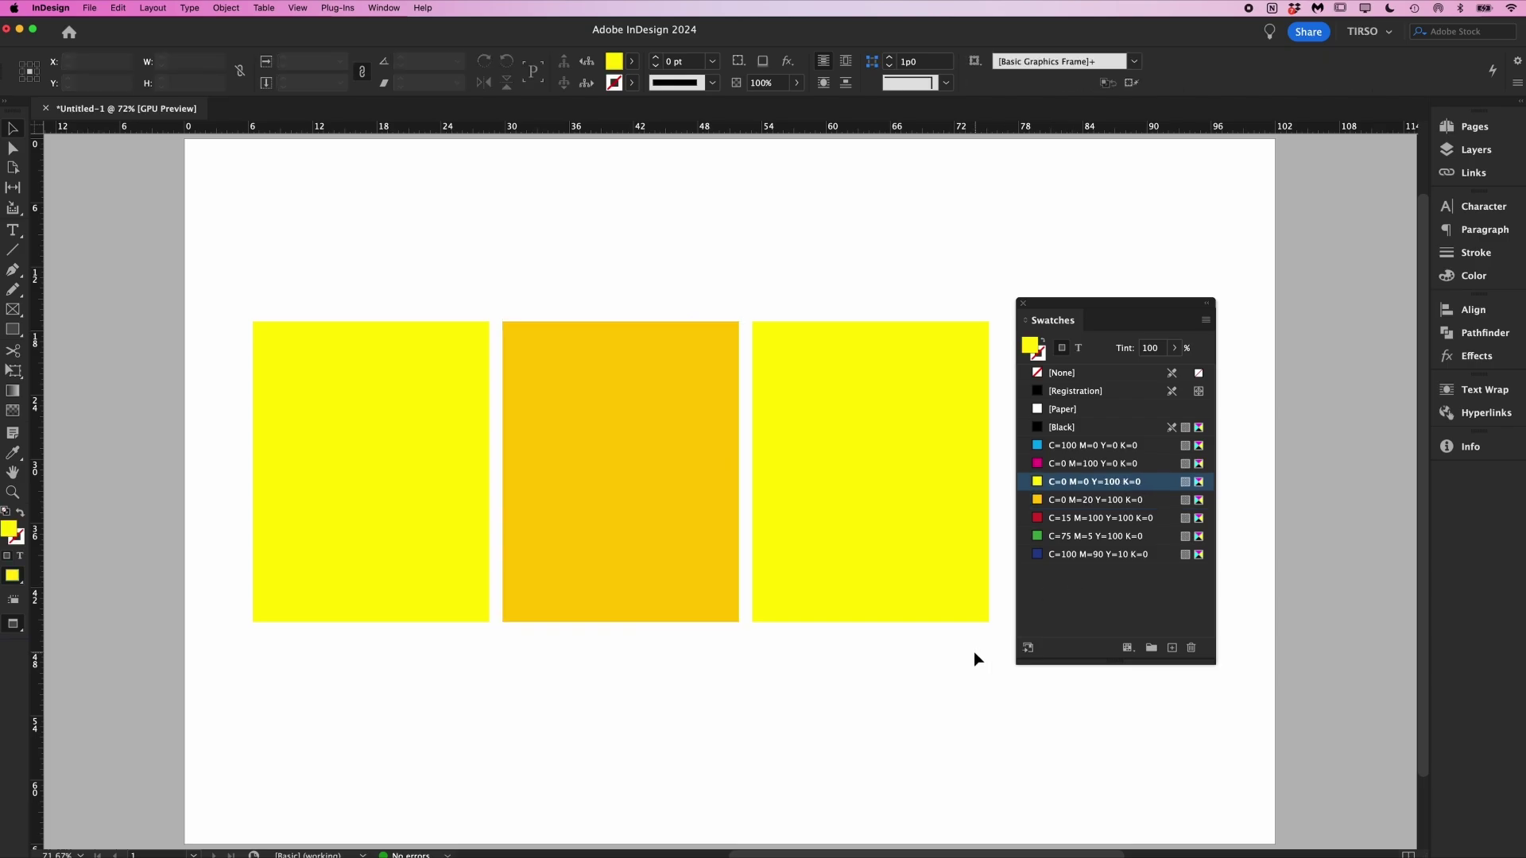
left_click(956, 597)
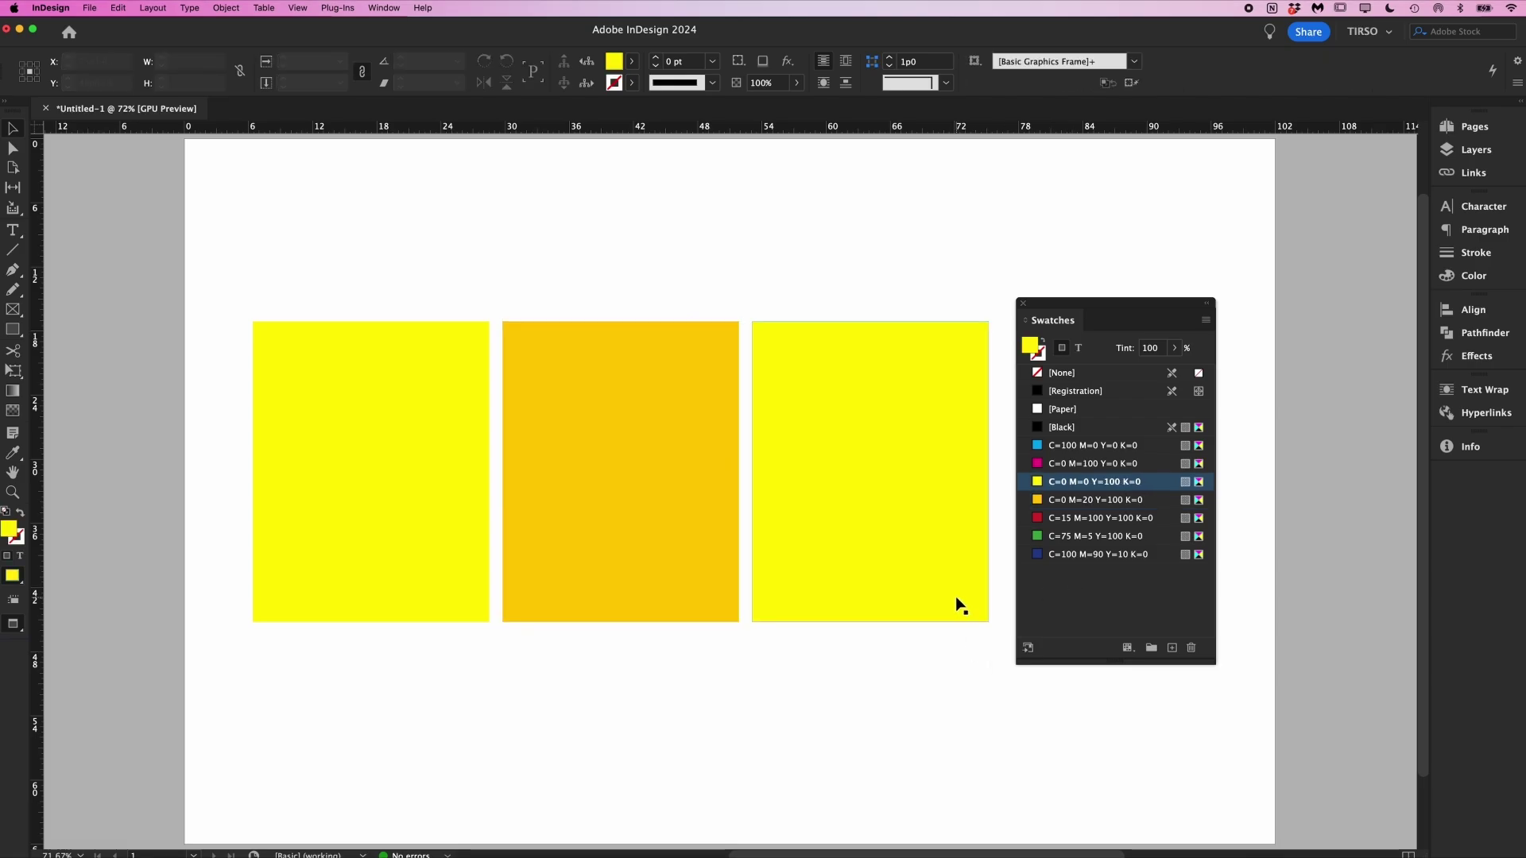
left_click(1171, 648)
left_click_drag(1045, 576, 1049, 515)
double_click(1058, 519)
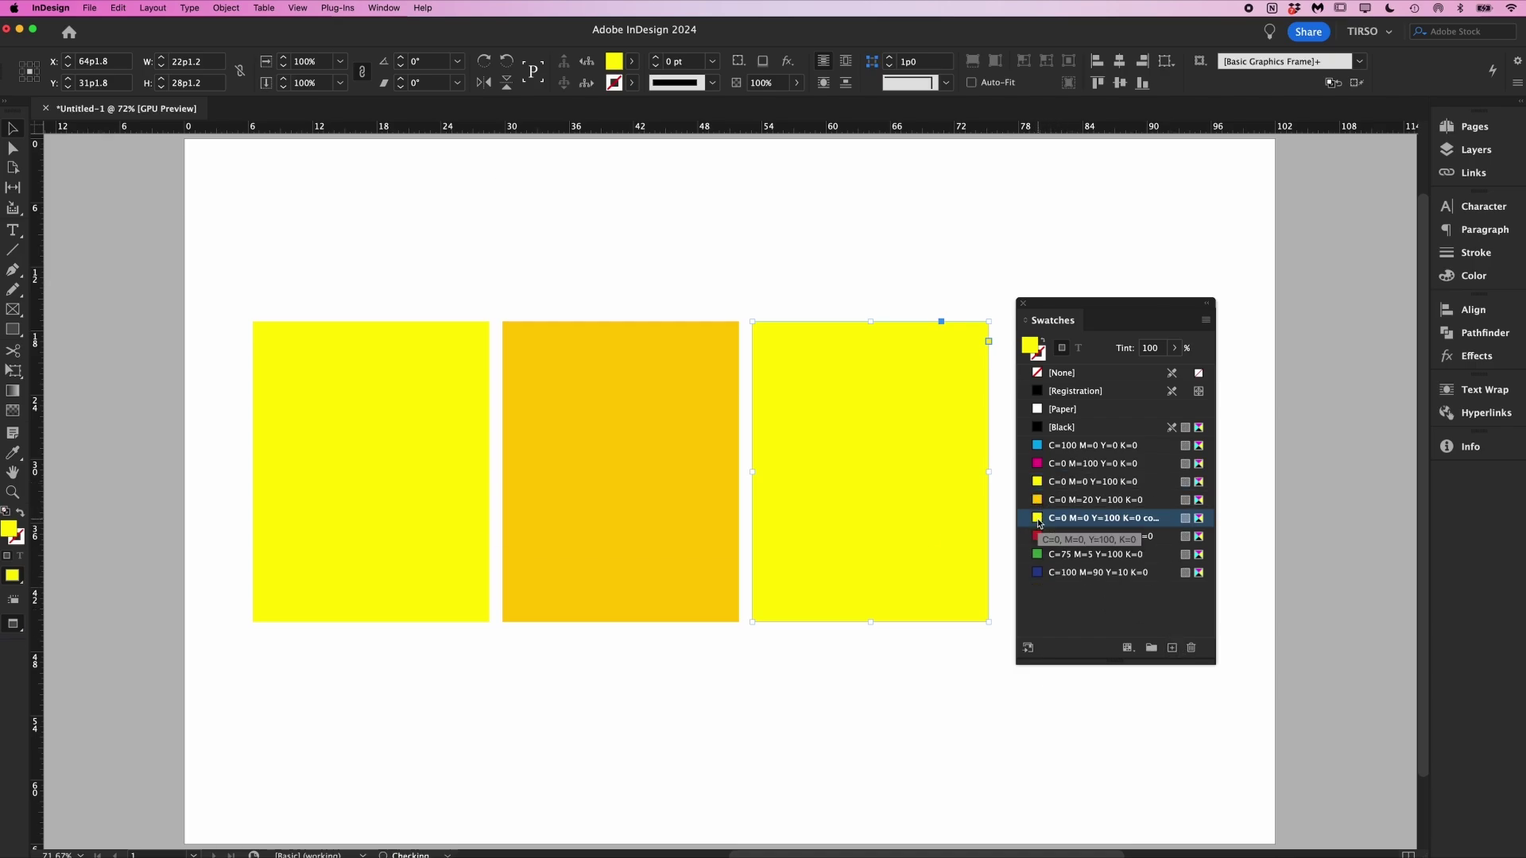
type("20")
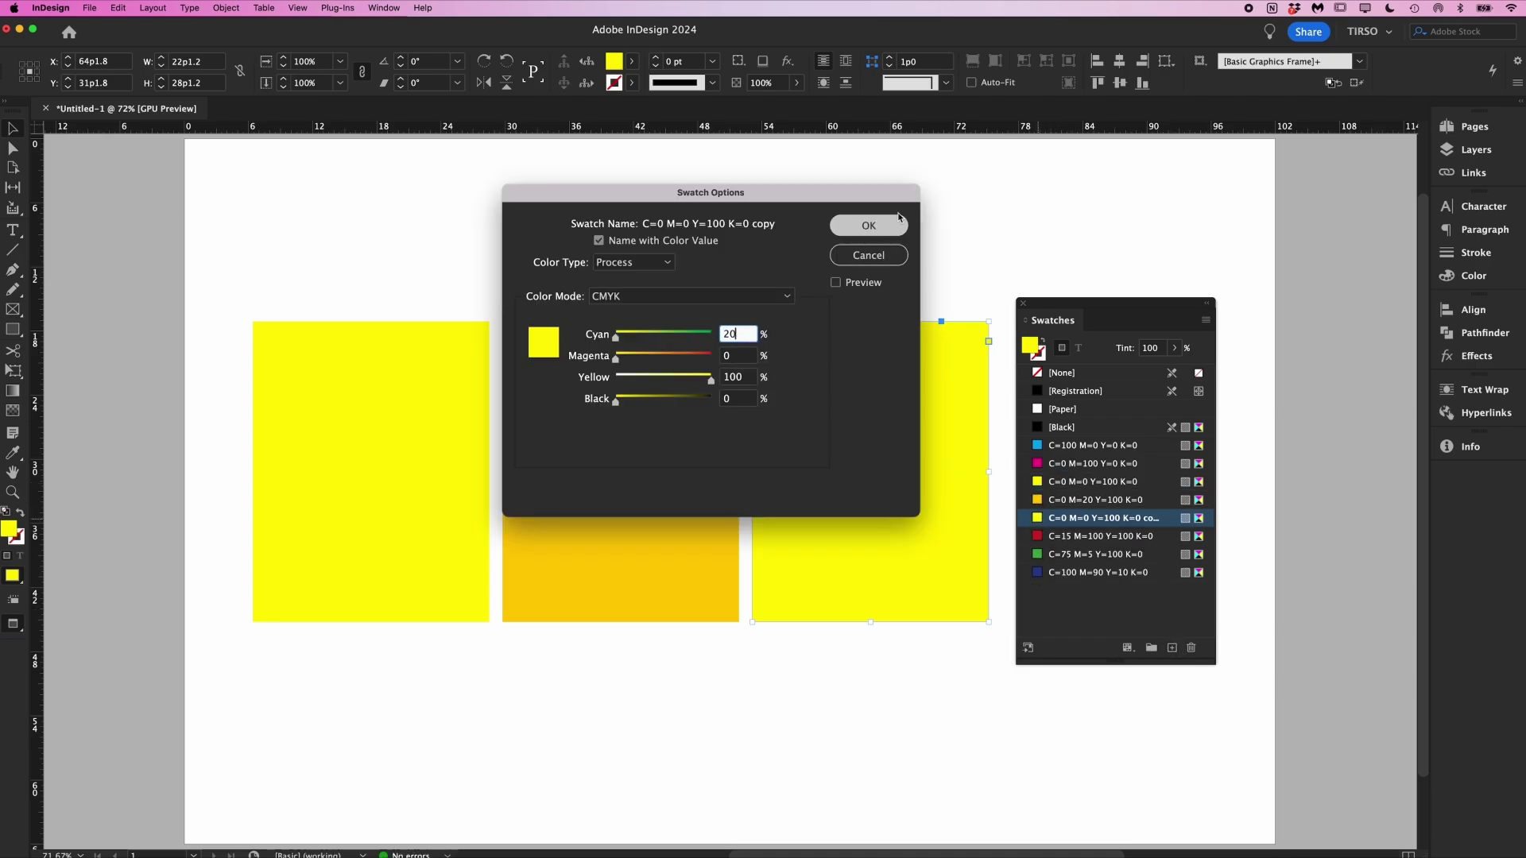
left_click(869, 226)
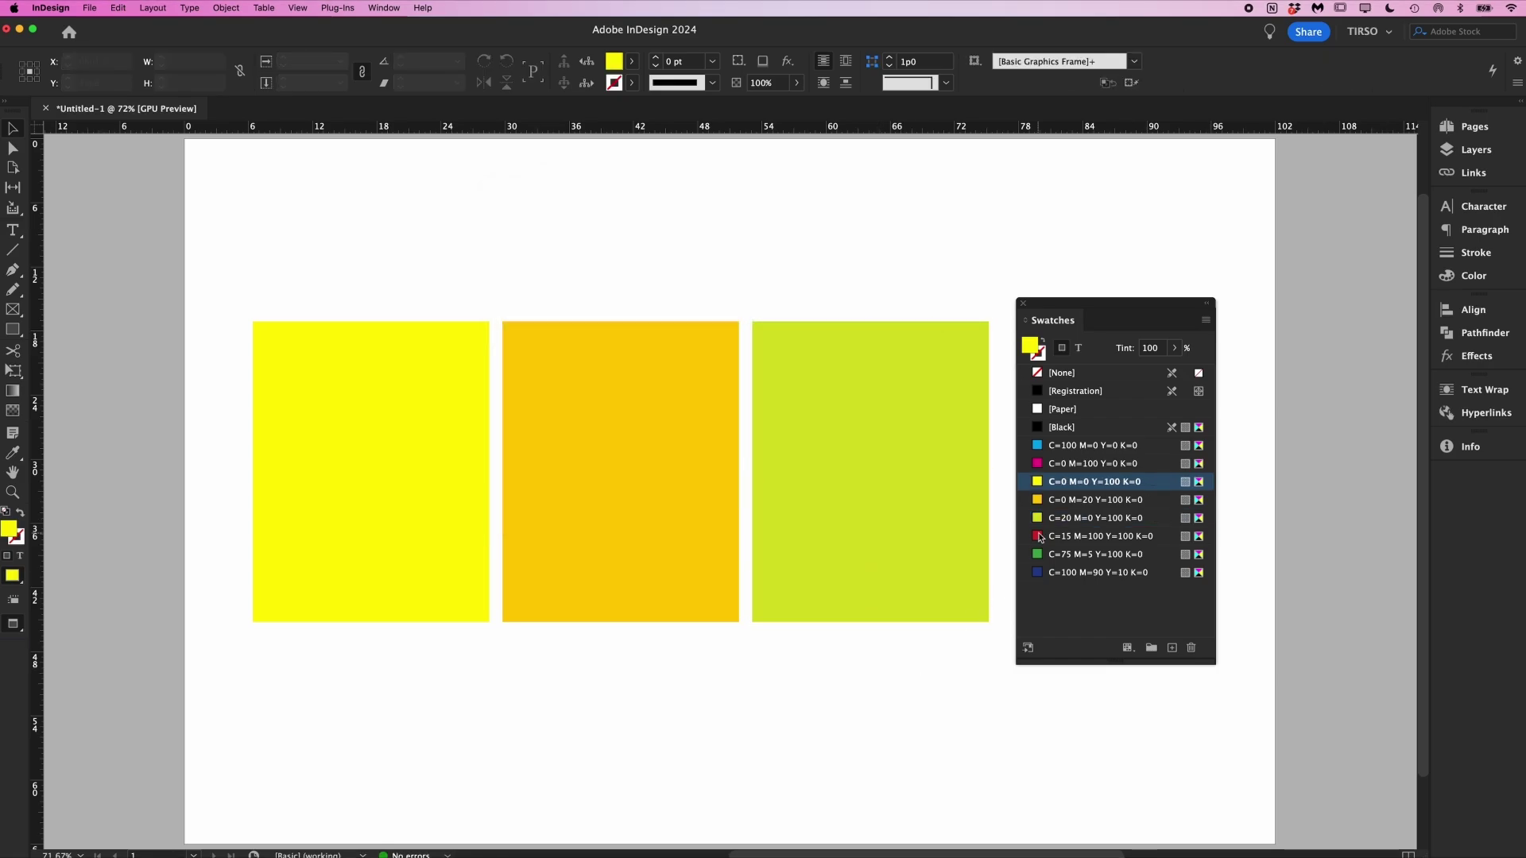
double_click(1042, 519)
type("10")
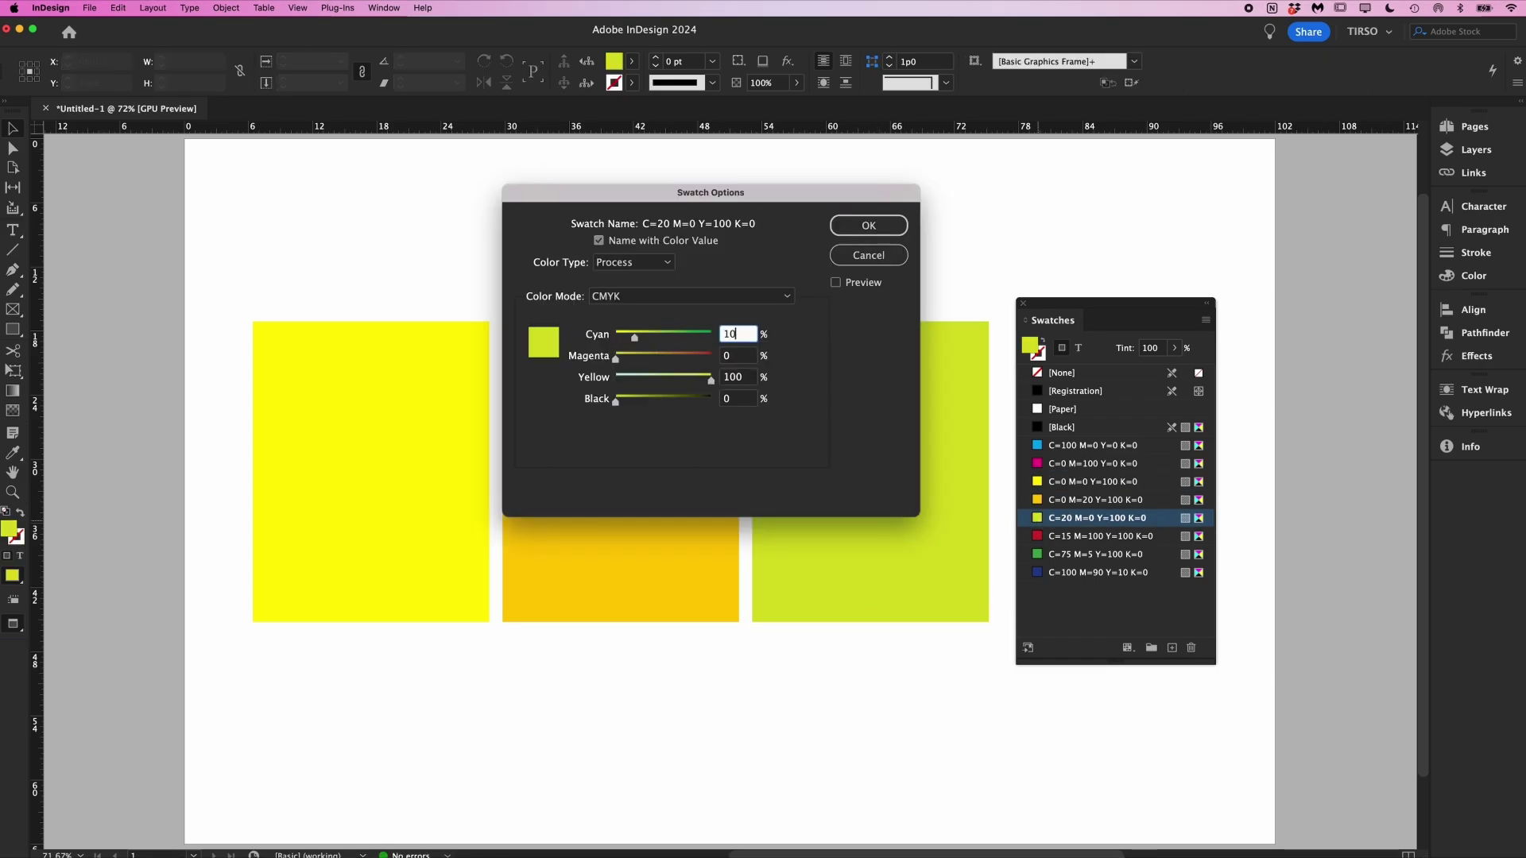
left_click(869, 226)
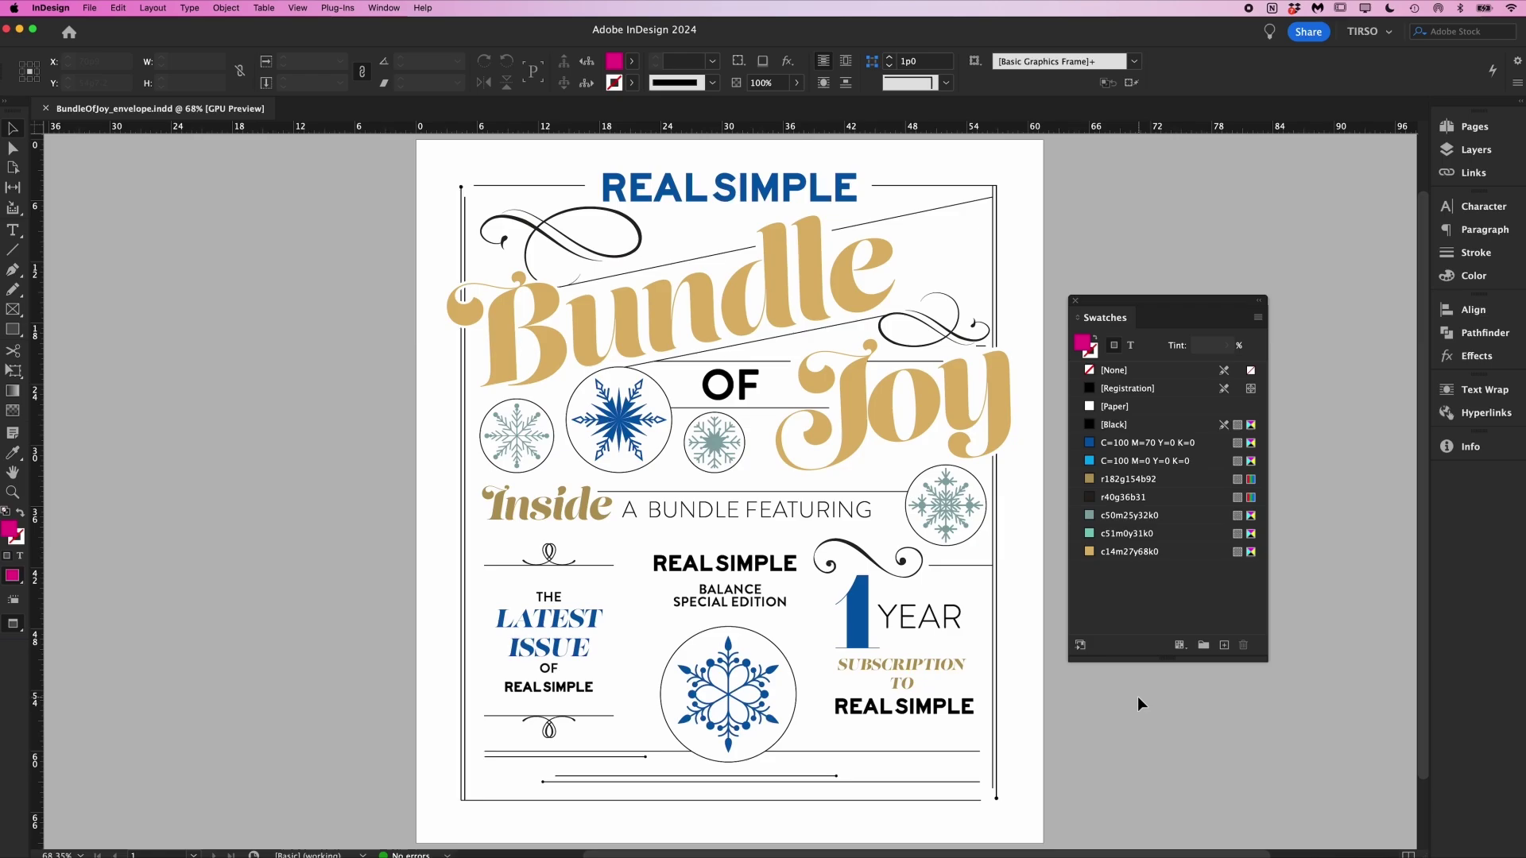
Check which swatches the REAL SIMPLE headline, LATEST ISSUE OF text and blue 1 graphic use.
left_click(791, 194)
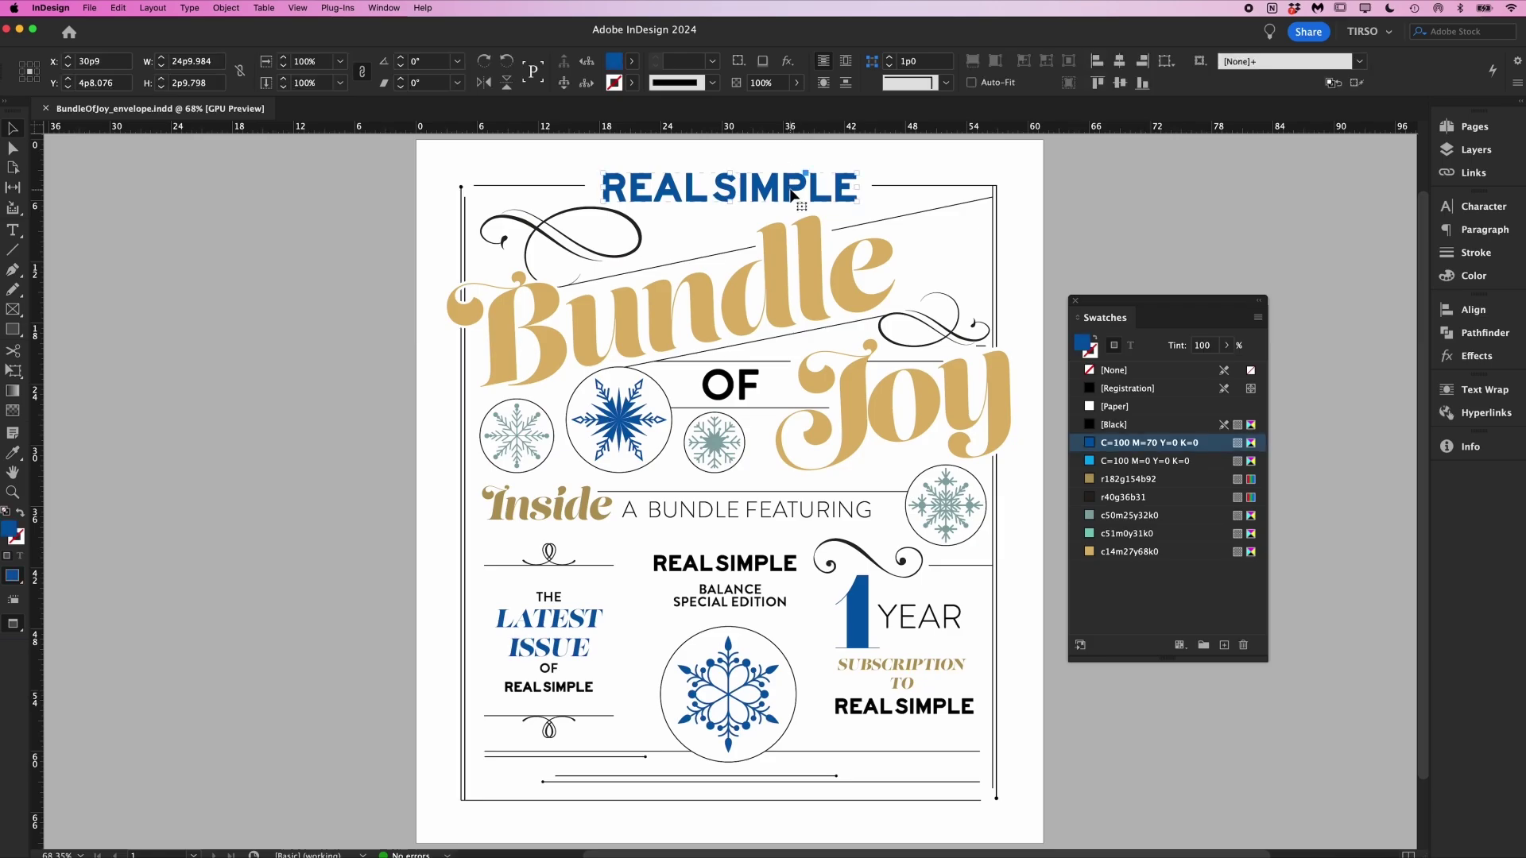
double_click(549, 652)
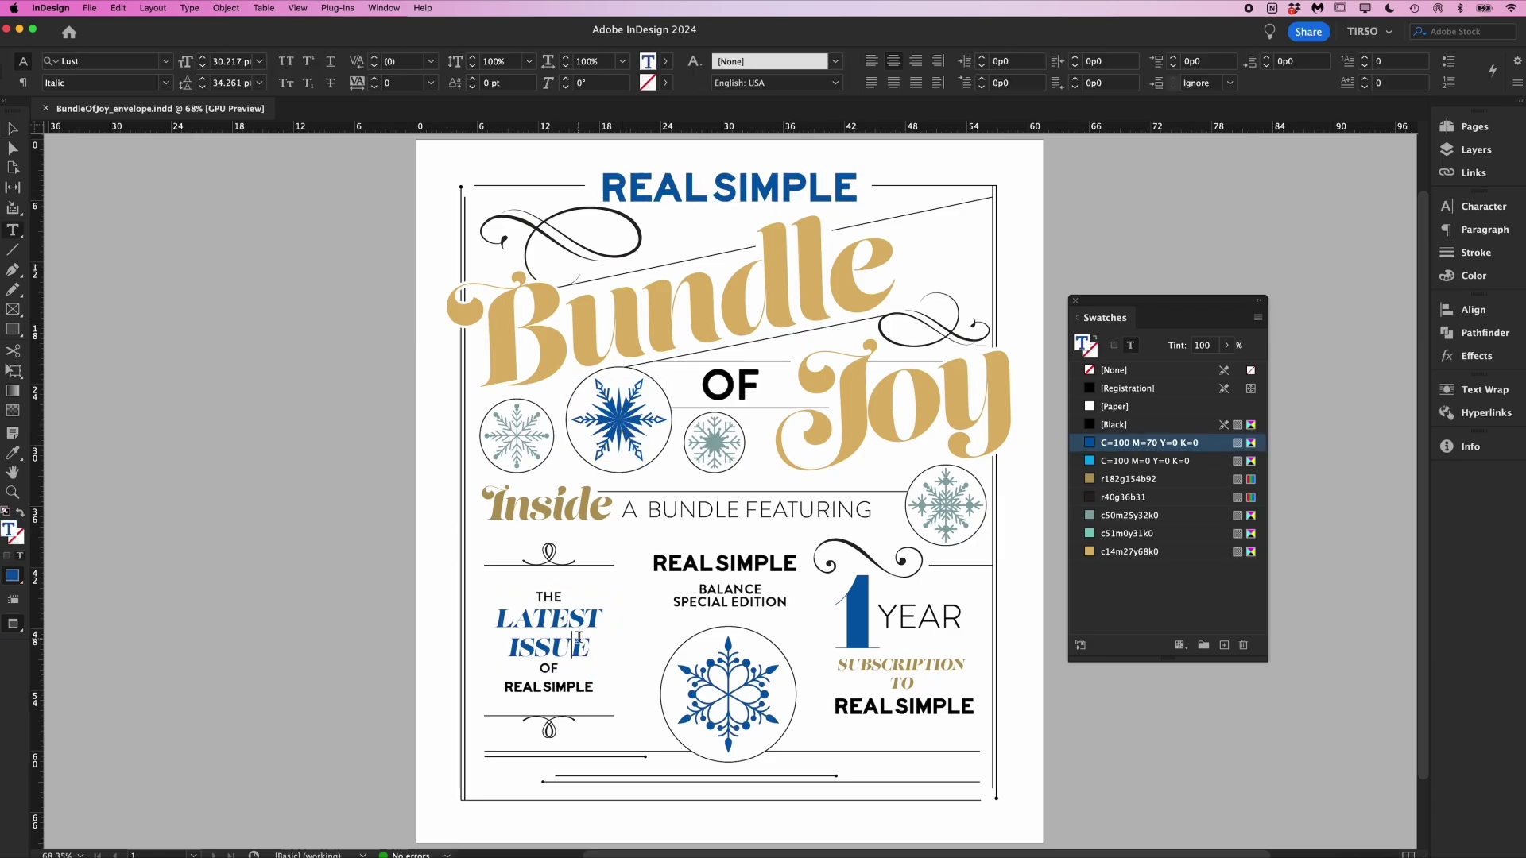
left_click_drag(560, 669, 486, 616)
key("Escape")
left_click(856, 632)
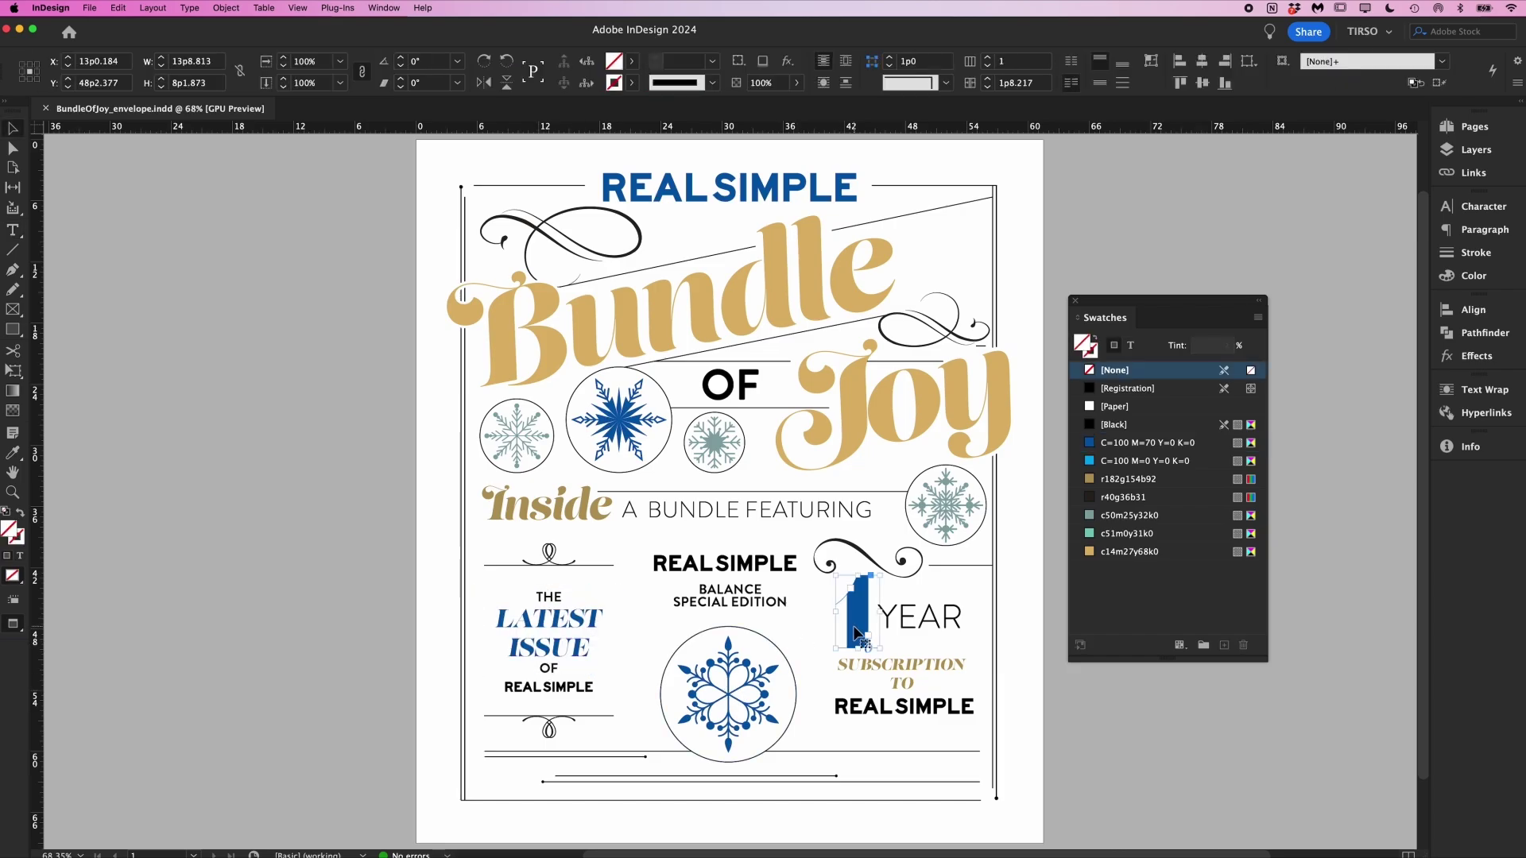
left_click(1158, 743)
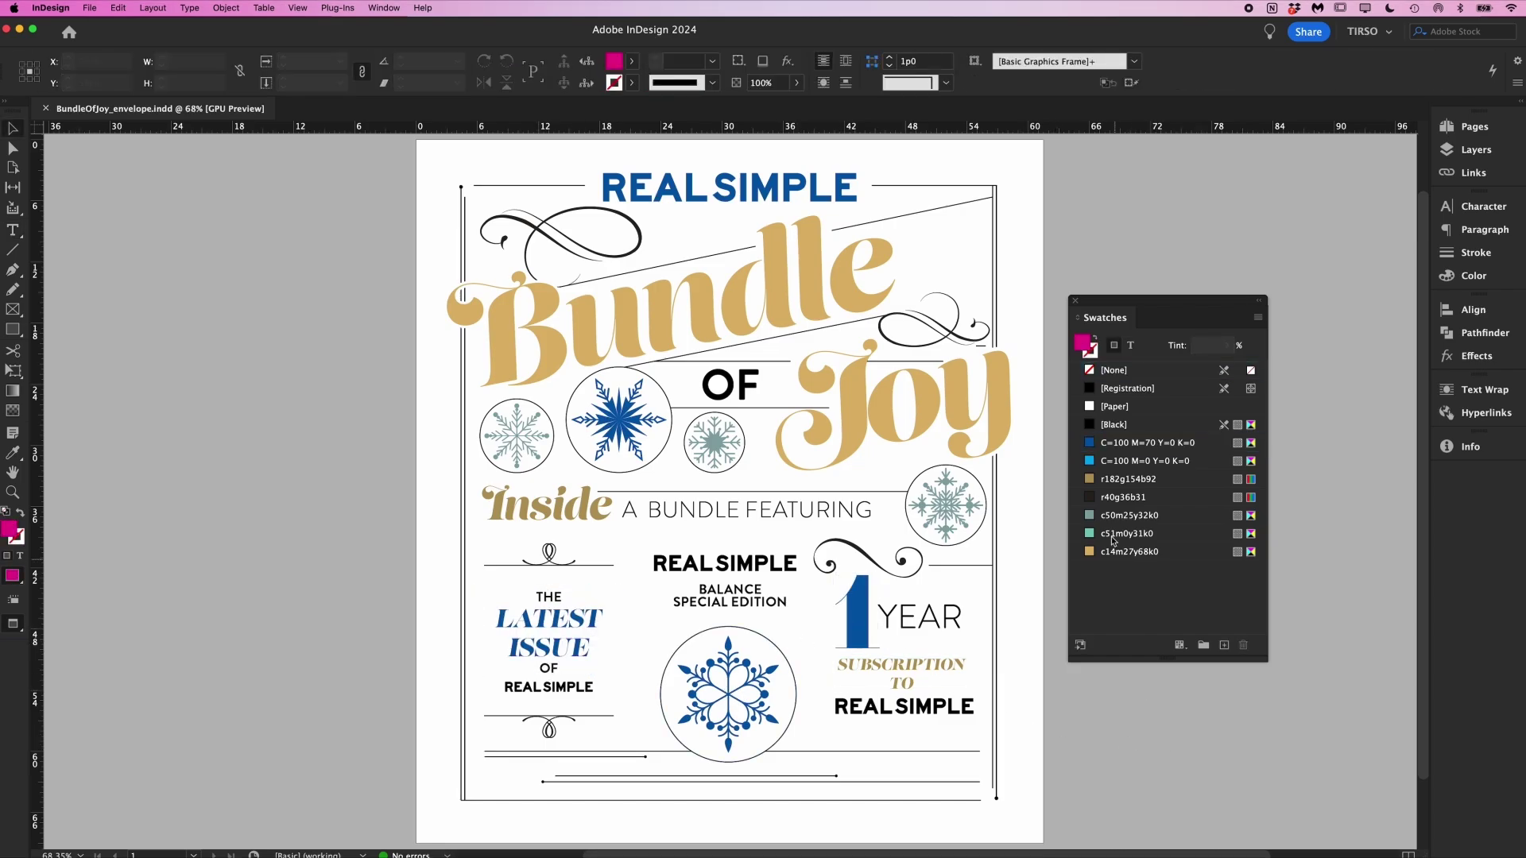
Change the dark blue swatch to C=84 M=27 Y=42 K=3, turning the blue artwork teal.
double_click(1094, 441)
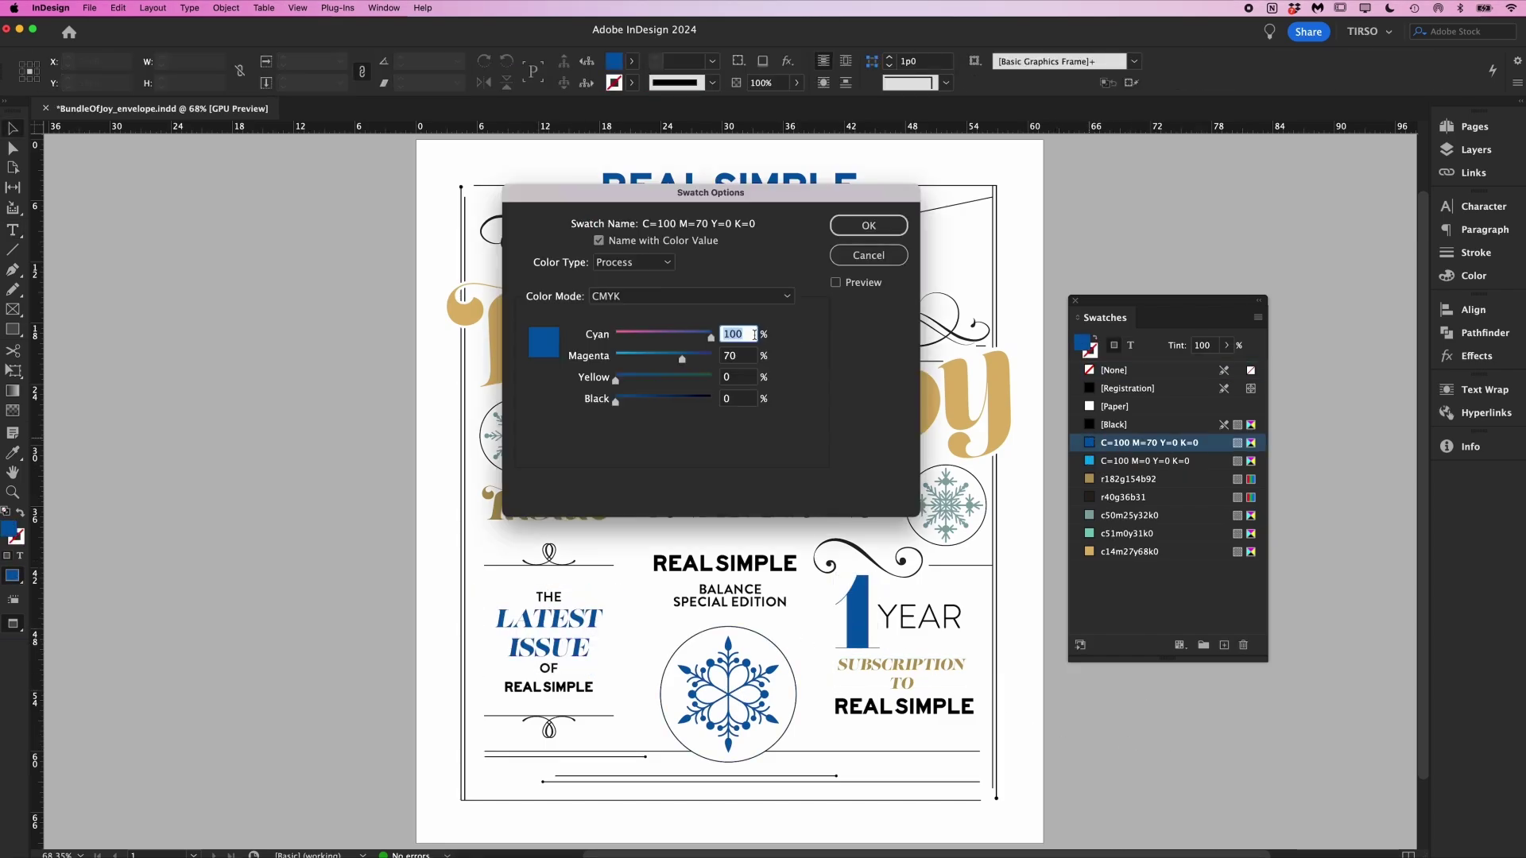
type("84")
key("Tab")
type("27")
key("Tab")
type("42")
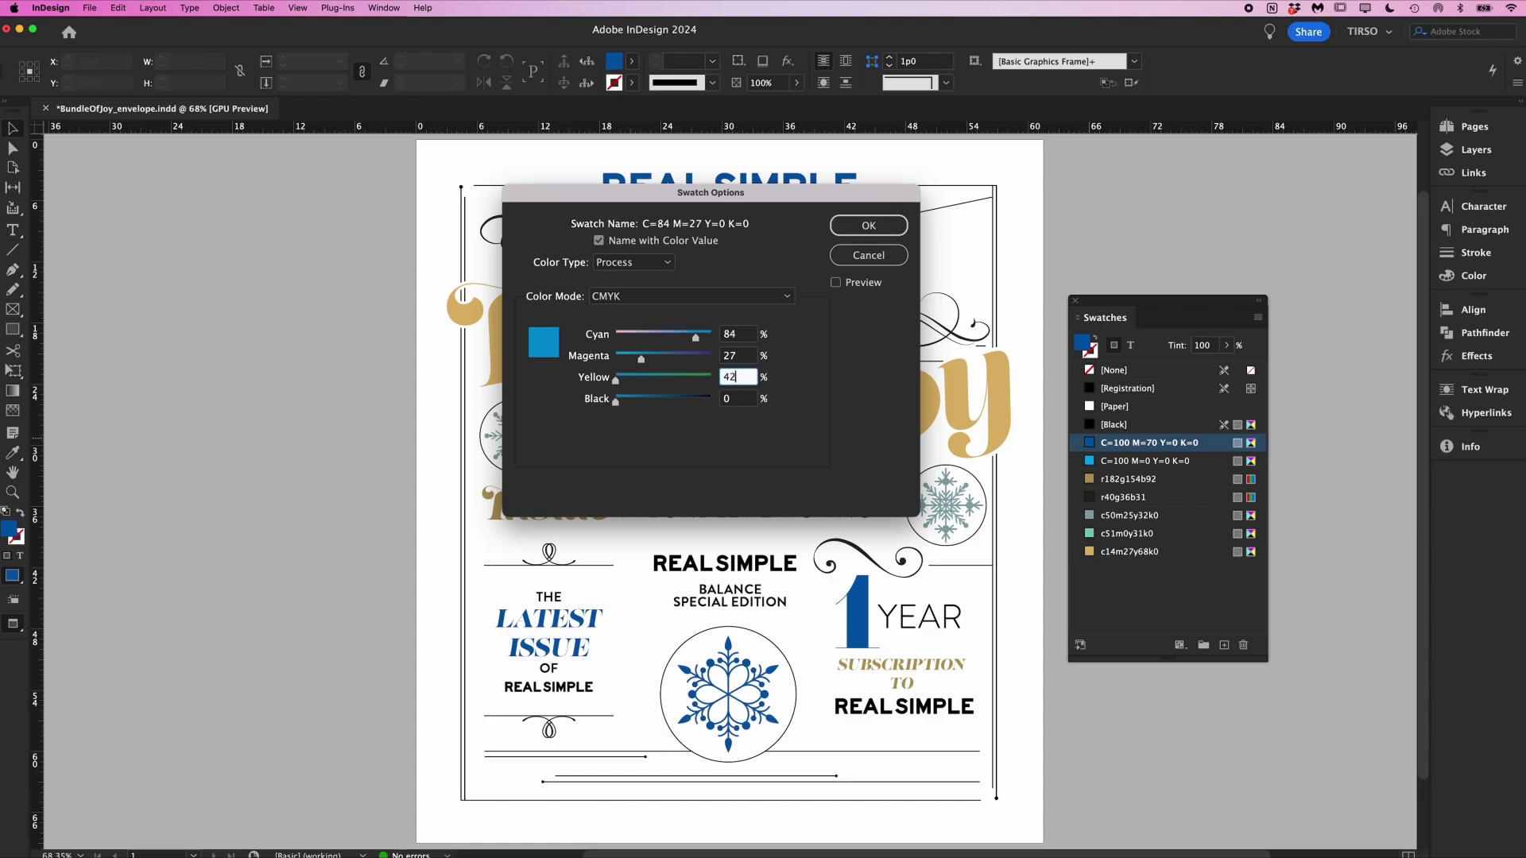
key("Tab")
type("3")
left_click(887, 231)
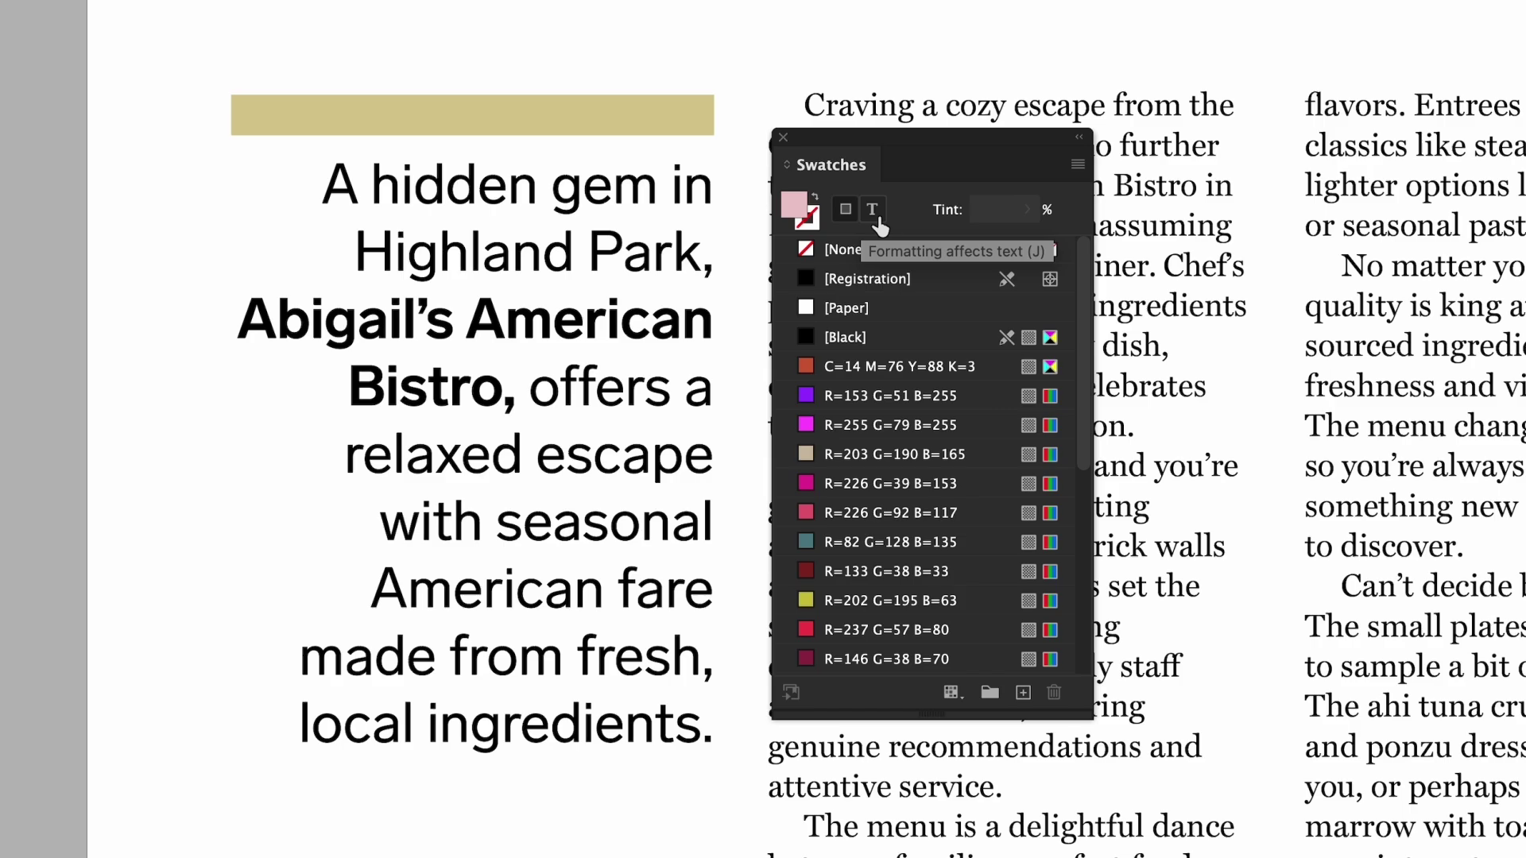
Colour the restaurant name, then the whole headline frame's text, with the R=226 G=92 B=117 swatch.
double_click(534, 365)
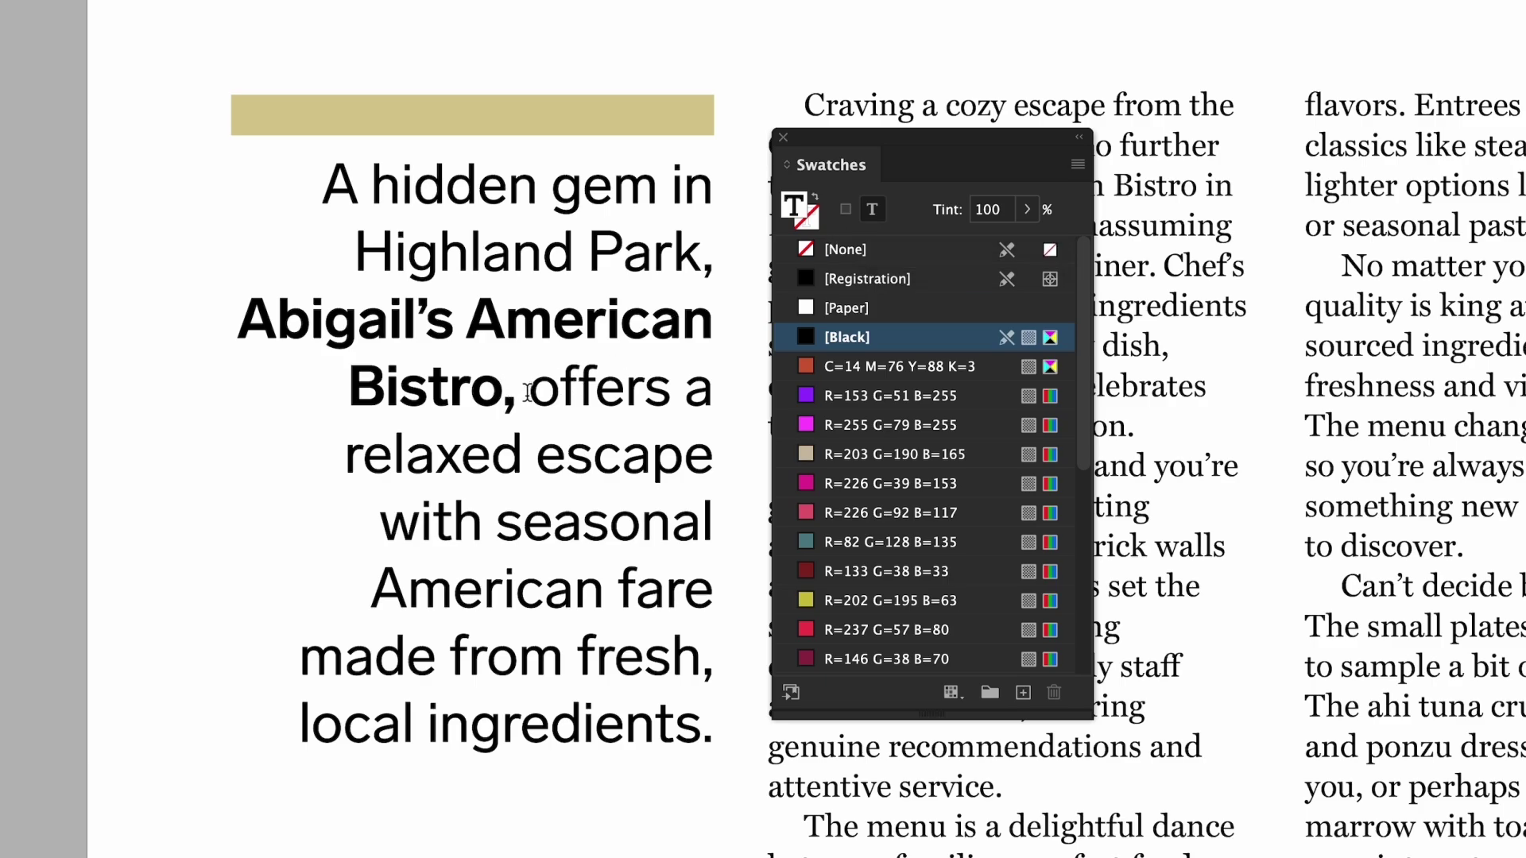
left_click(226, 324, "shift")
left_click(867, 515)
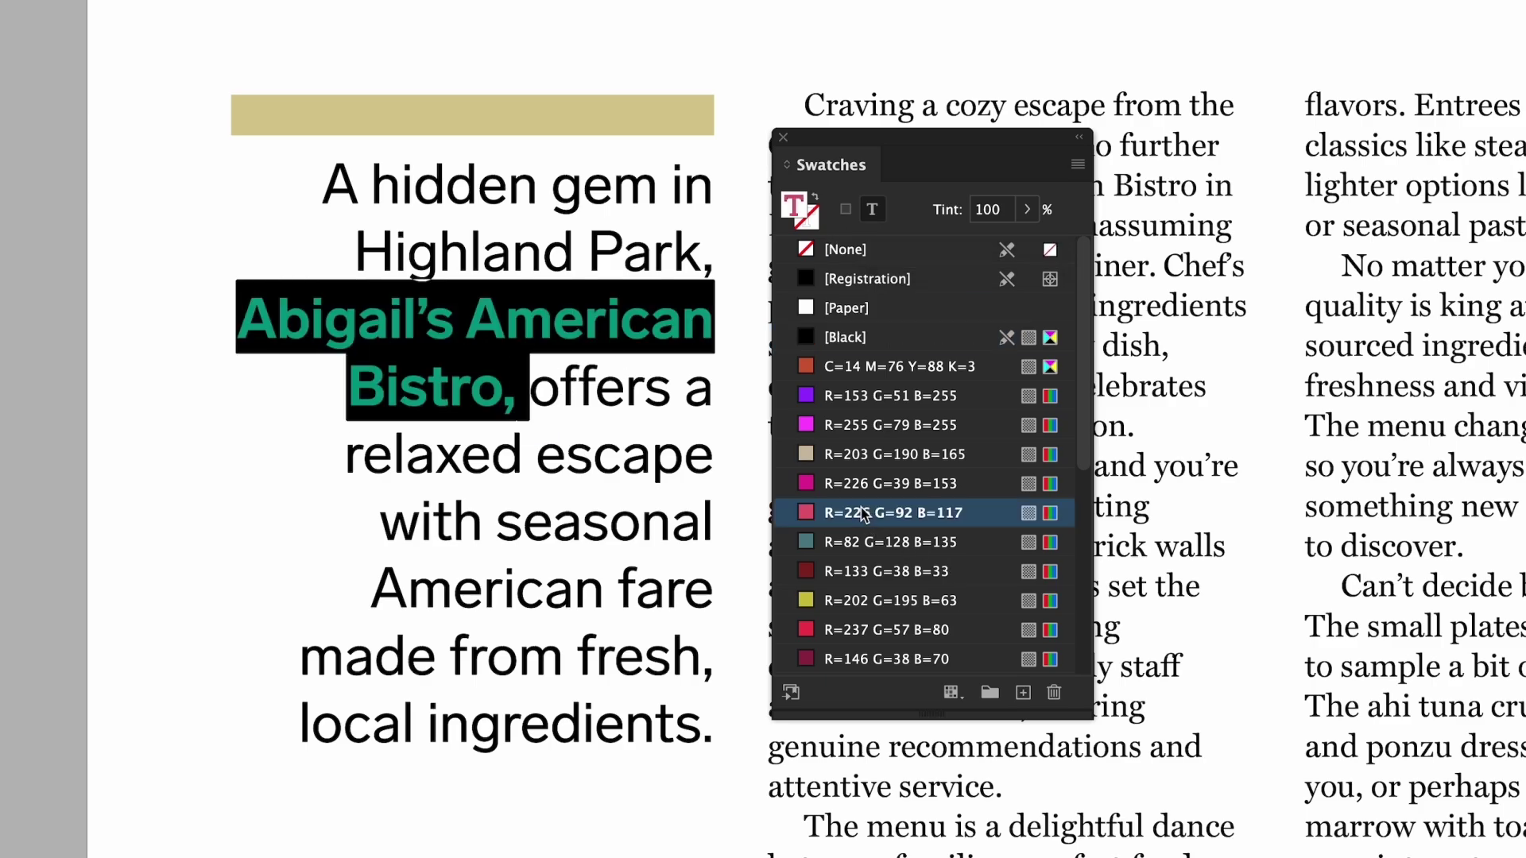
key("Escape")
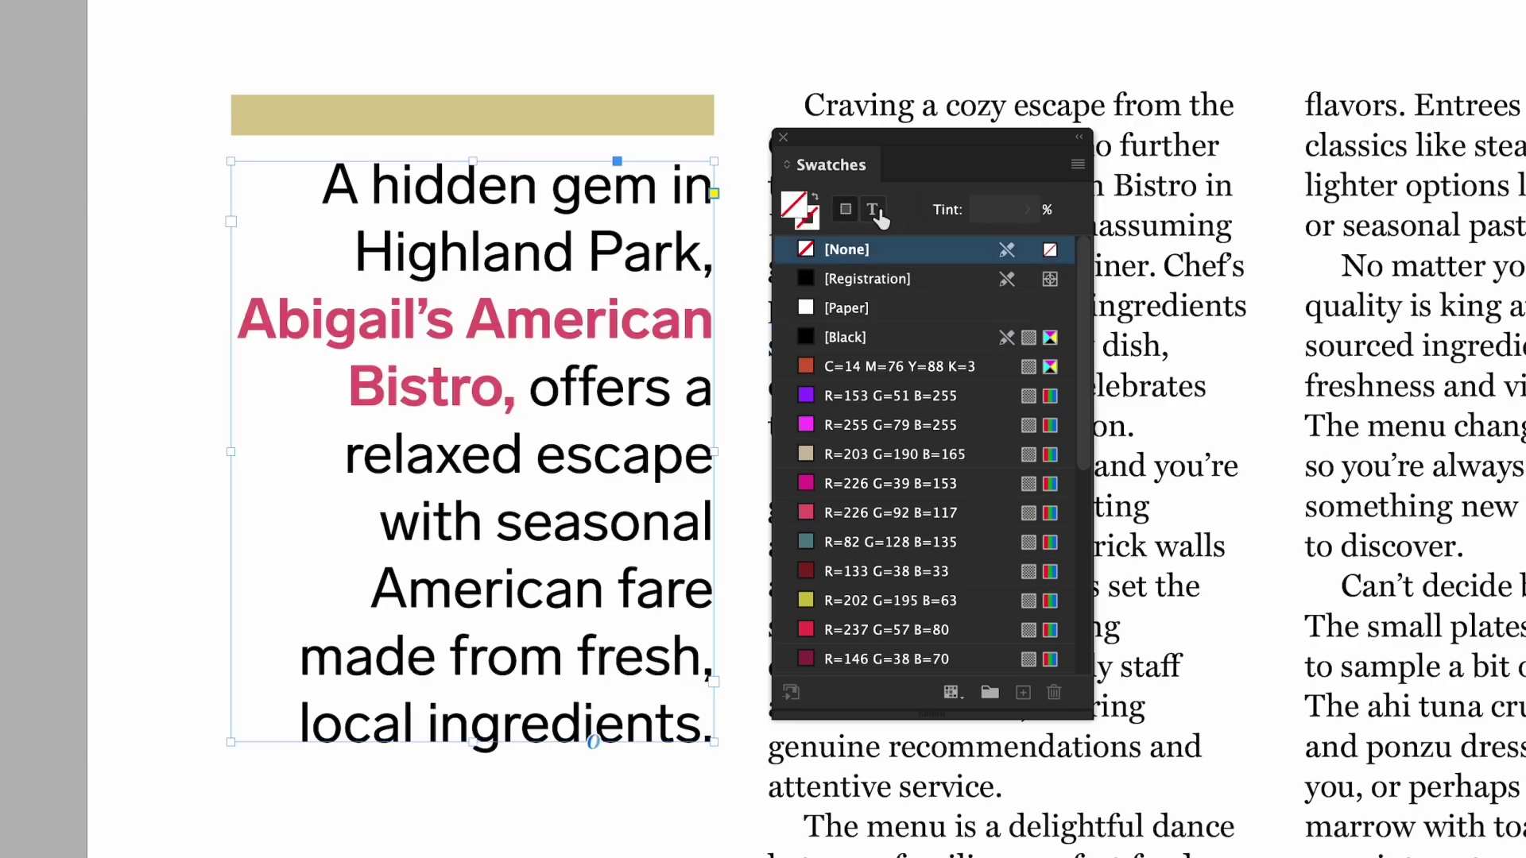
left_click(883, 515)
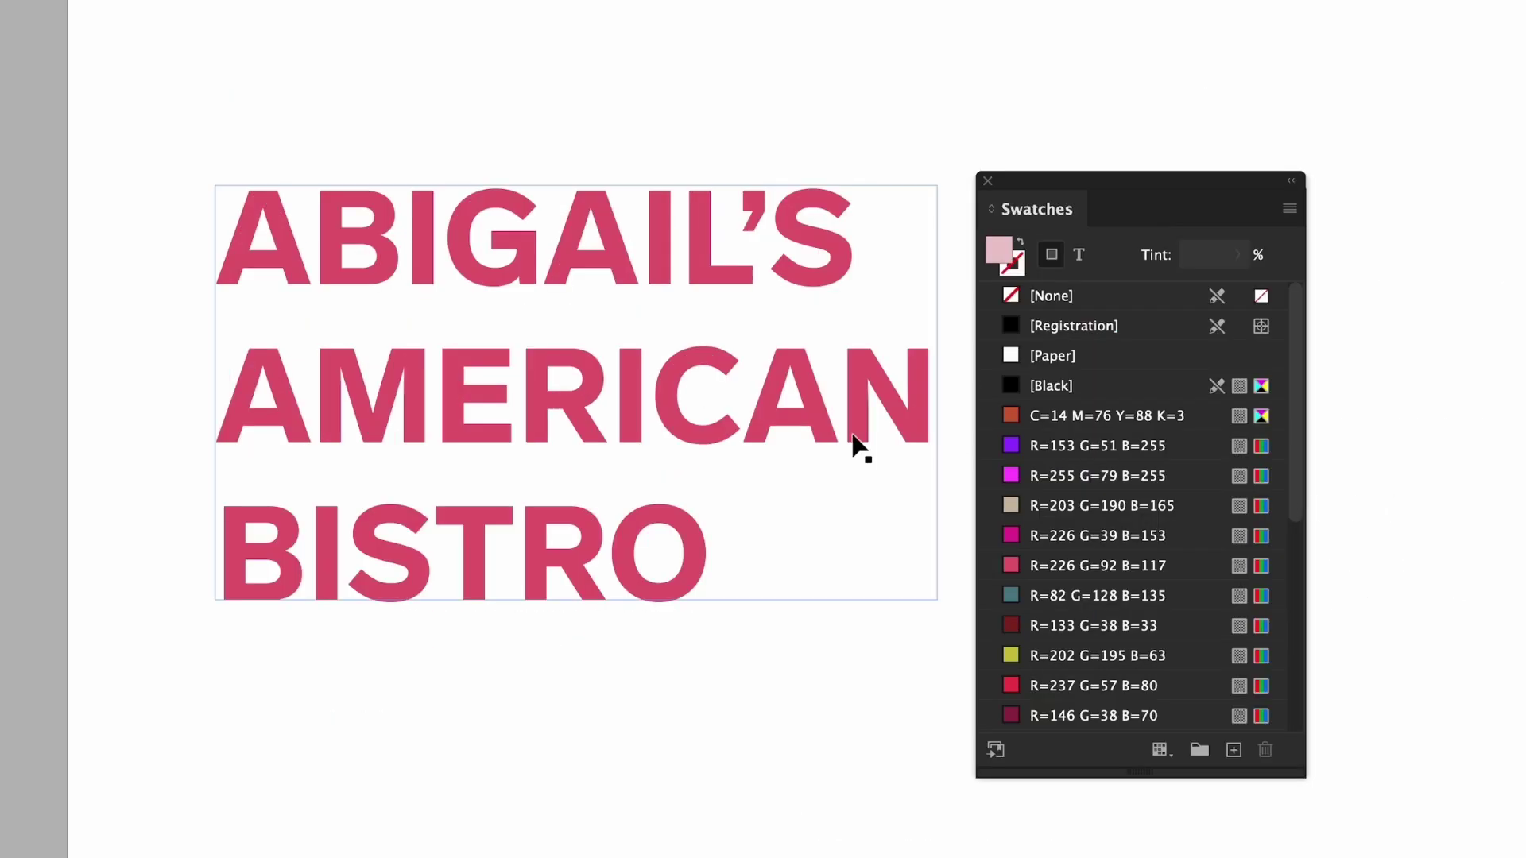
Give the ABIGAIL'S AMERICAN BISTRO title letters a beige fill and a black outline.
left_click(859, 443)
left_click(1079, 255)
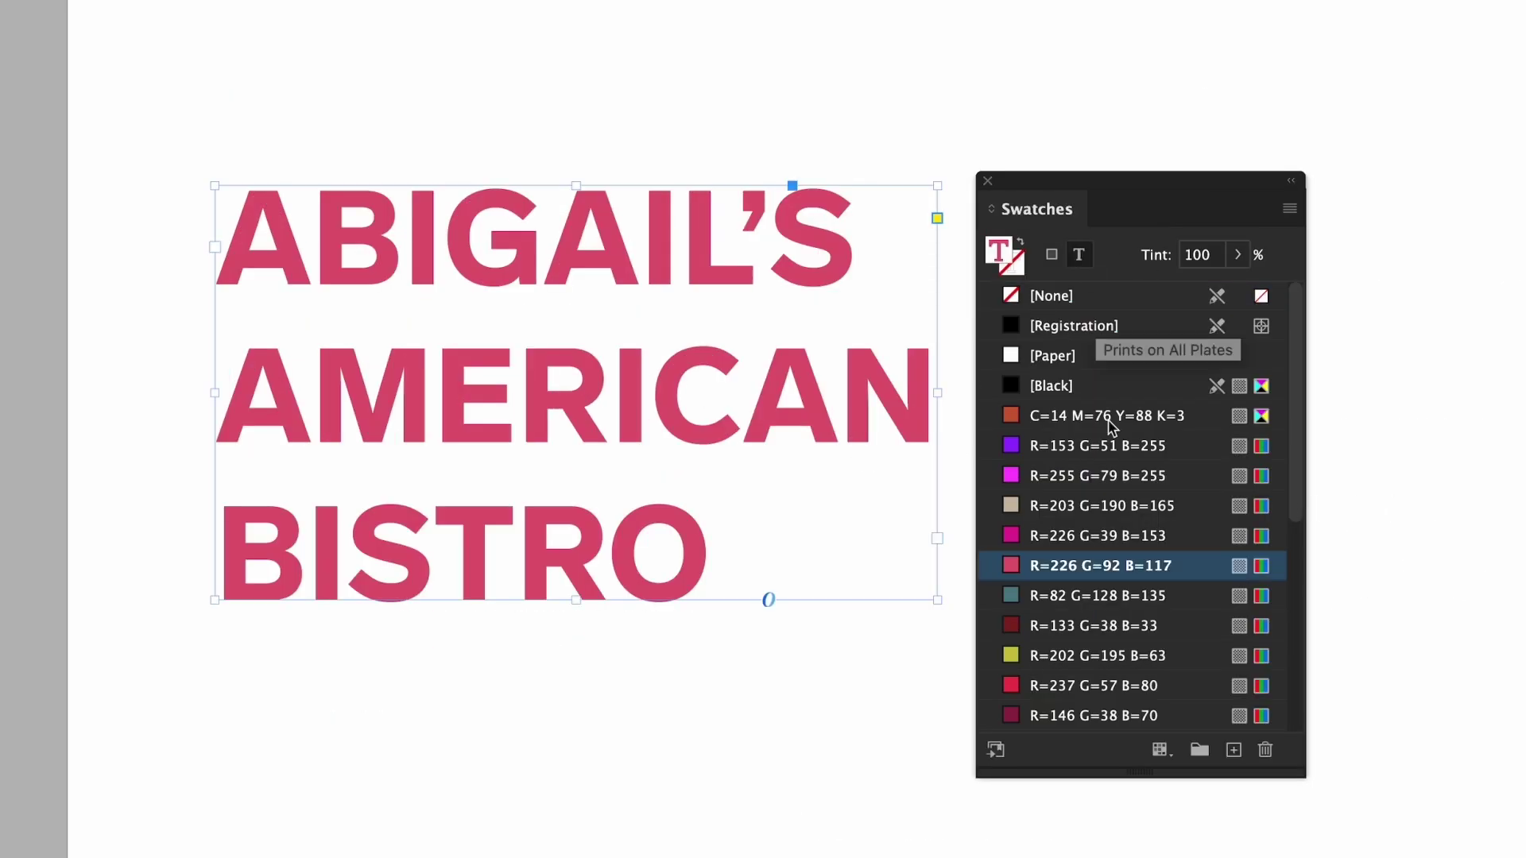
left_click(1068, 509)
left_click(1017, 265)
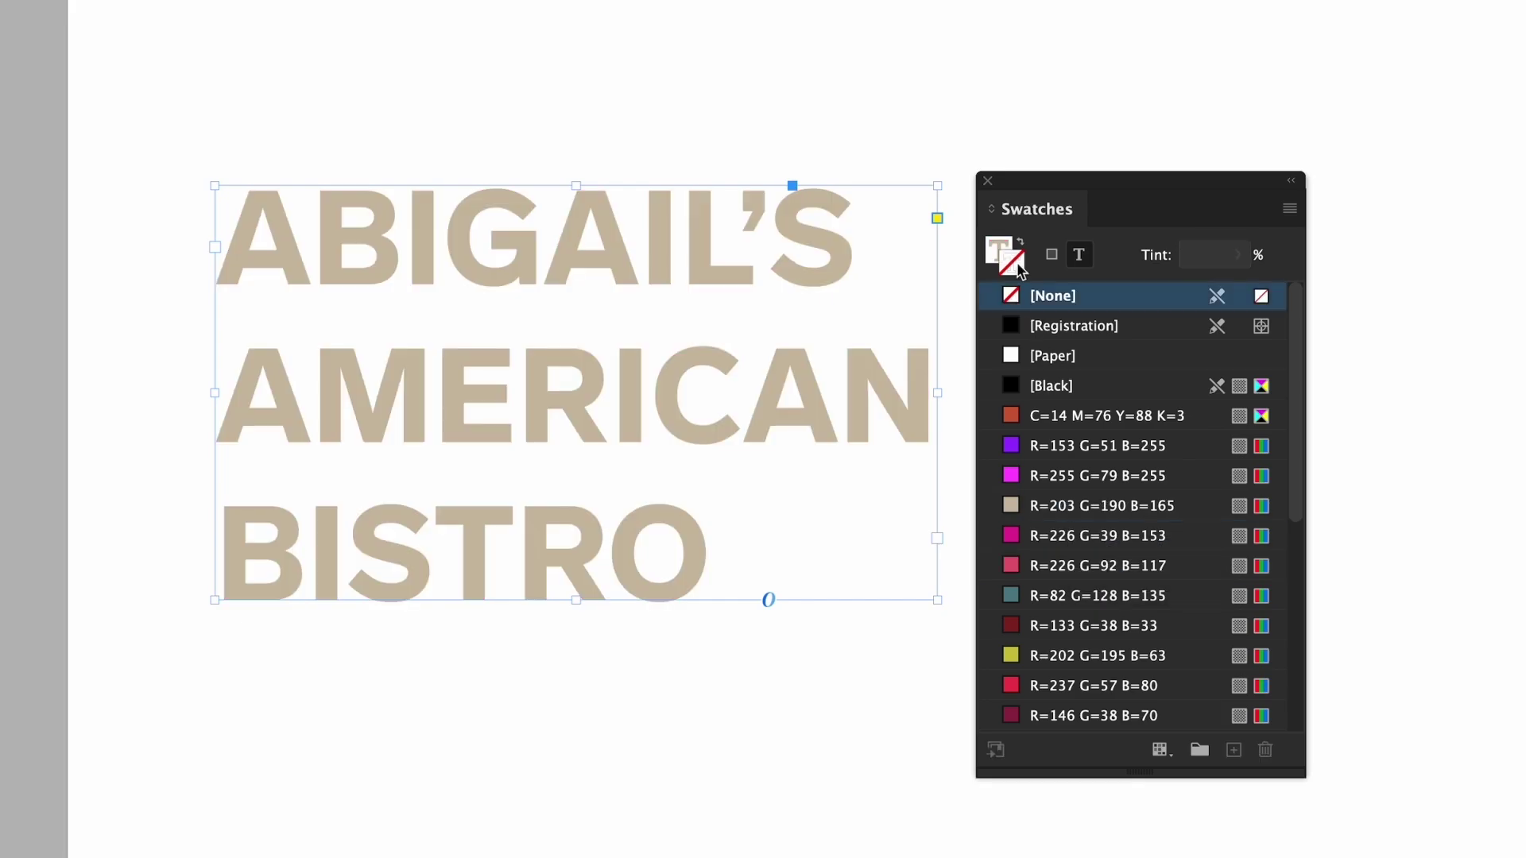
left_click(1034, 385)
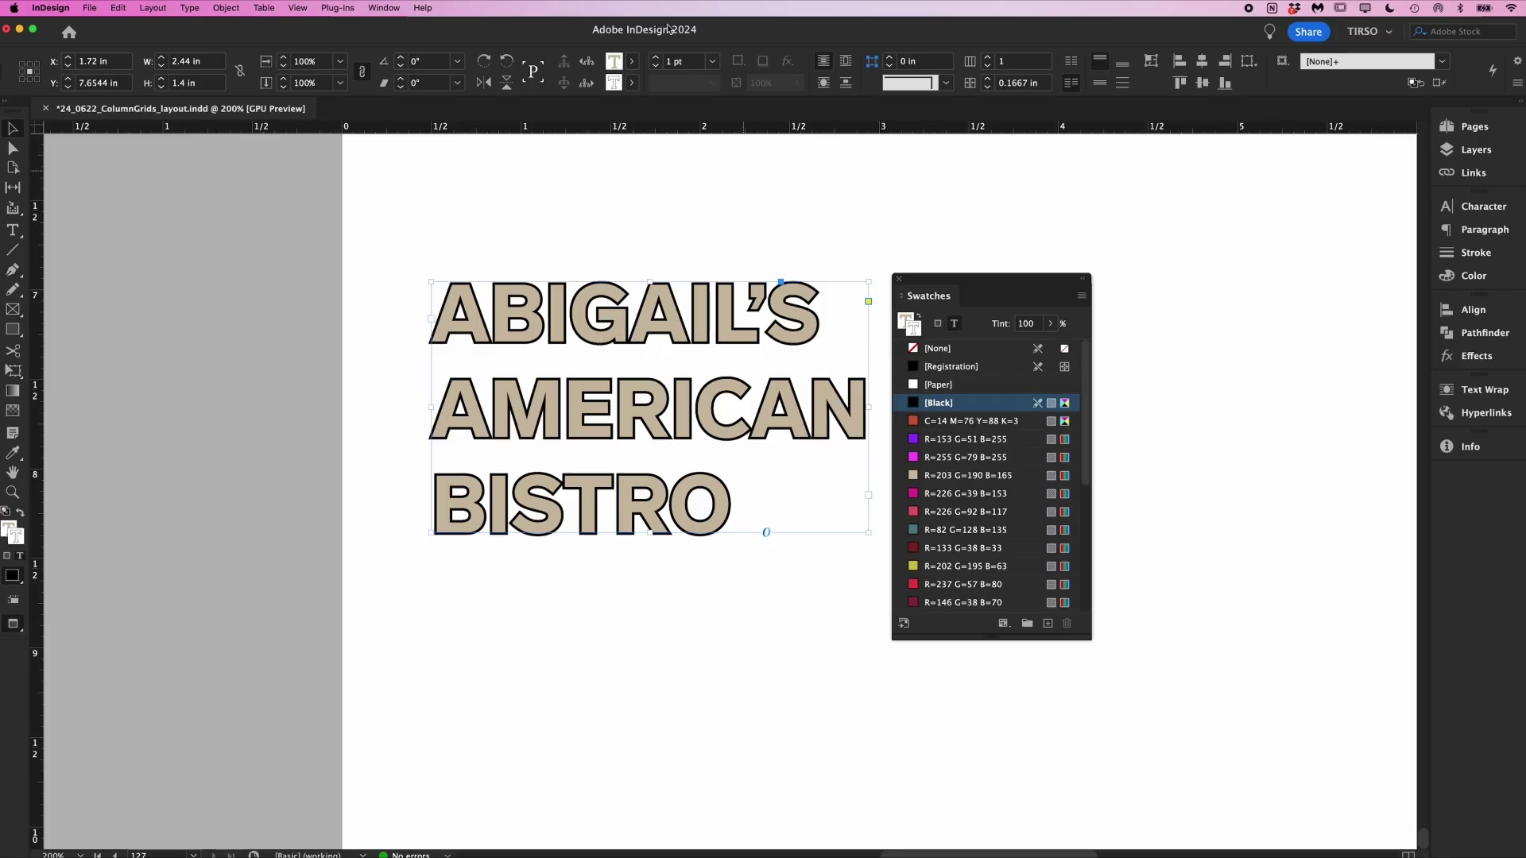
Thin the title's outline stroke to 0.35 pt, then view the Stroke panel's weight presets.
left_click(712, 61)
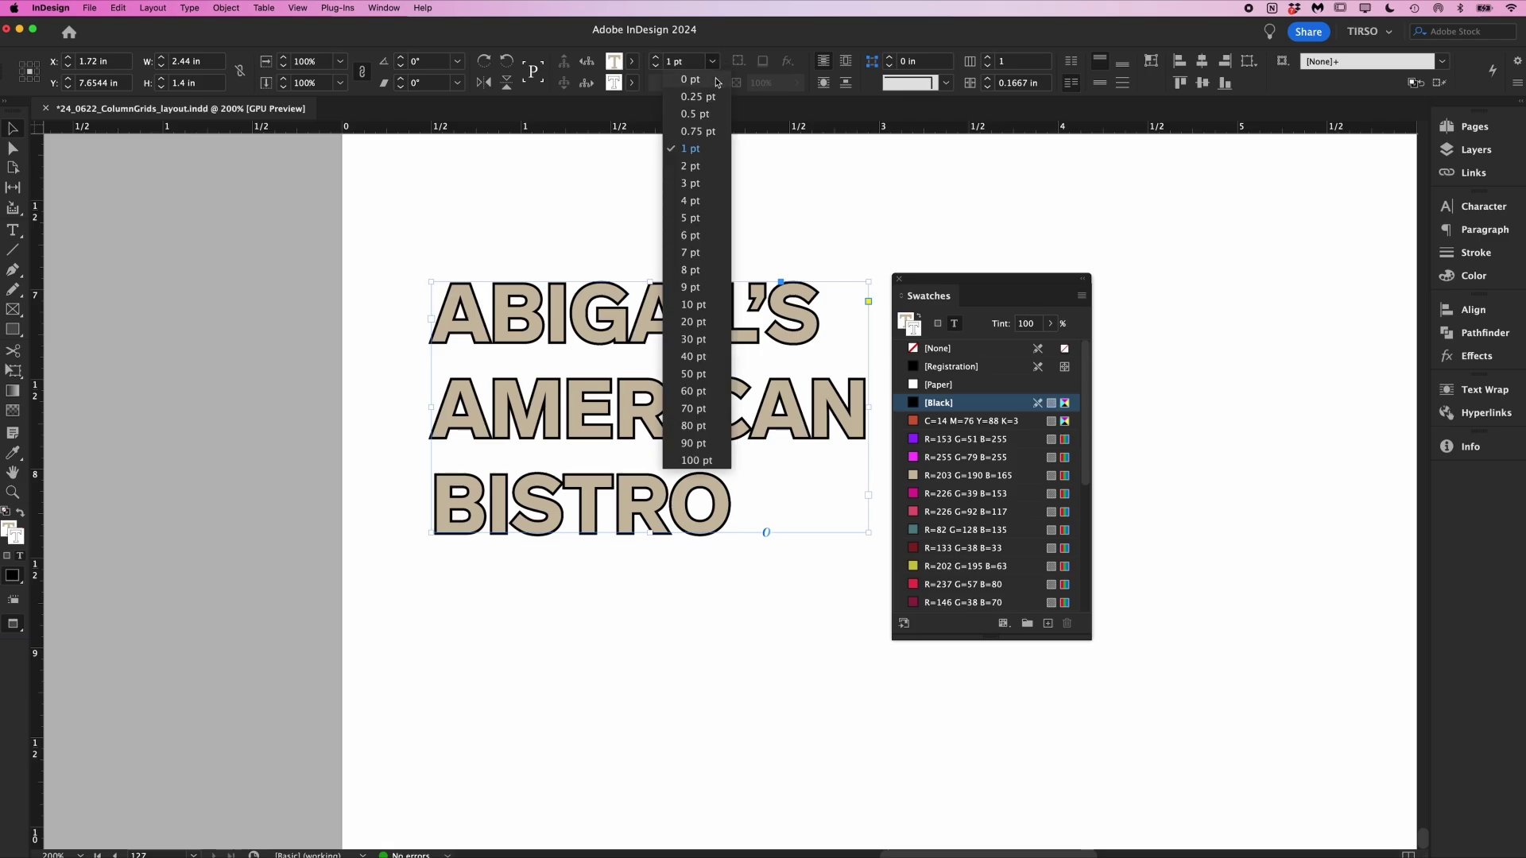
left_click(709, 149)
type("0.35")
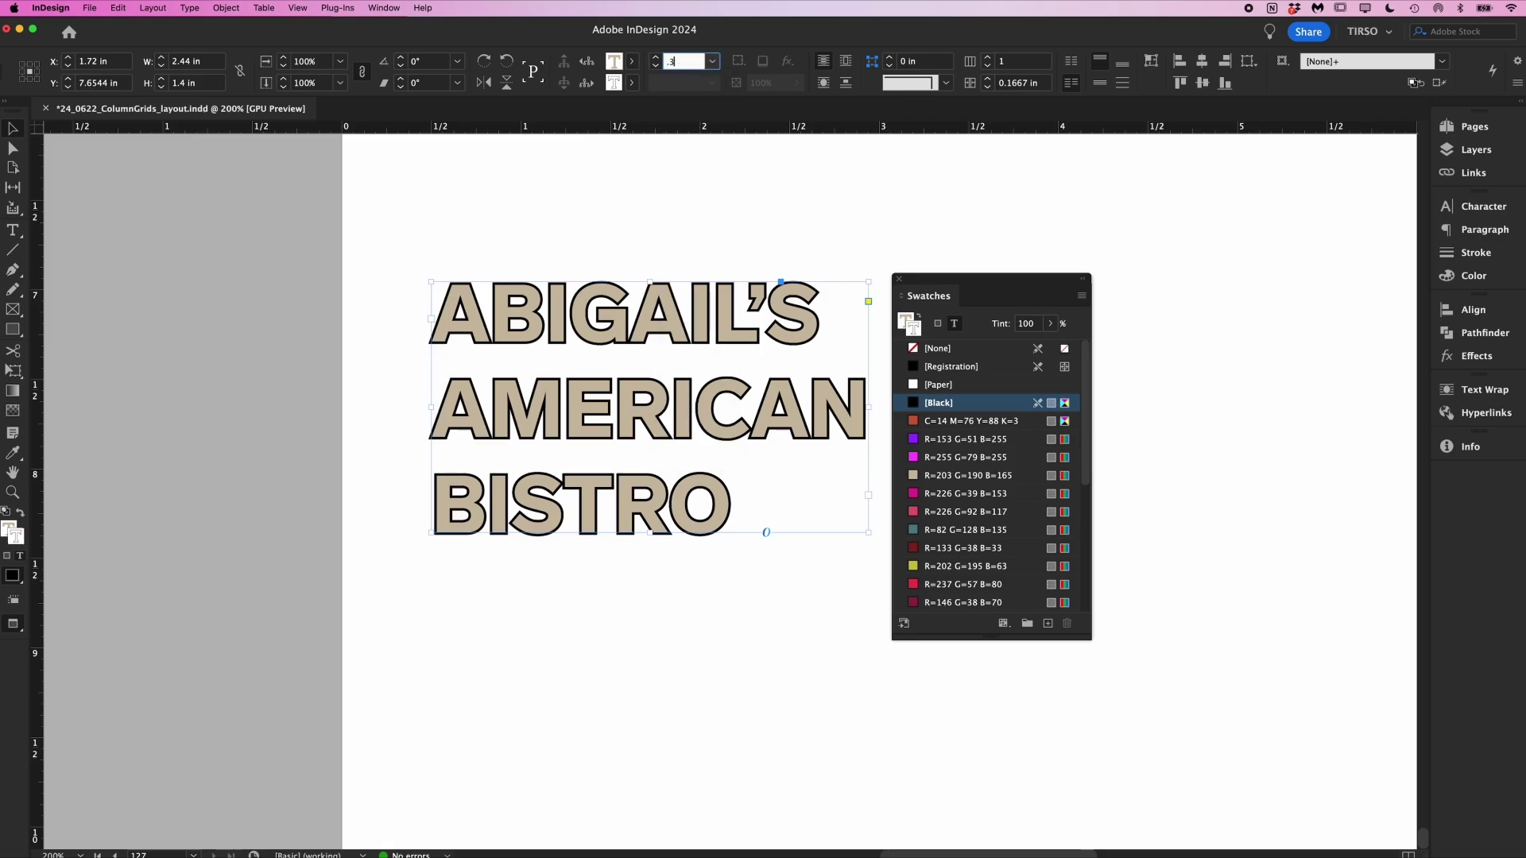
key("Return")
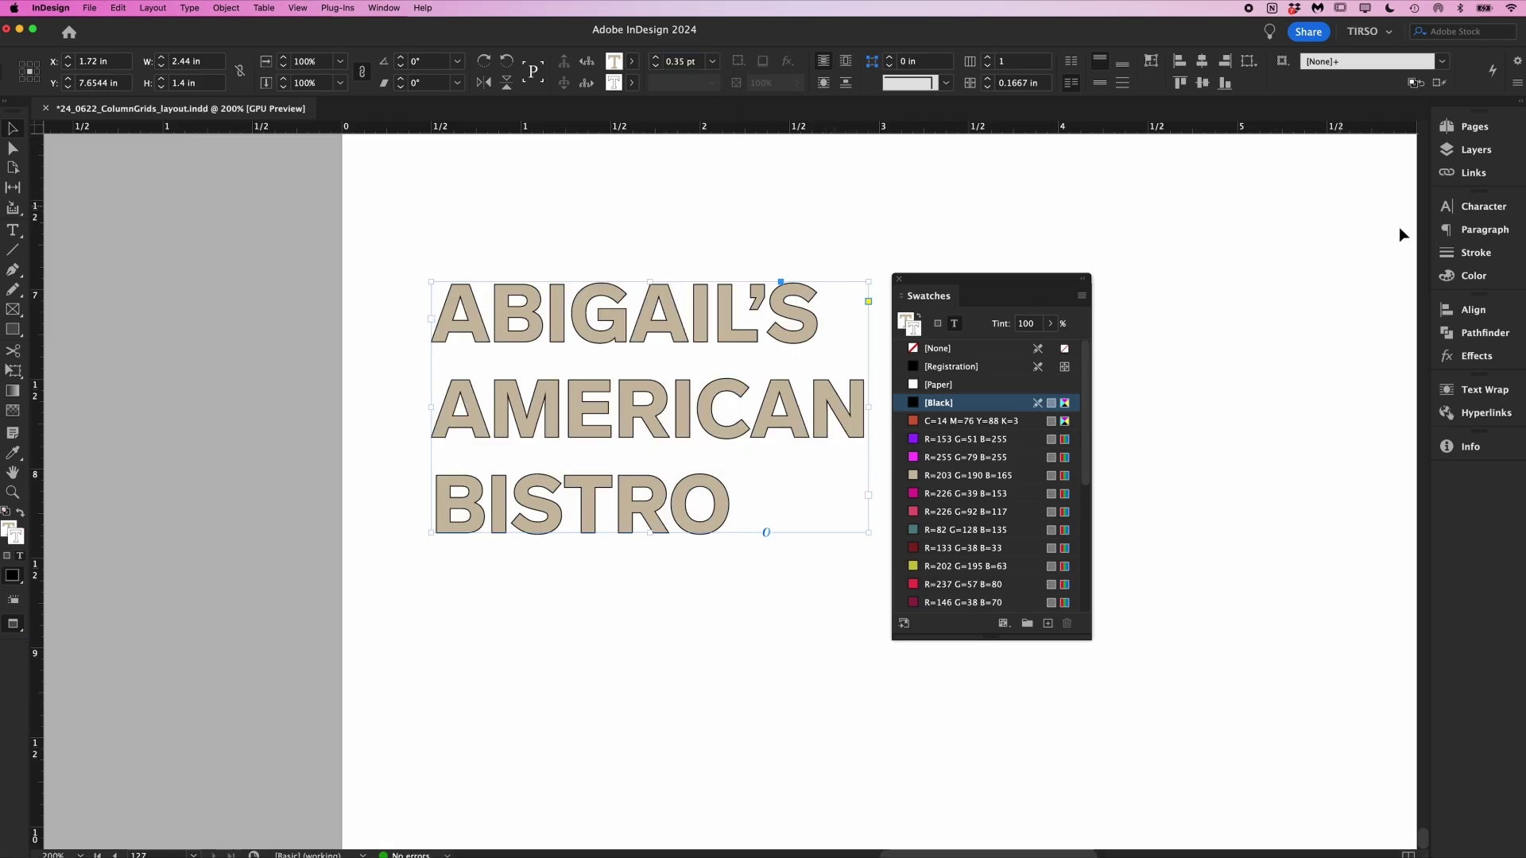
left_click(1476, 252)
left_click(1272, 120)
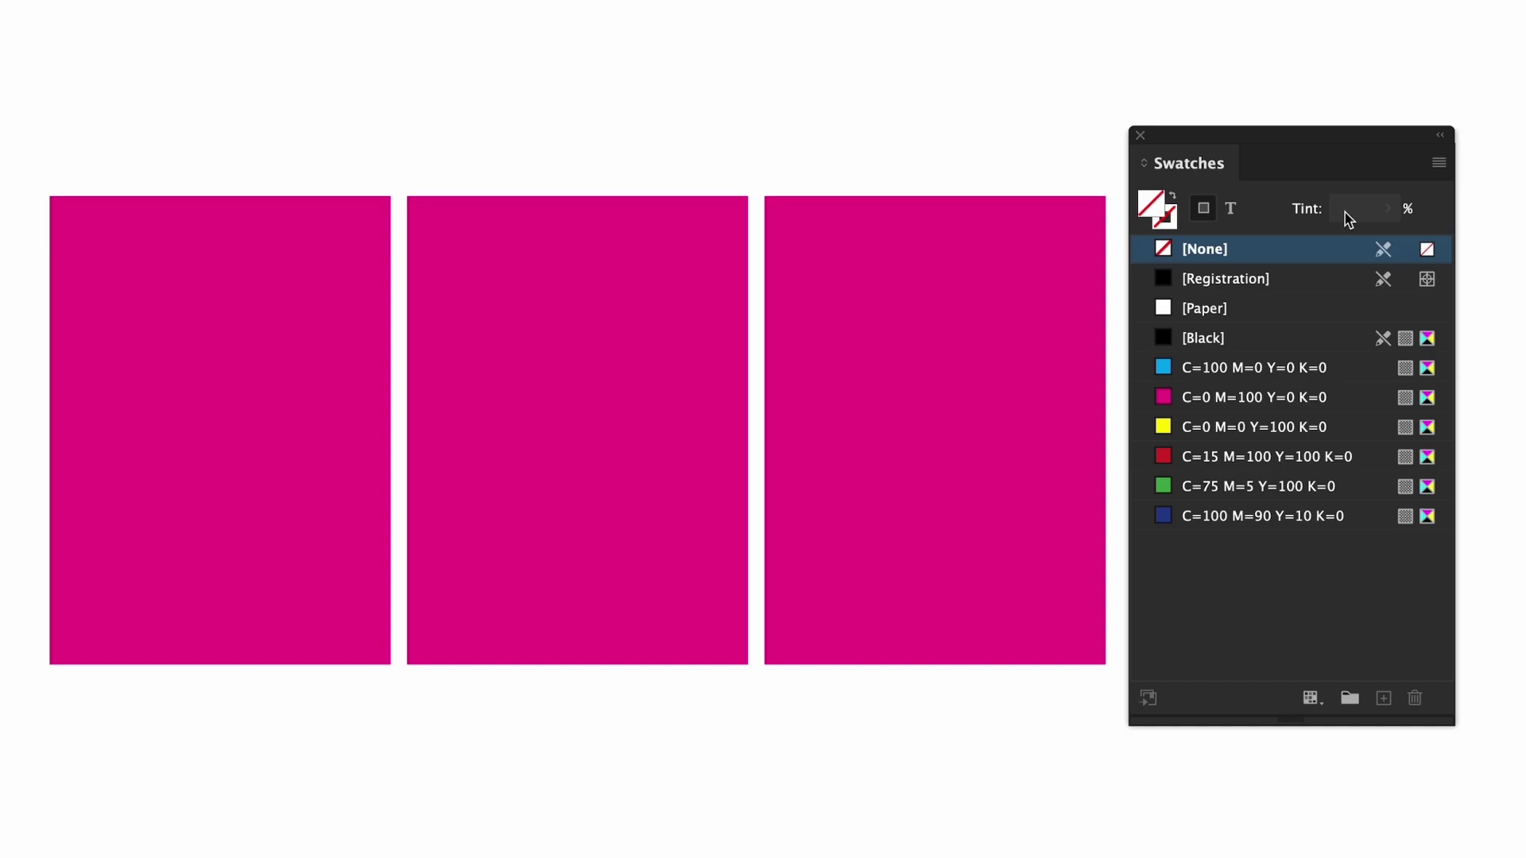
Tint the middle magenta rectangle to 50% and save that tint as a swatch.
left_click(591, 329)
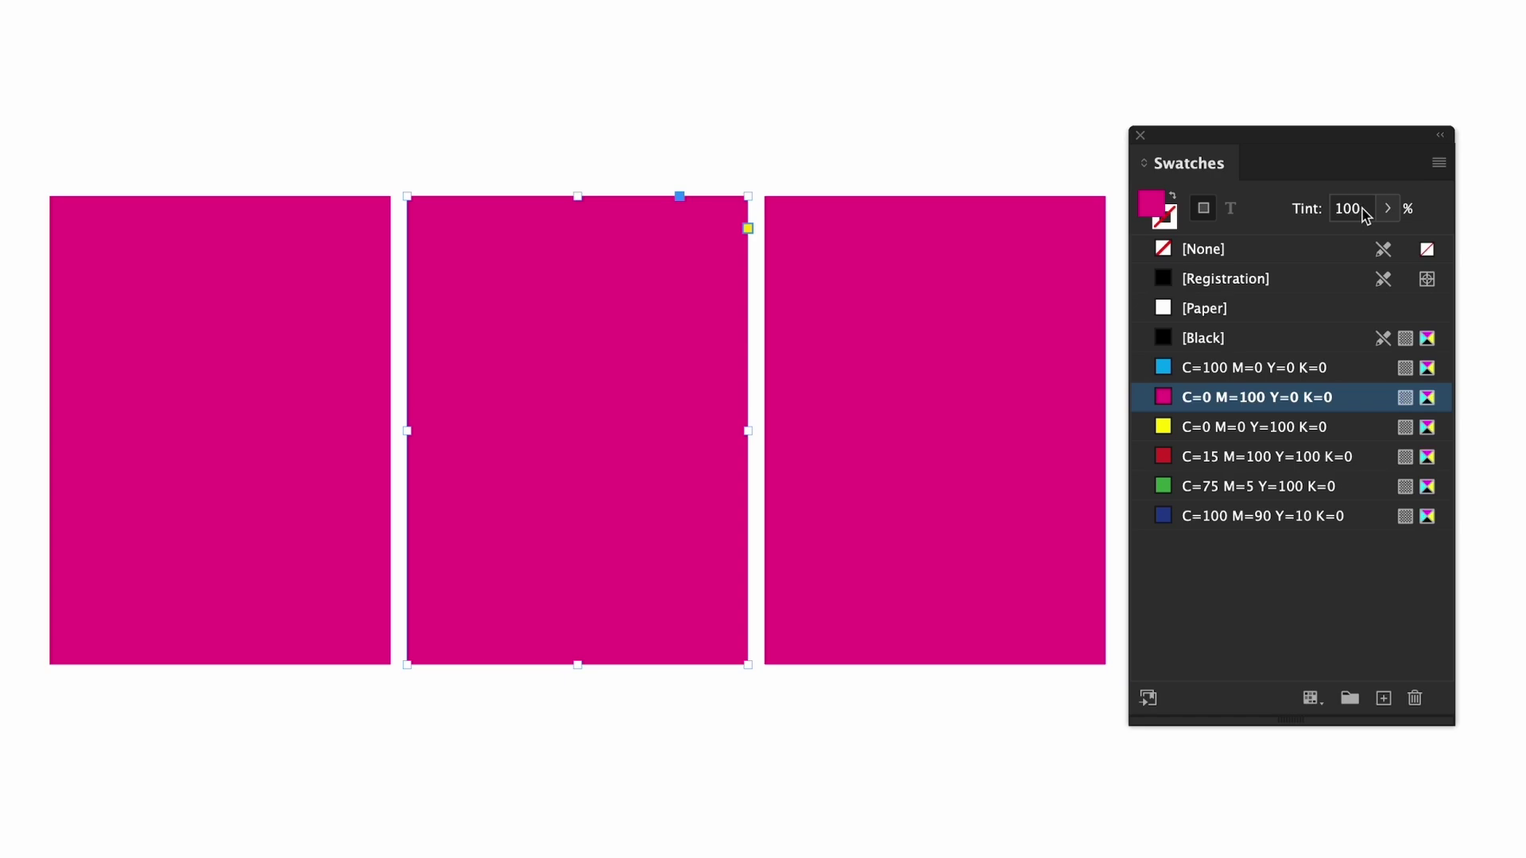
left_click(1296, 212)
type("50")
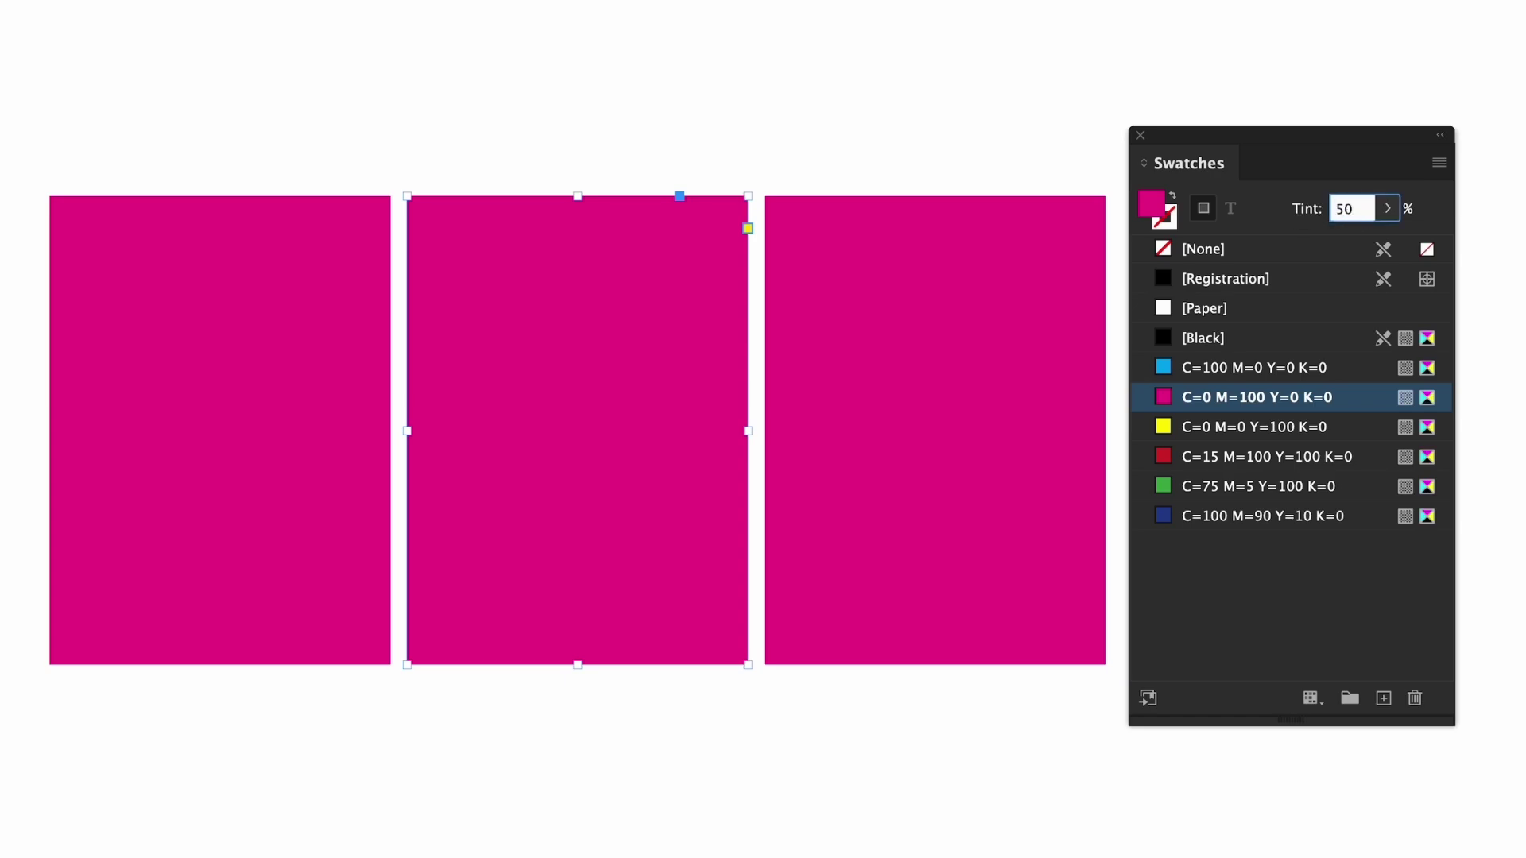
key("Return")
left_click_drag(1159, 211, 1185, 389)
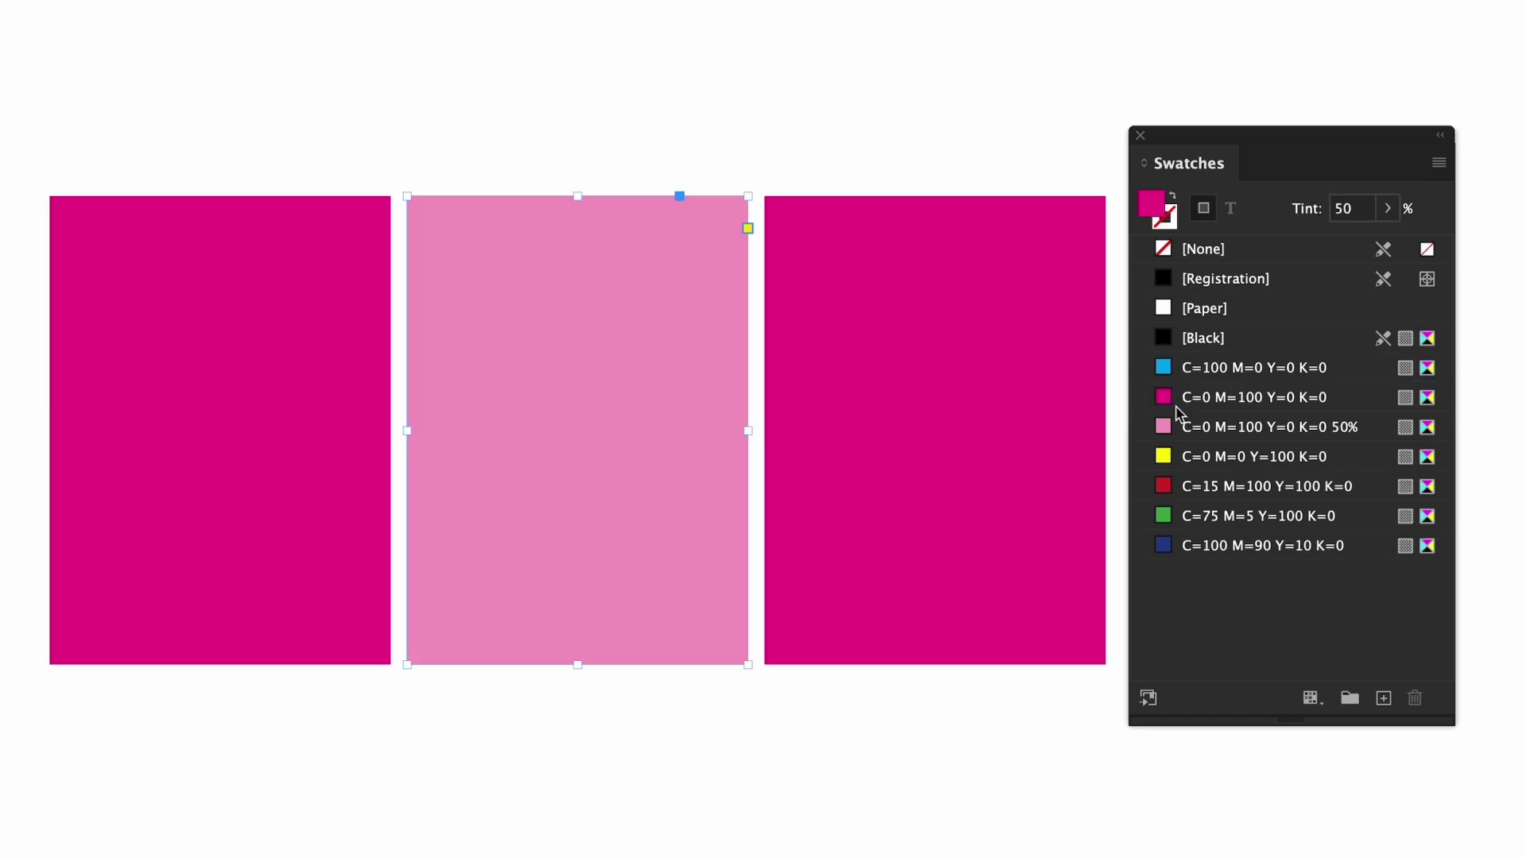
Tint the right magenta rectangle to 20% and save that tint as a swatch.
left_click(1019, 405)
left_click(1296, 212)
type("20")
key("Return")
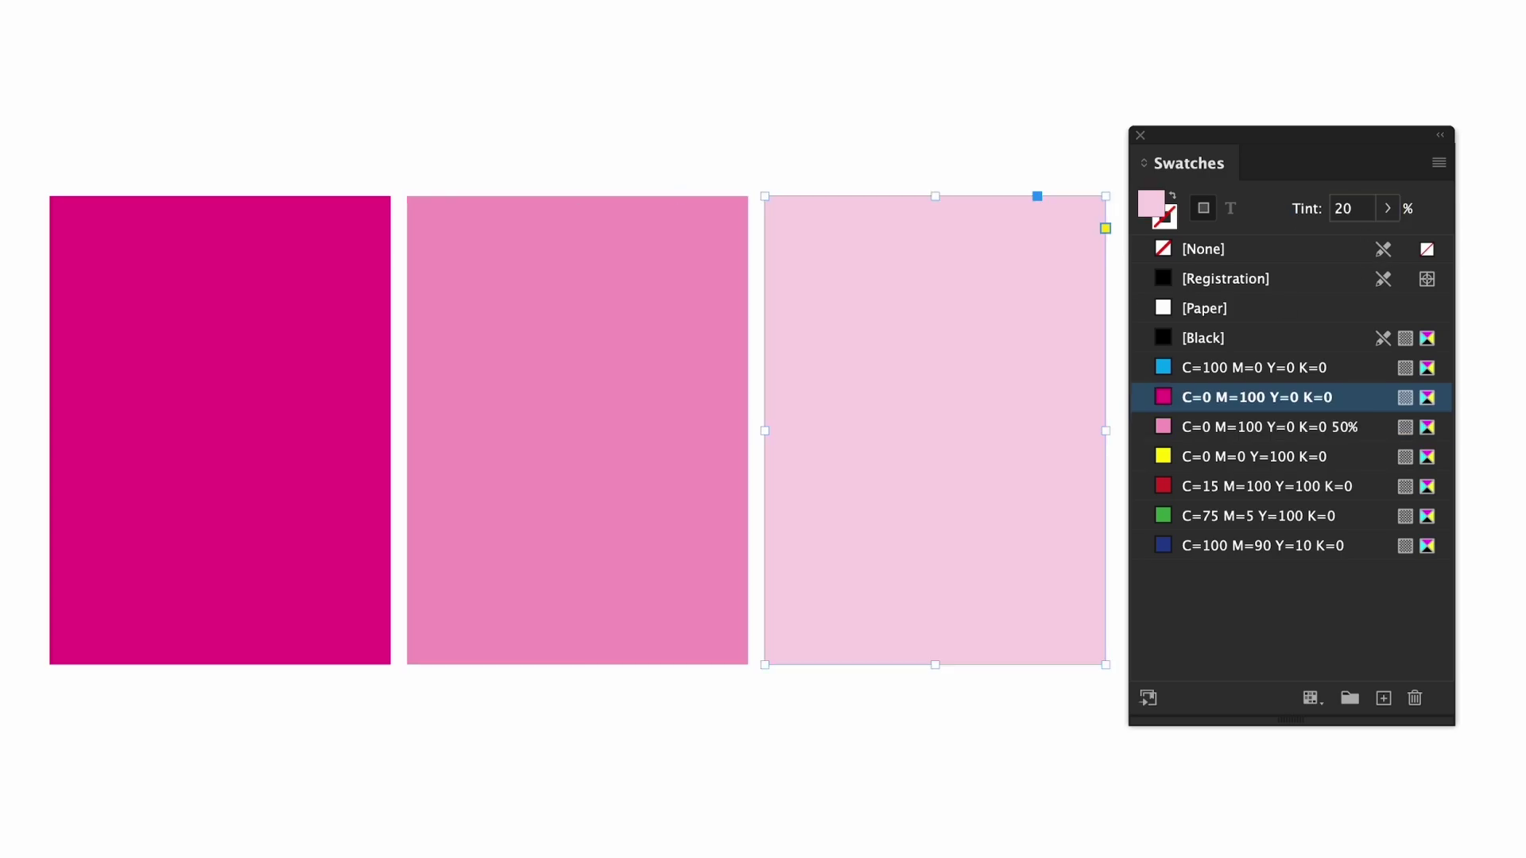
left_click_drag(1152, 205, 1165, 452)
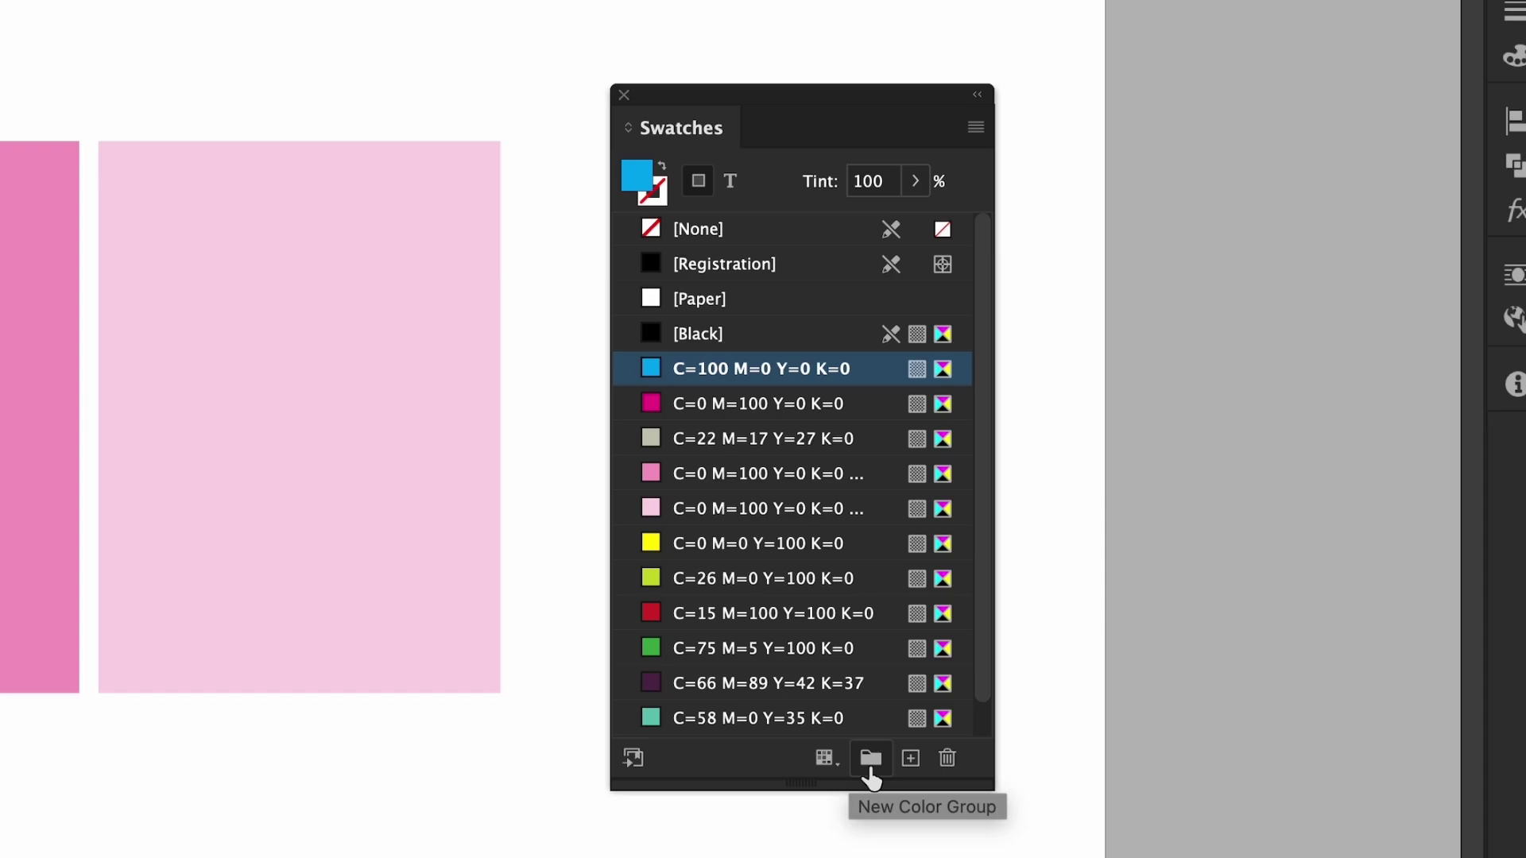
Remove the cyan swatch, then select all unused swatches, including C=26 M=0 Y=100 K=0, and delete them.
left_click(949, 759)
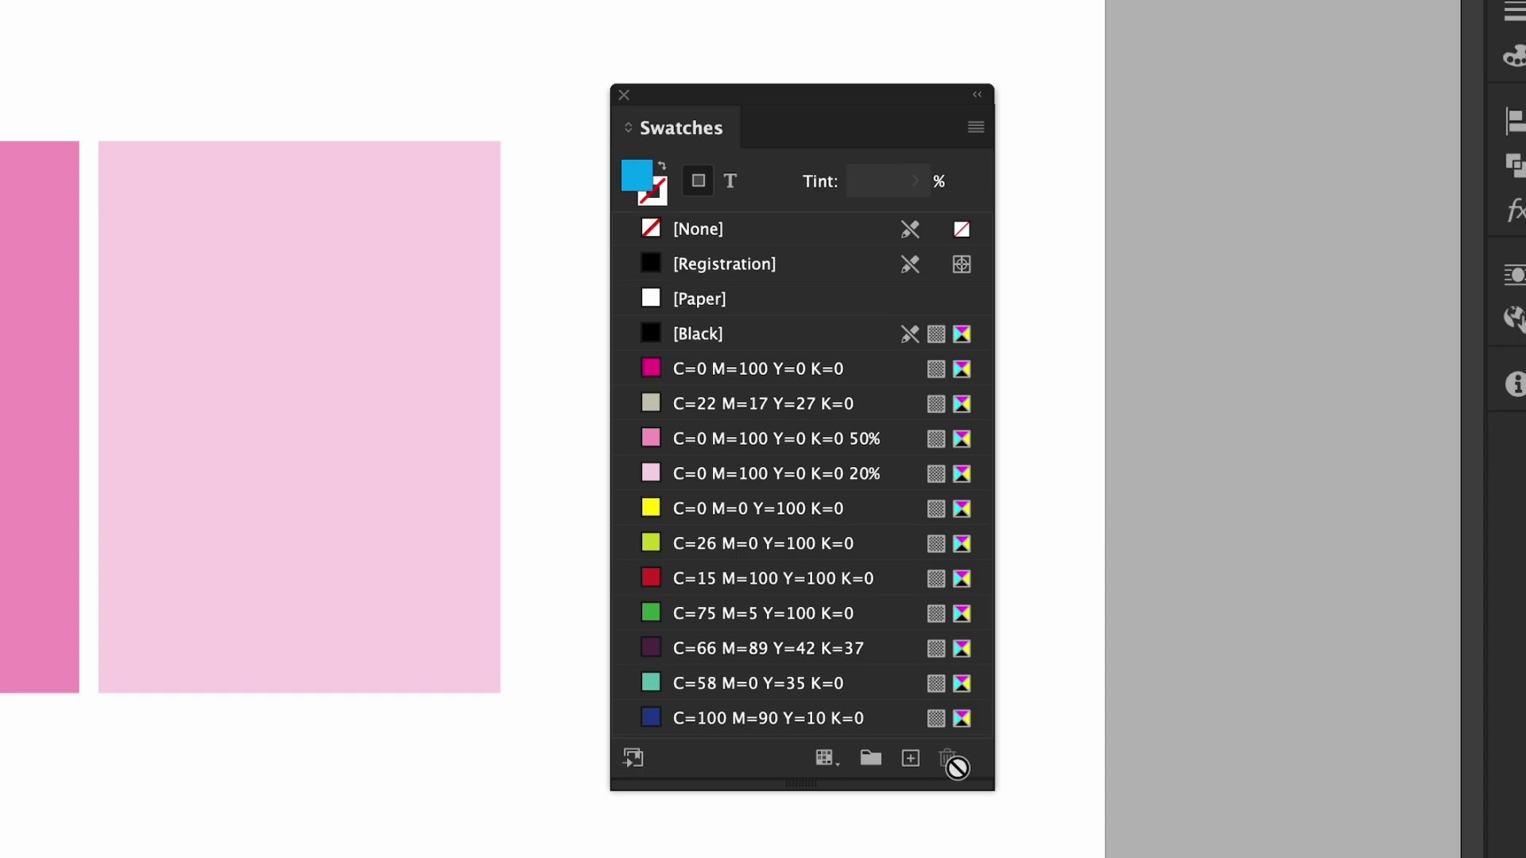
left_click(746, 548)
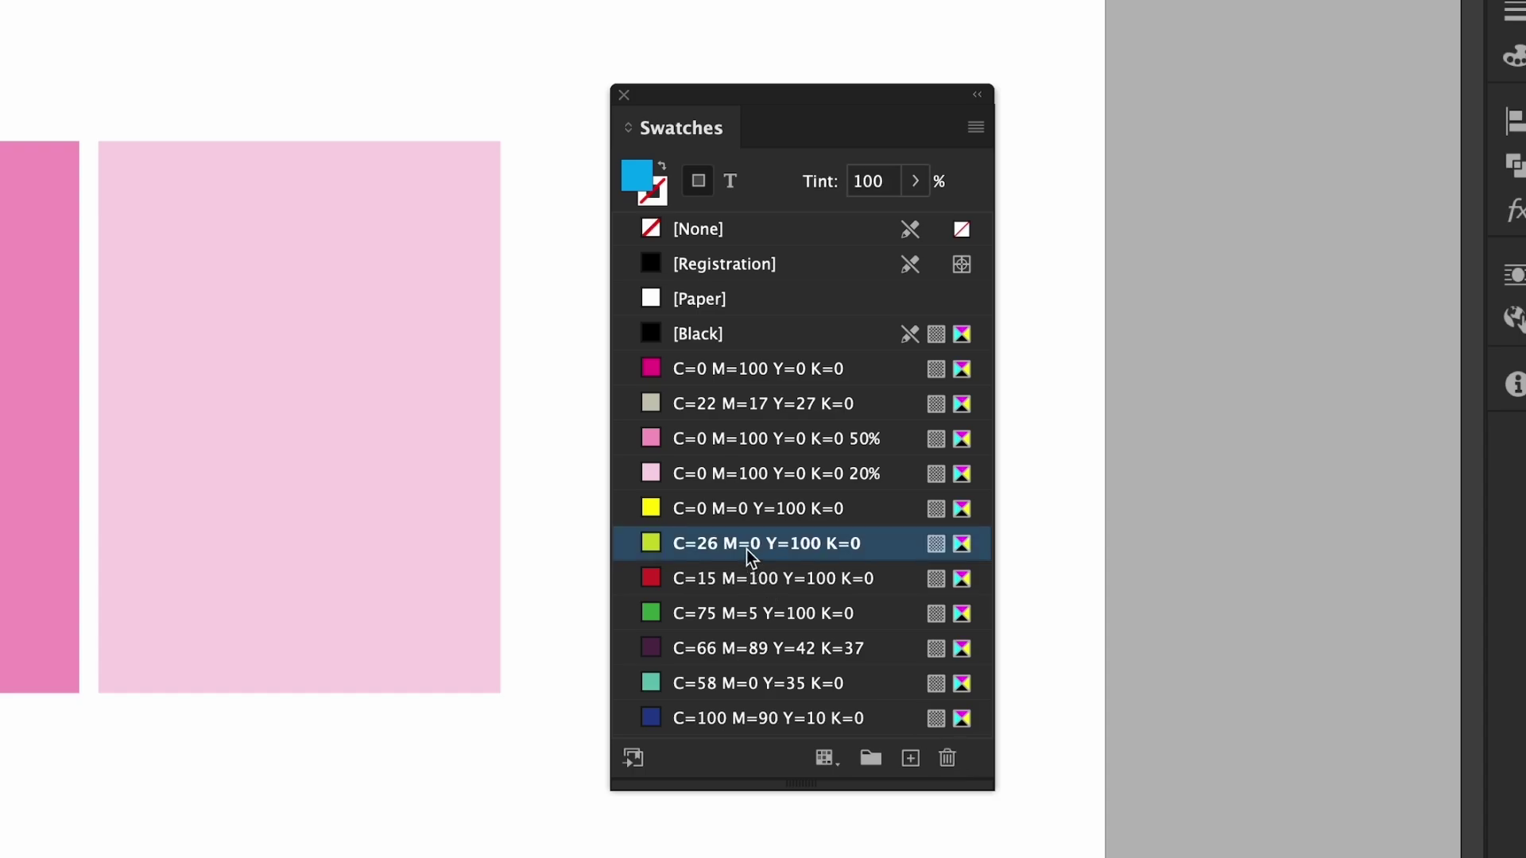
right_click(745, 550)
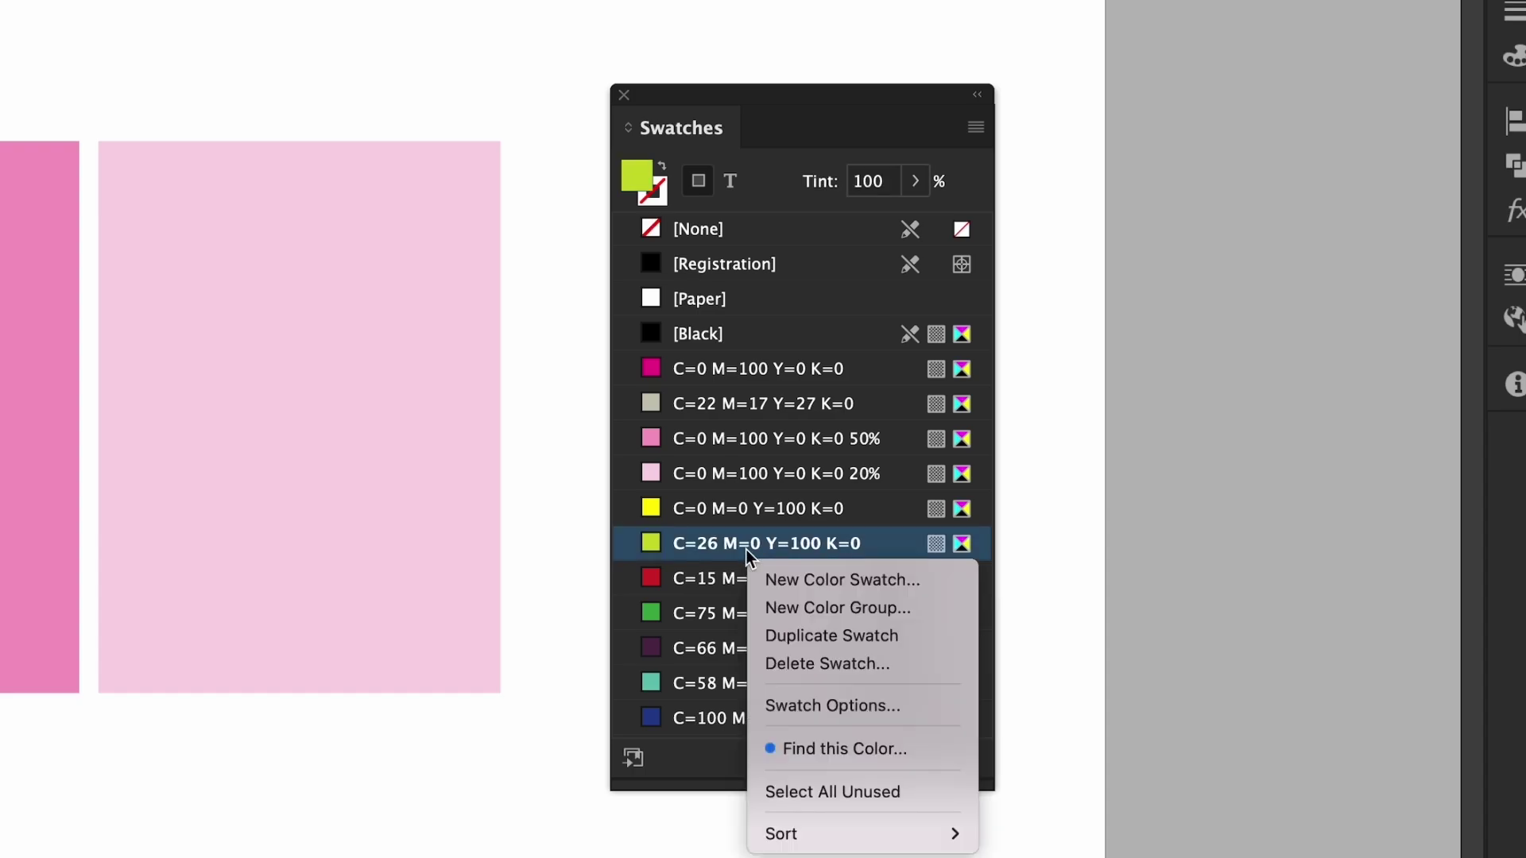
left_click(789, 792)
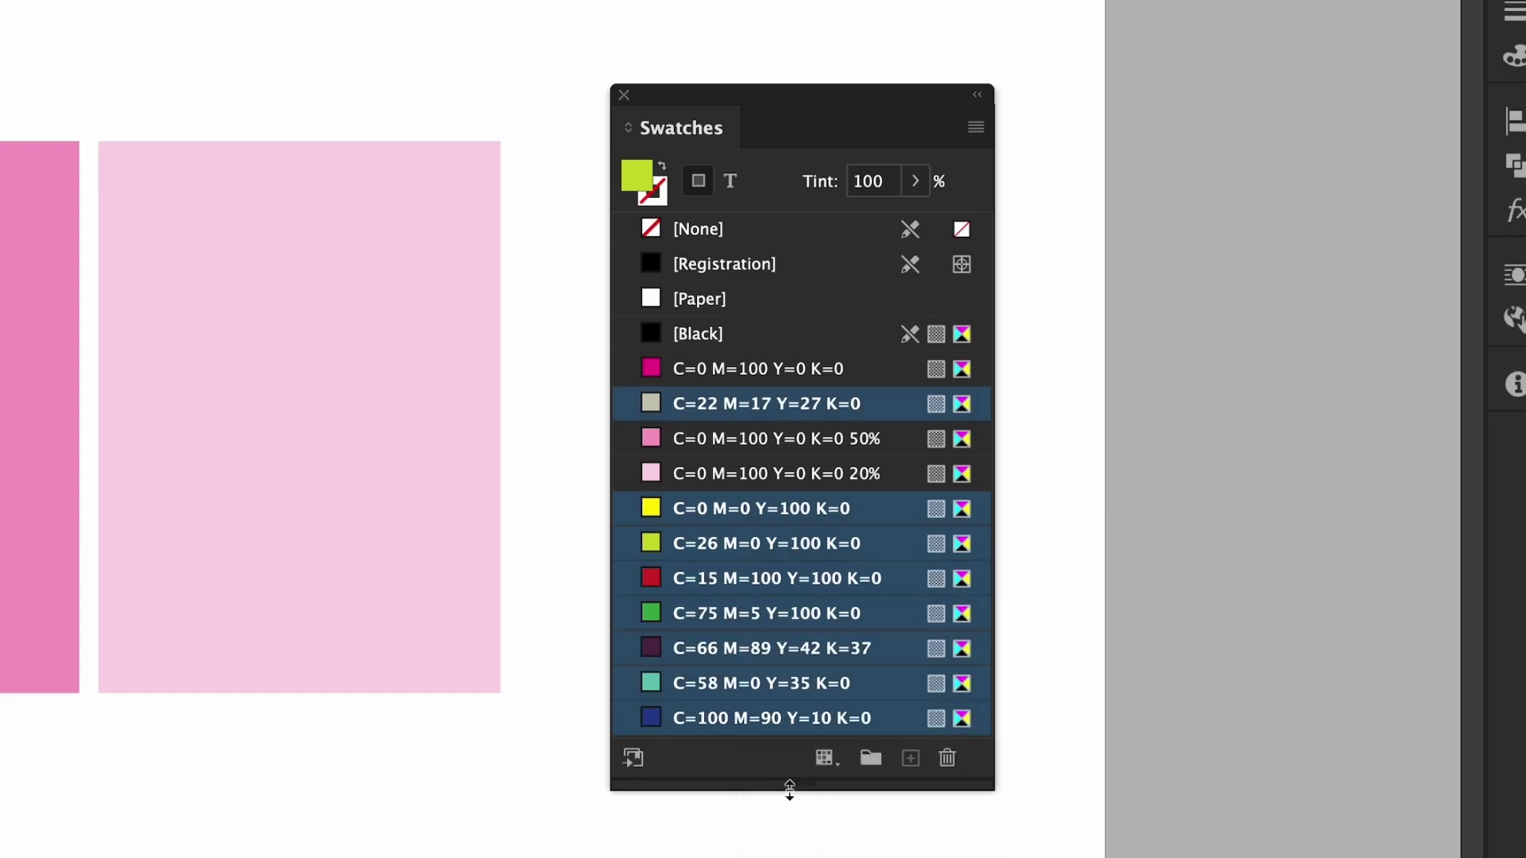
left_click(946, 758)
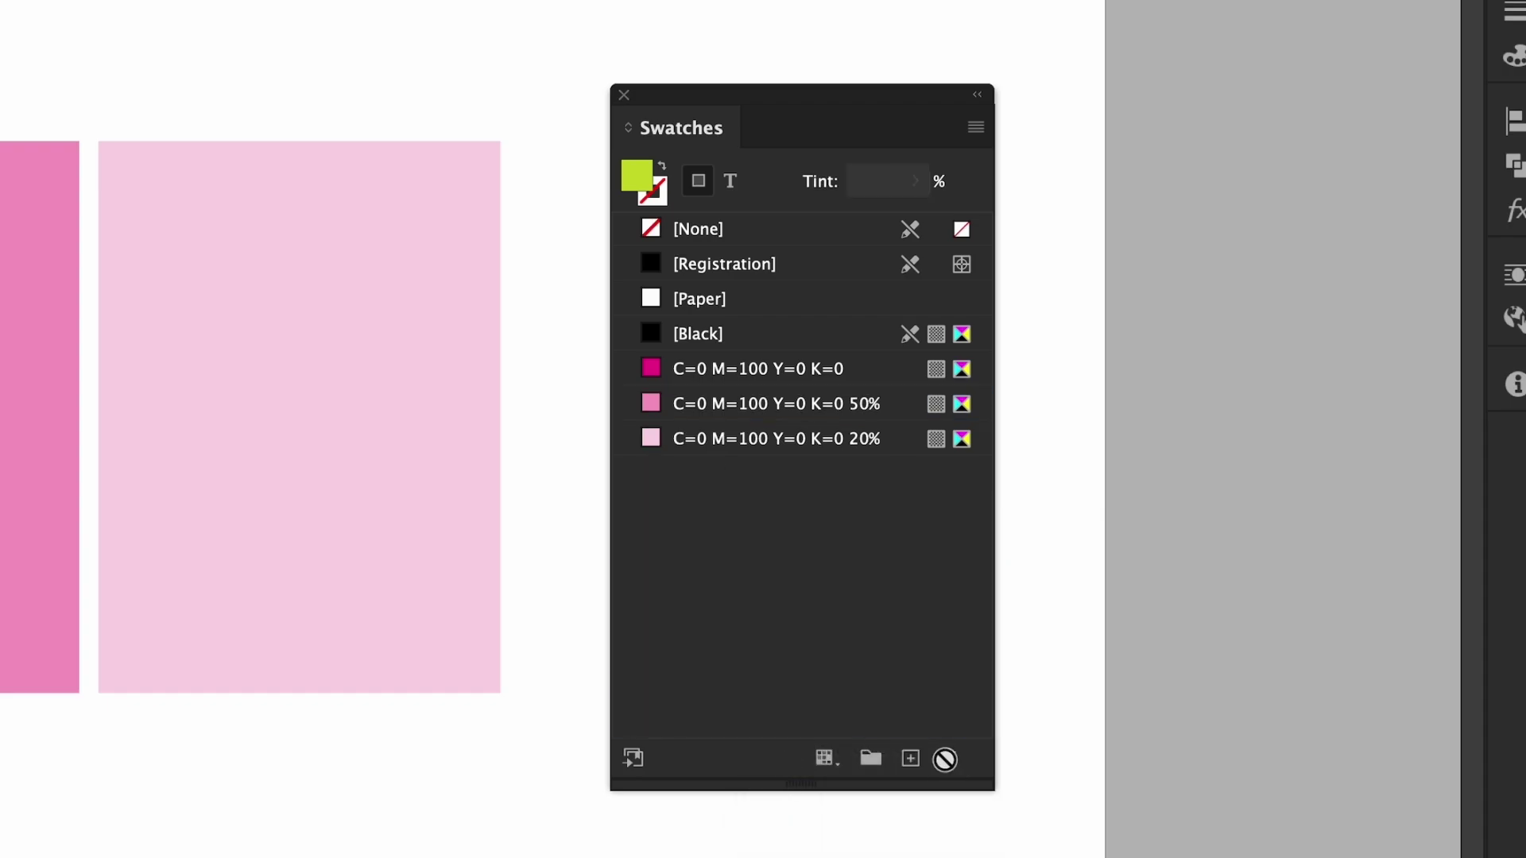
left_click(975, 128)
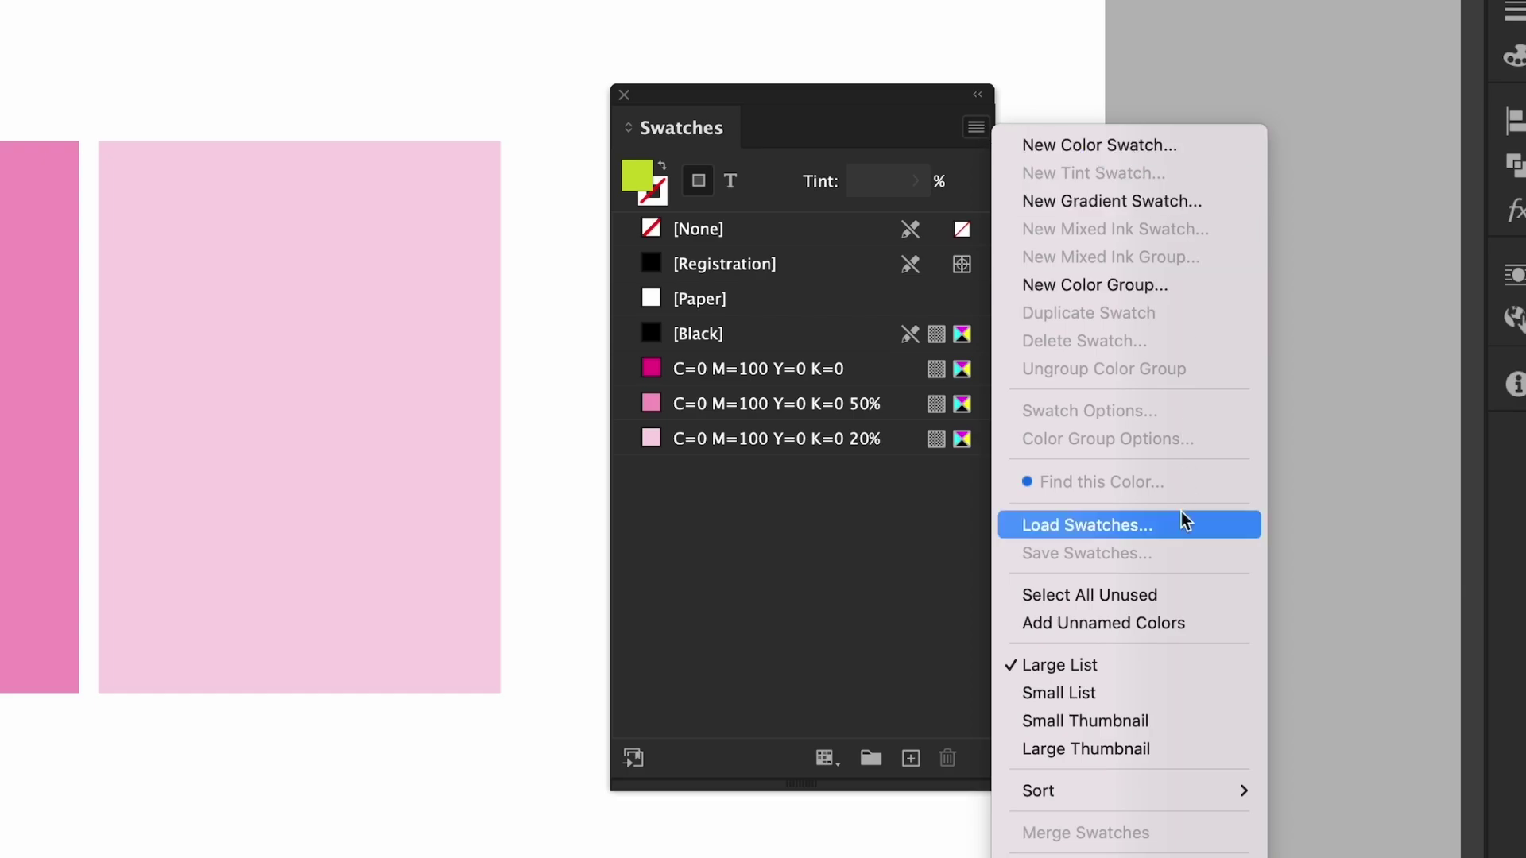
left_click(979, 137)
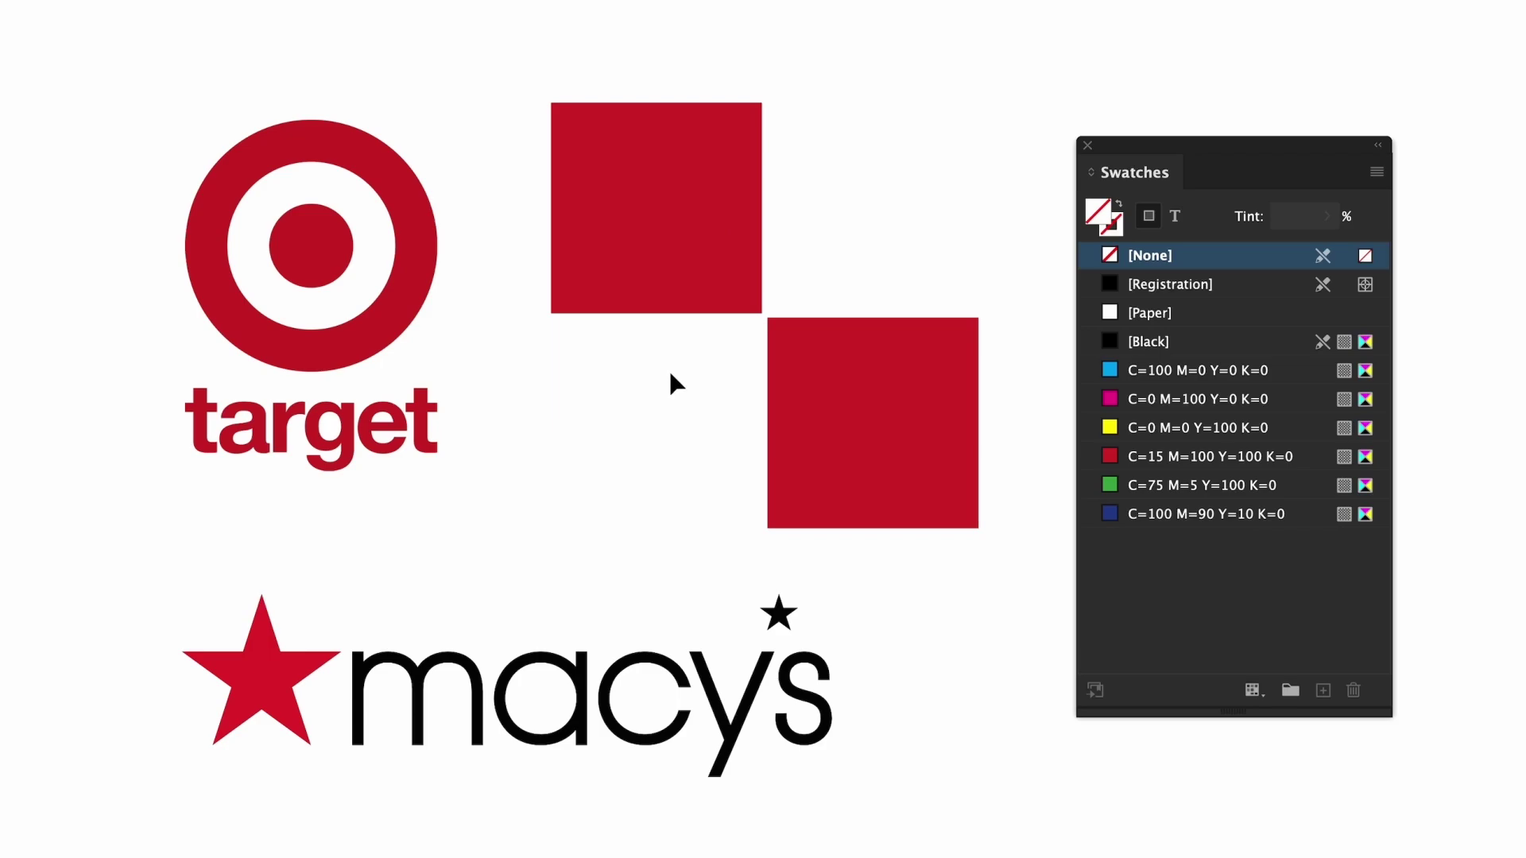
Fill the upper square with the Target logo's red using the Eyedropper.
left_click(677, 306)
key("i")
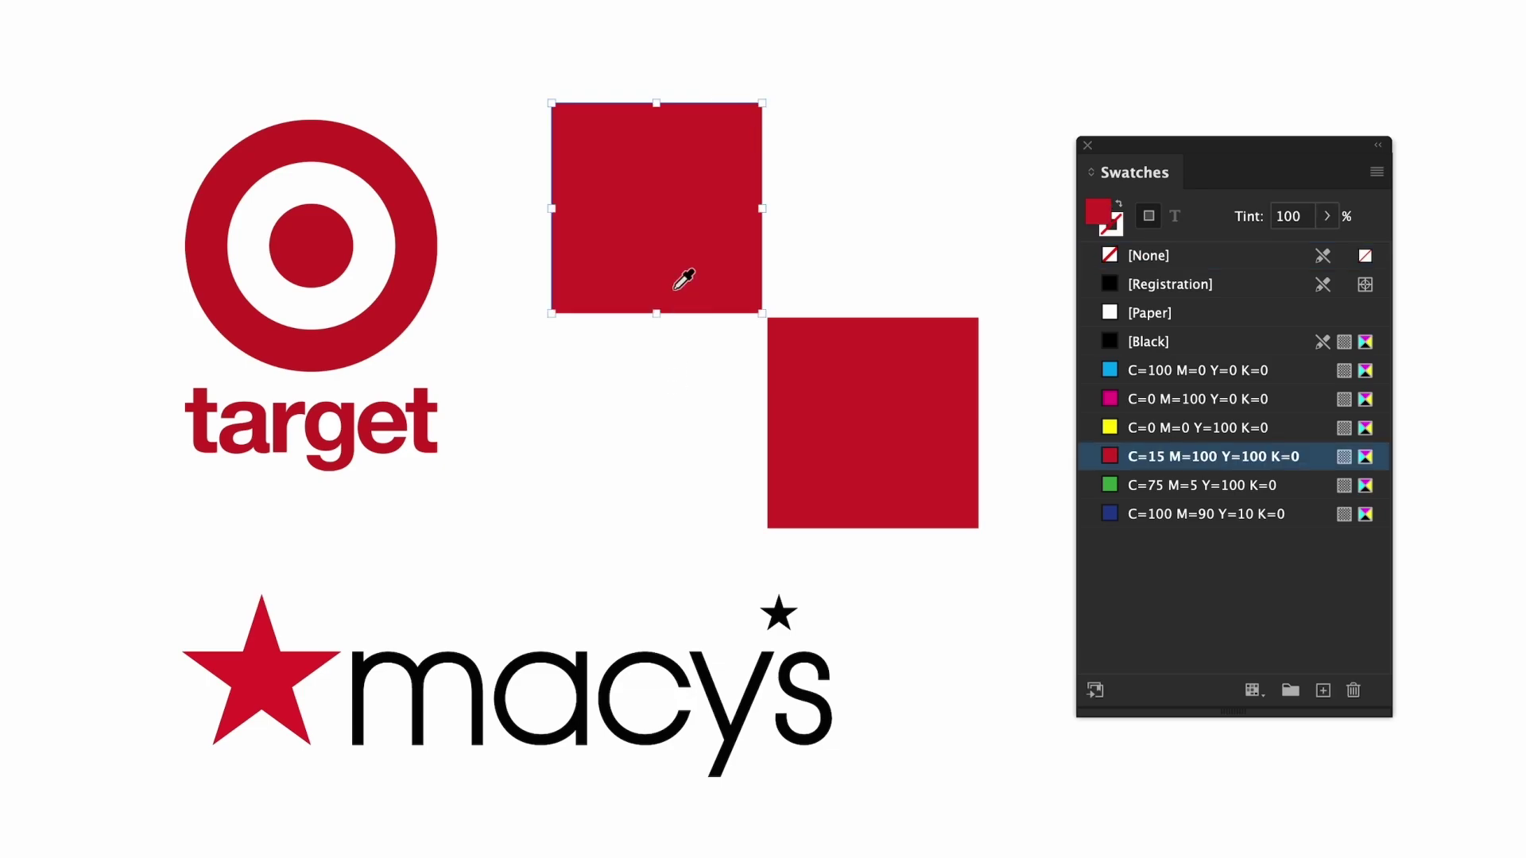
left_click(409, 246)
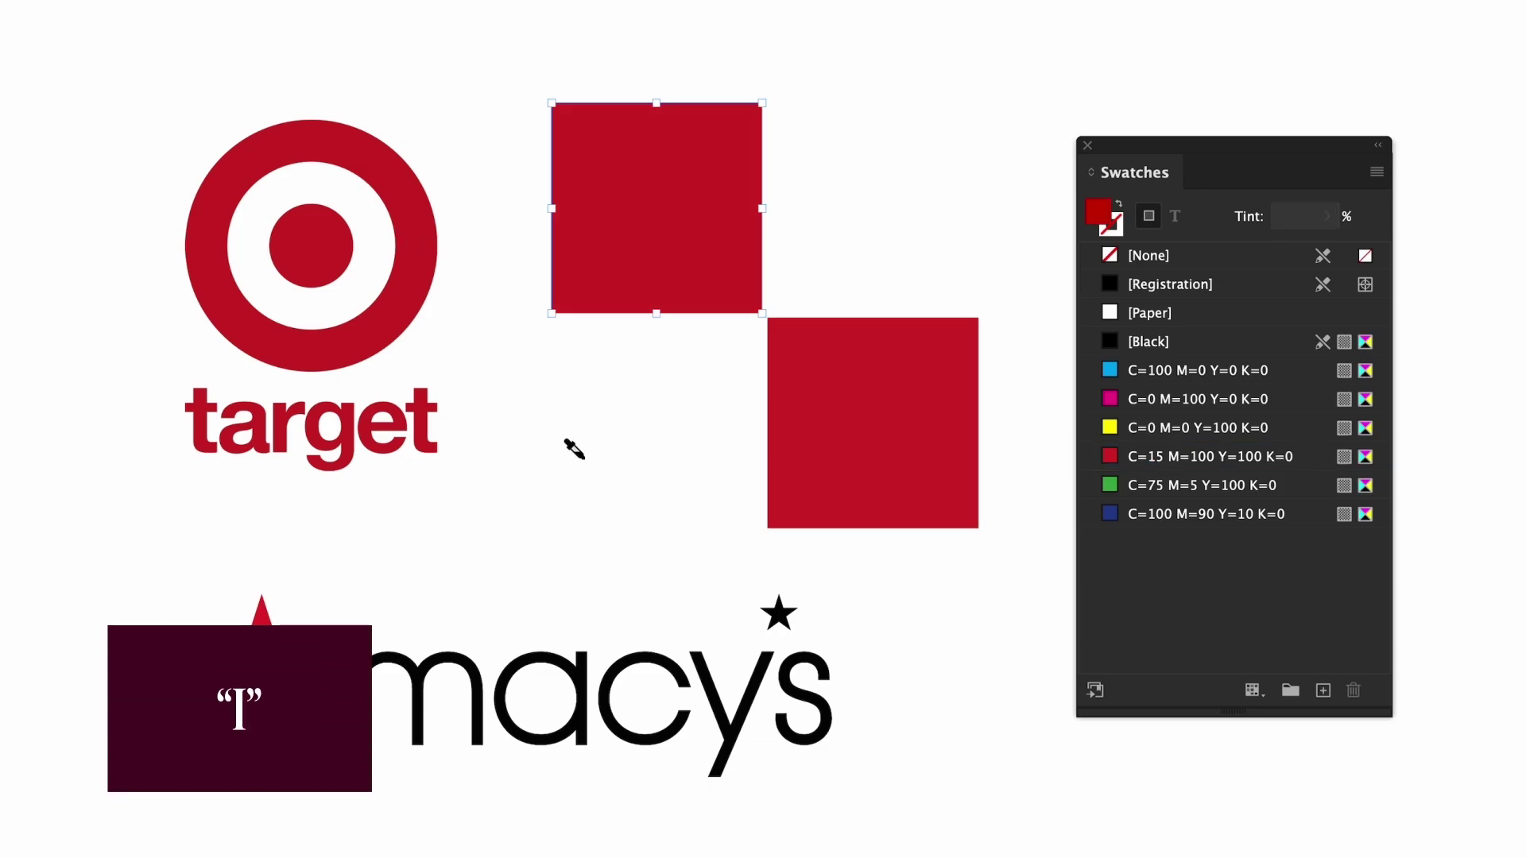
key("v")
Fill the lower square with the Macy's star red and move it to overlap the upper one.
left_click(856, 433)
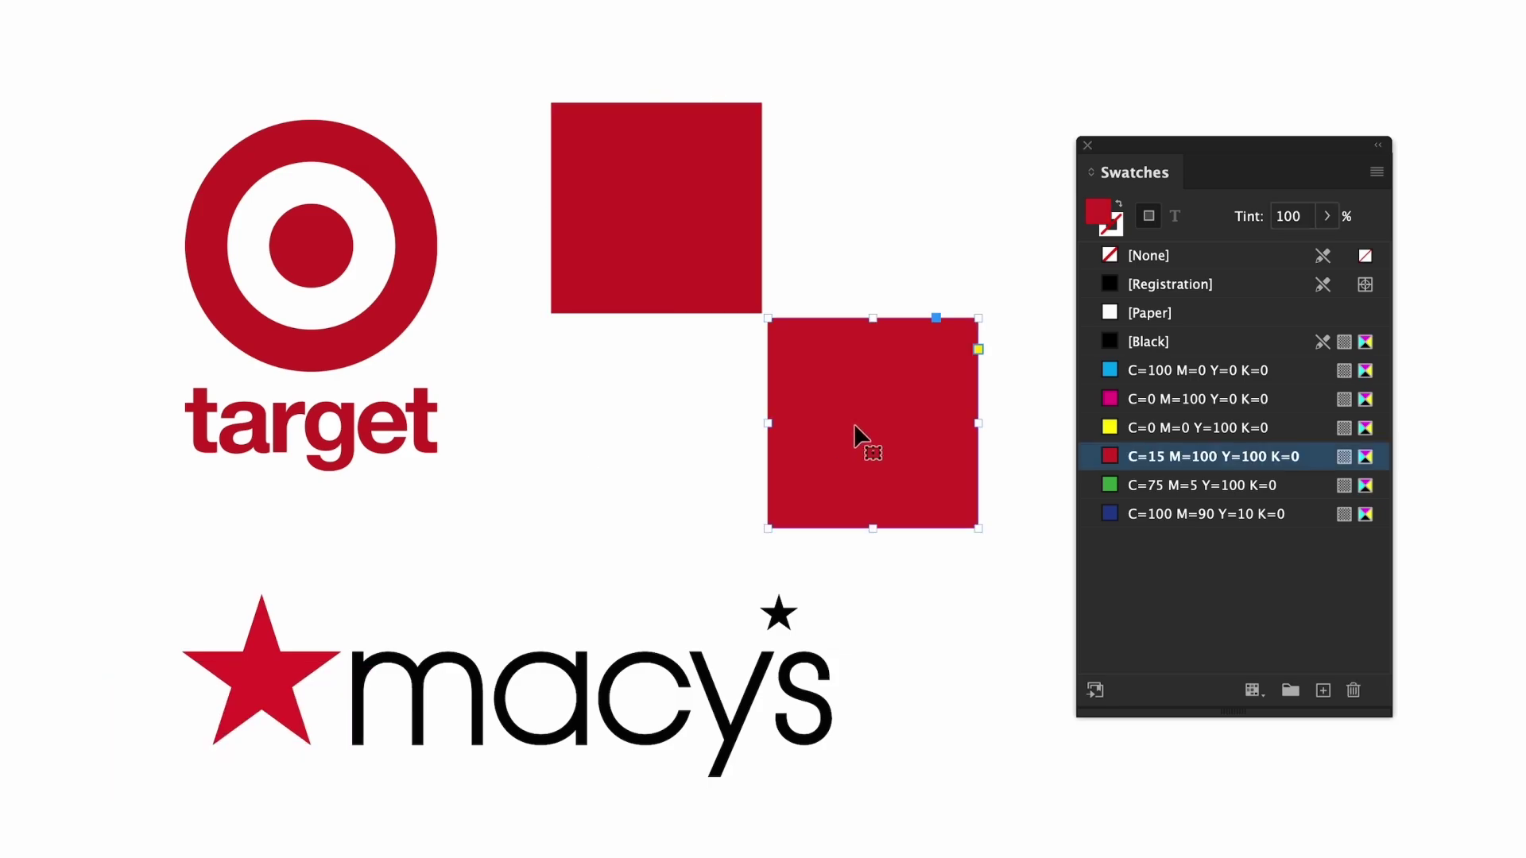
key("i")
left_click(294, 667)
key("v")
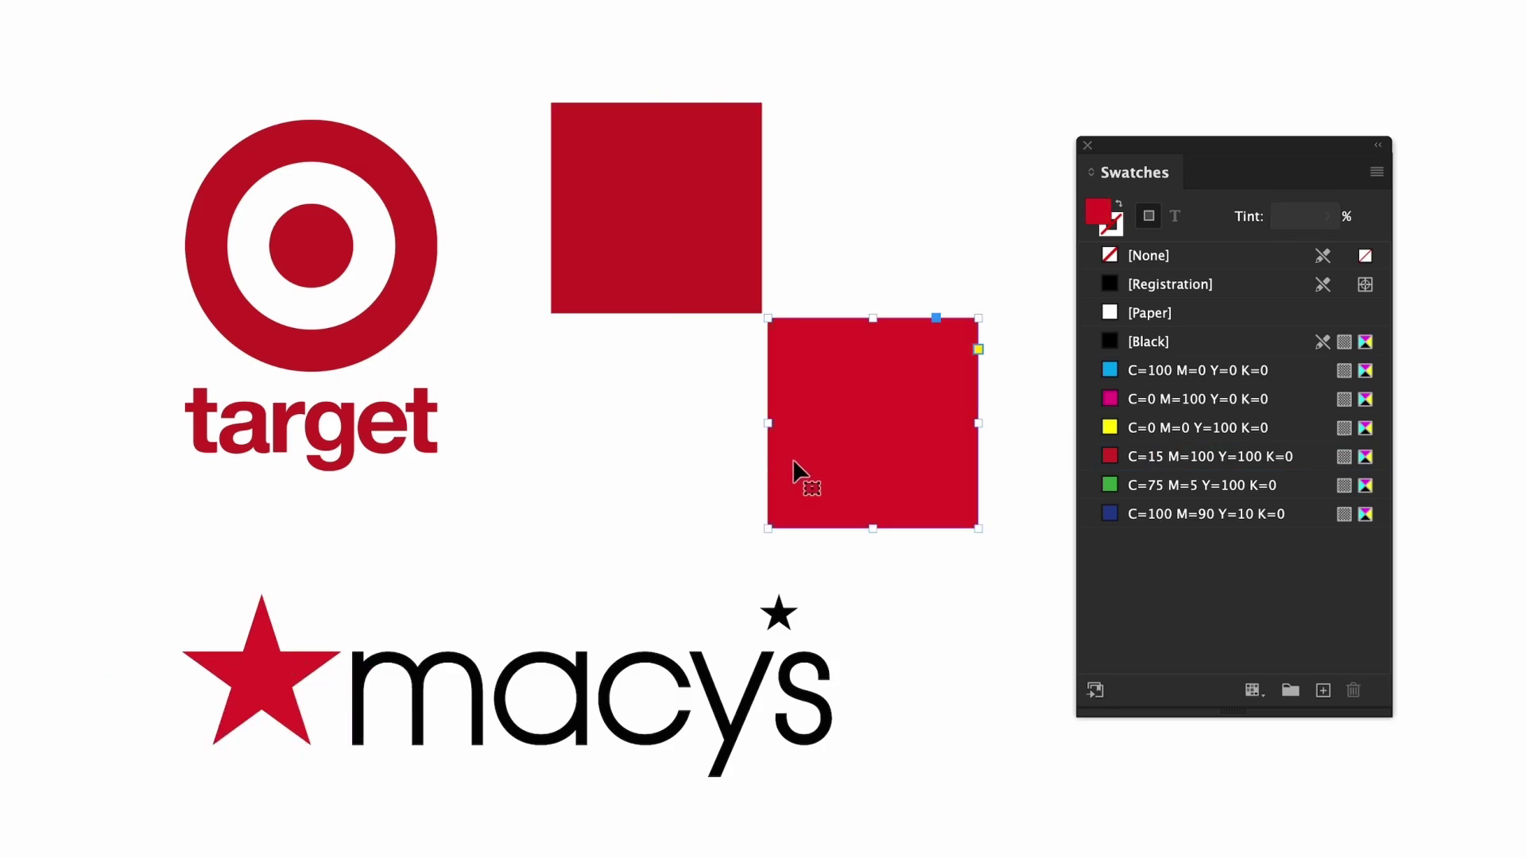
left_click_drag(807, 467, 710, 401)
left_click(597, 453)
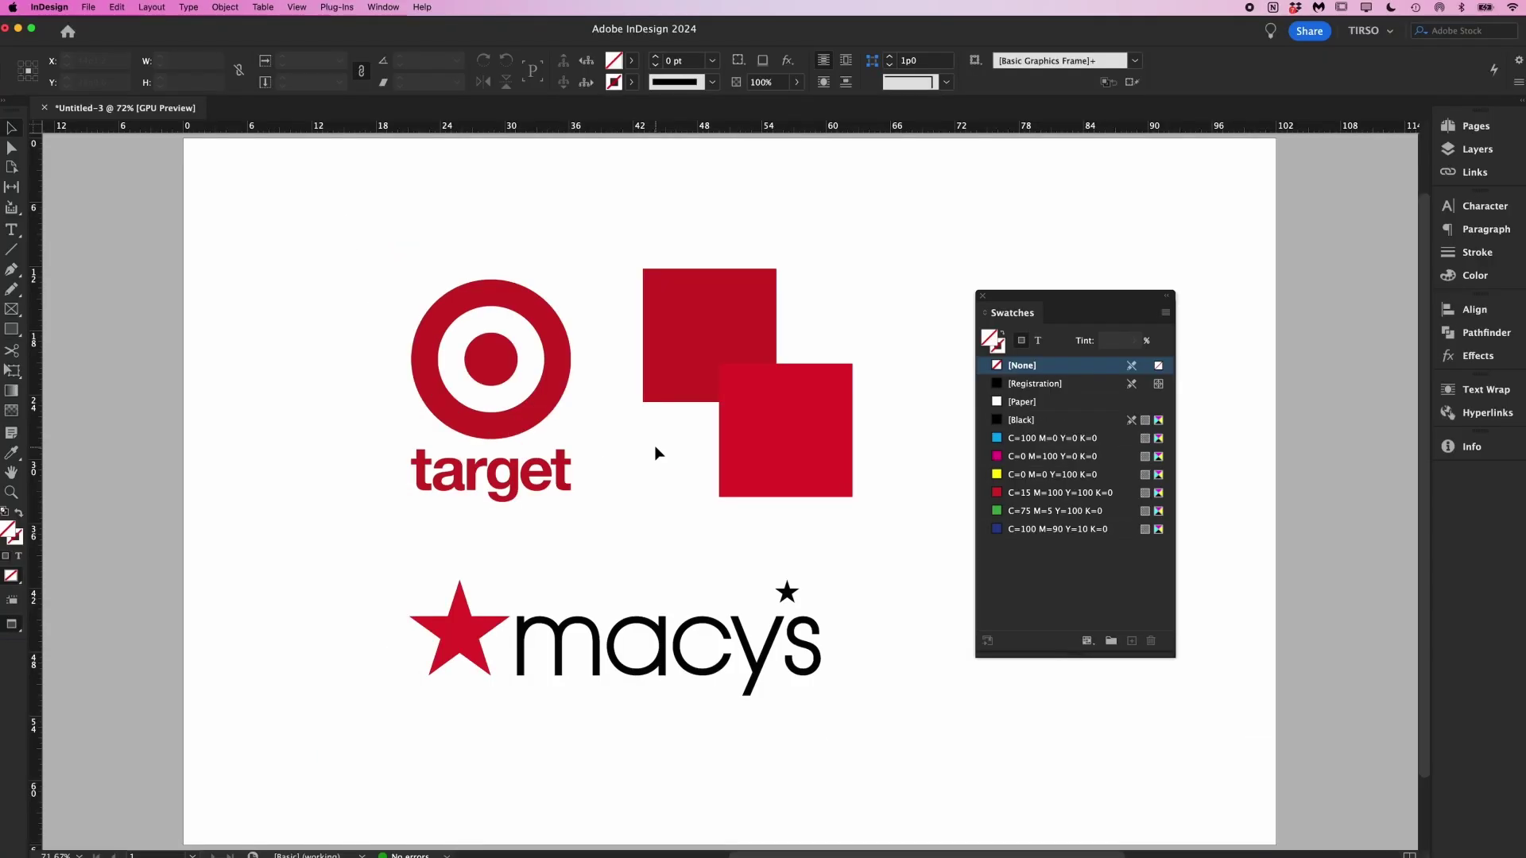
Undo a blank-page sample, then give the lower square grey sampled from a placed screen capture.
left_click(725, 434)
key("i")
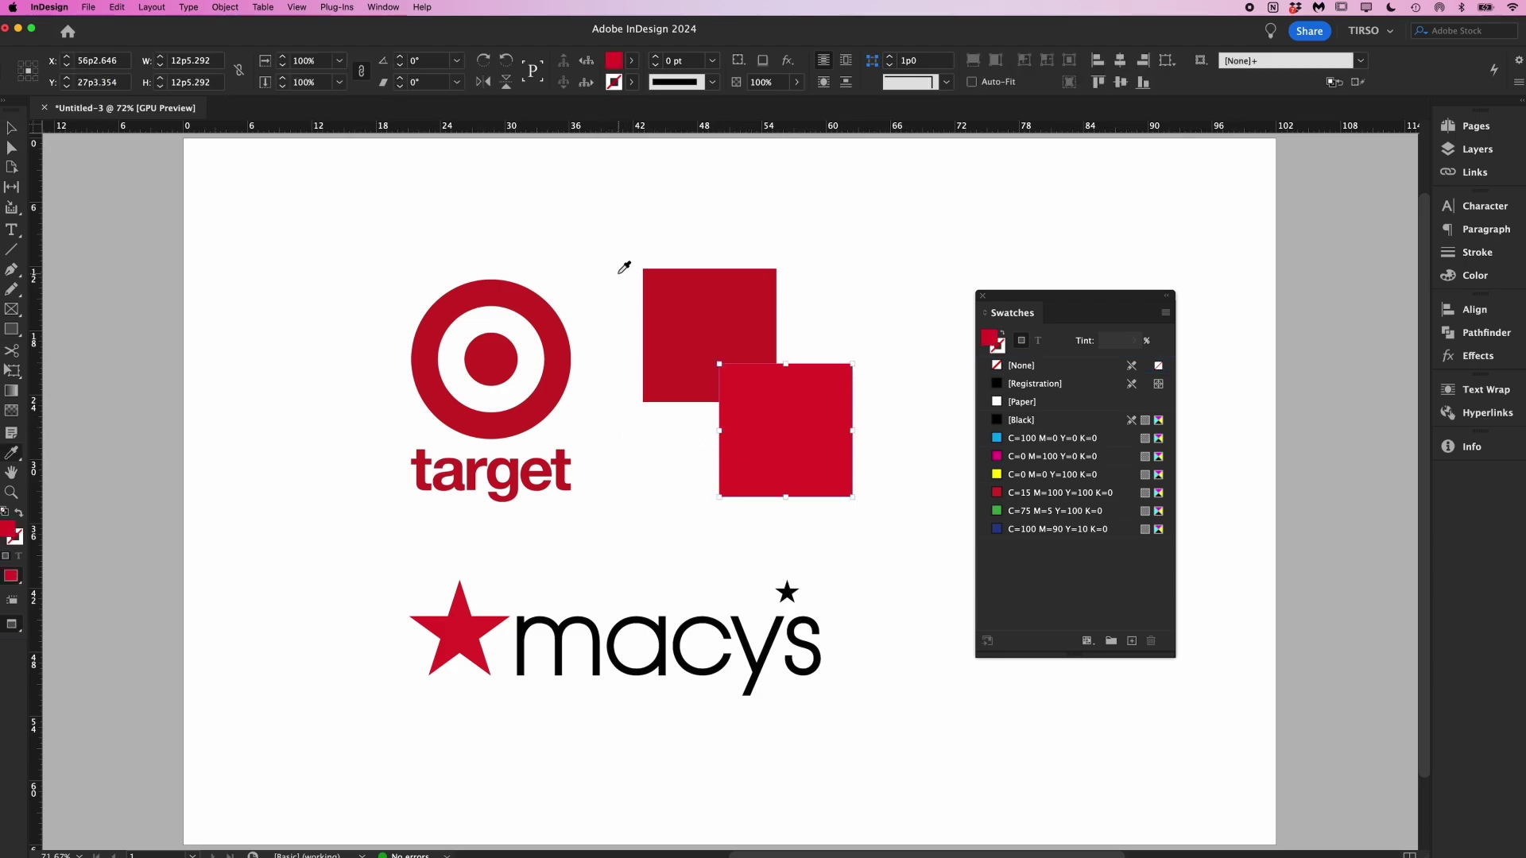
left_click(179, 310)
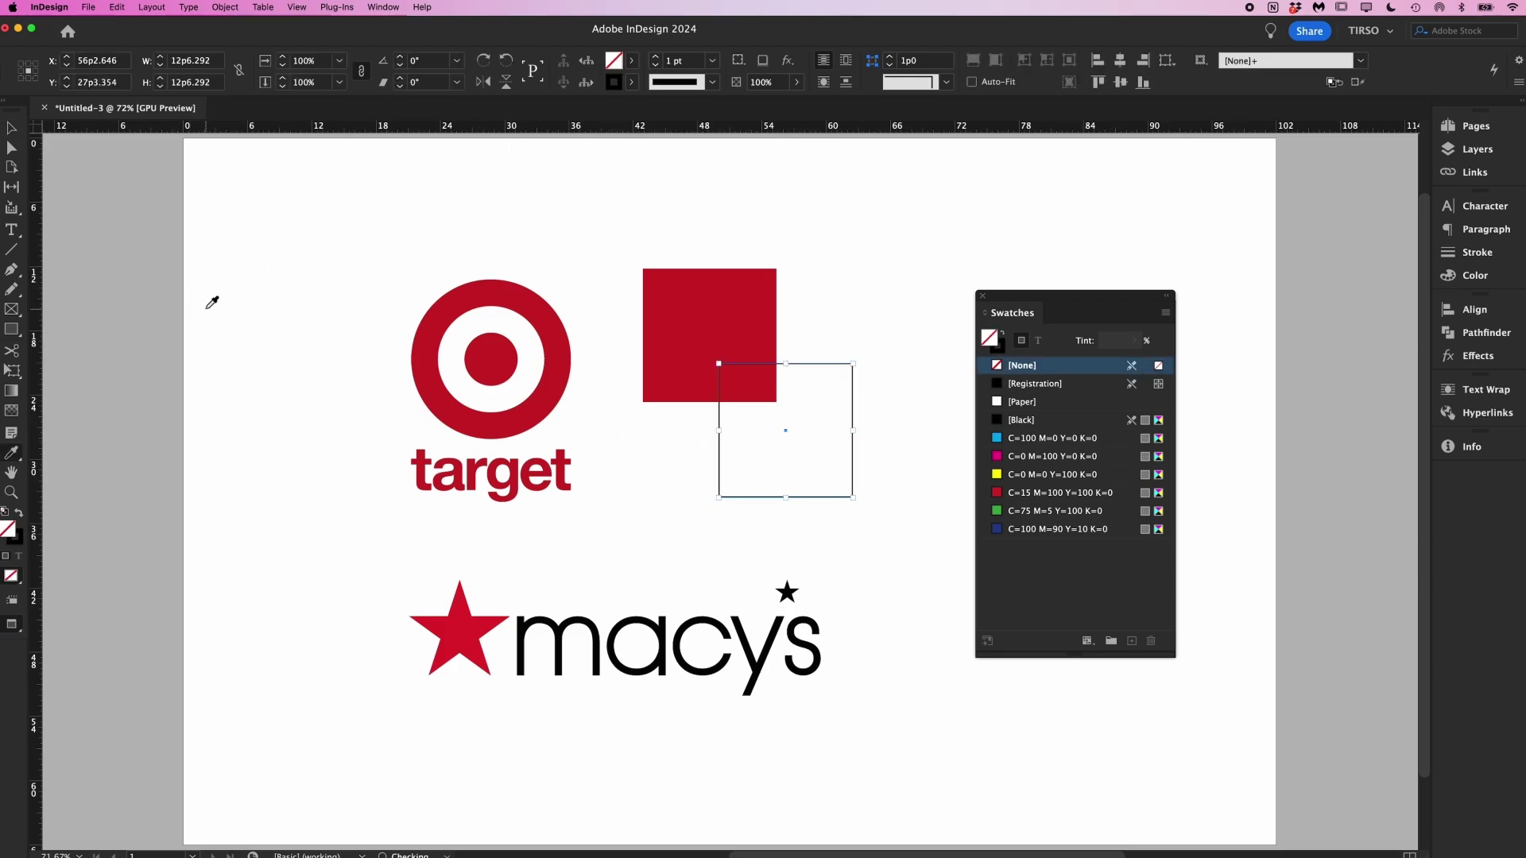
key("super+z")
key("ctrl+super+shift+4")
left_click_drag(131, 264, 327, 446)
left_click_drag(860, 214, 868, 221)
key("i")
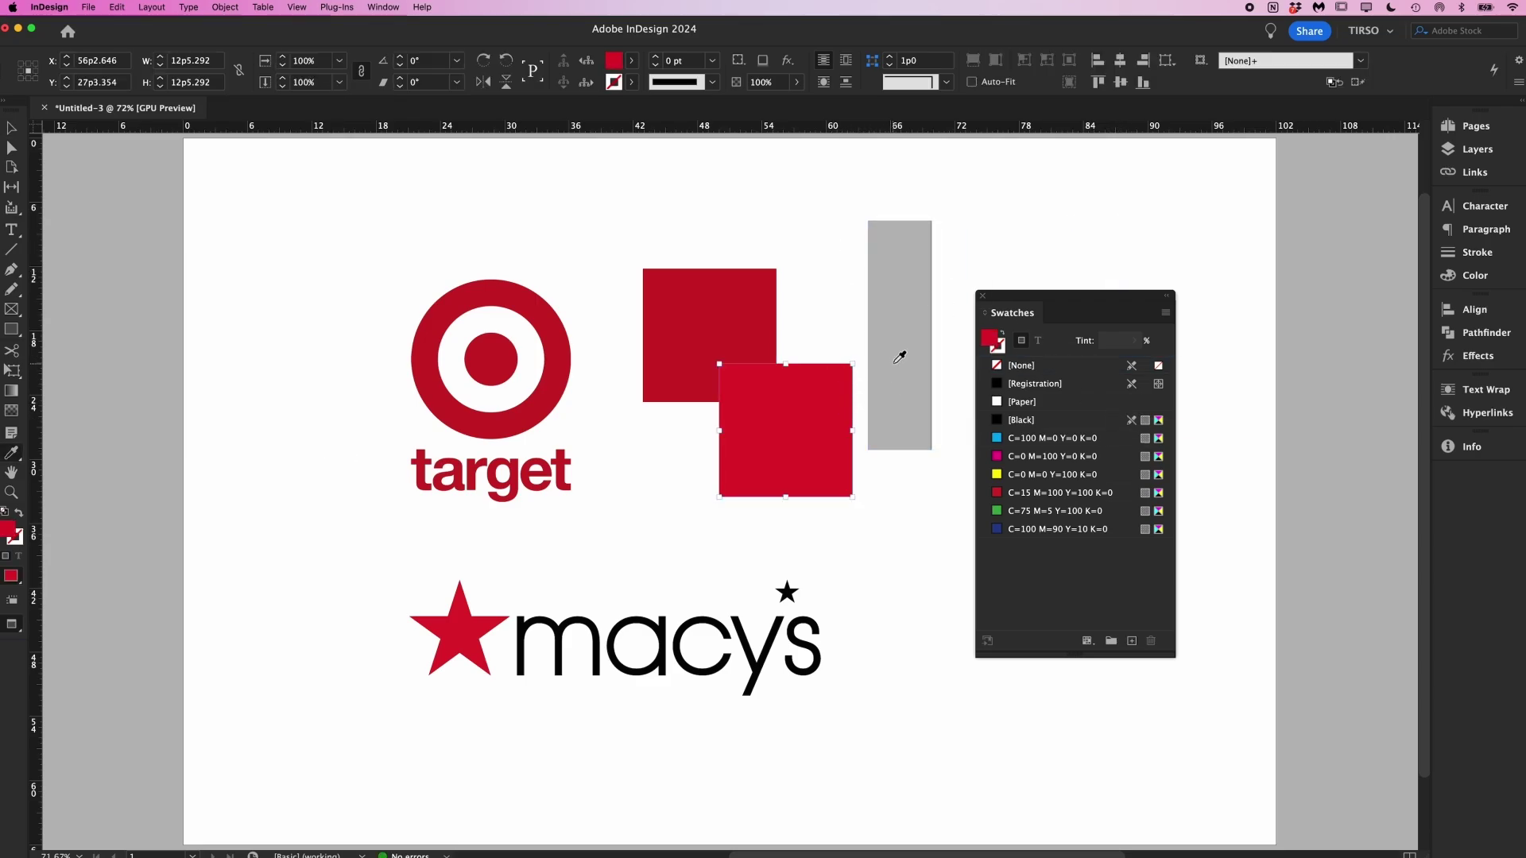
left_click(895, 350)
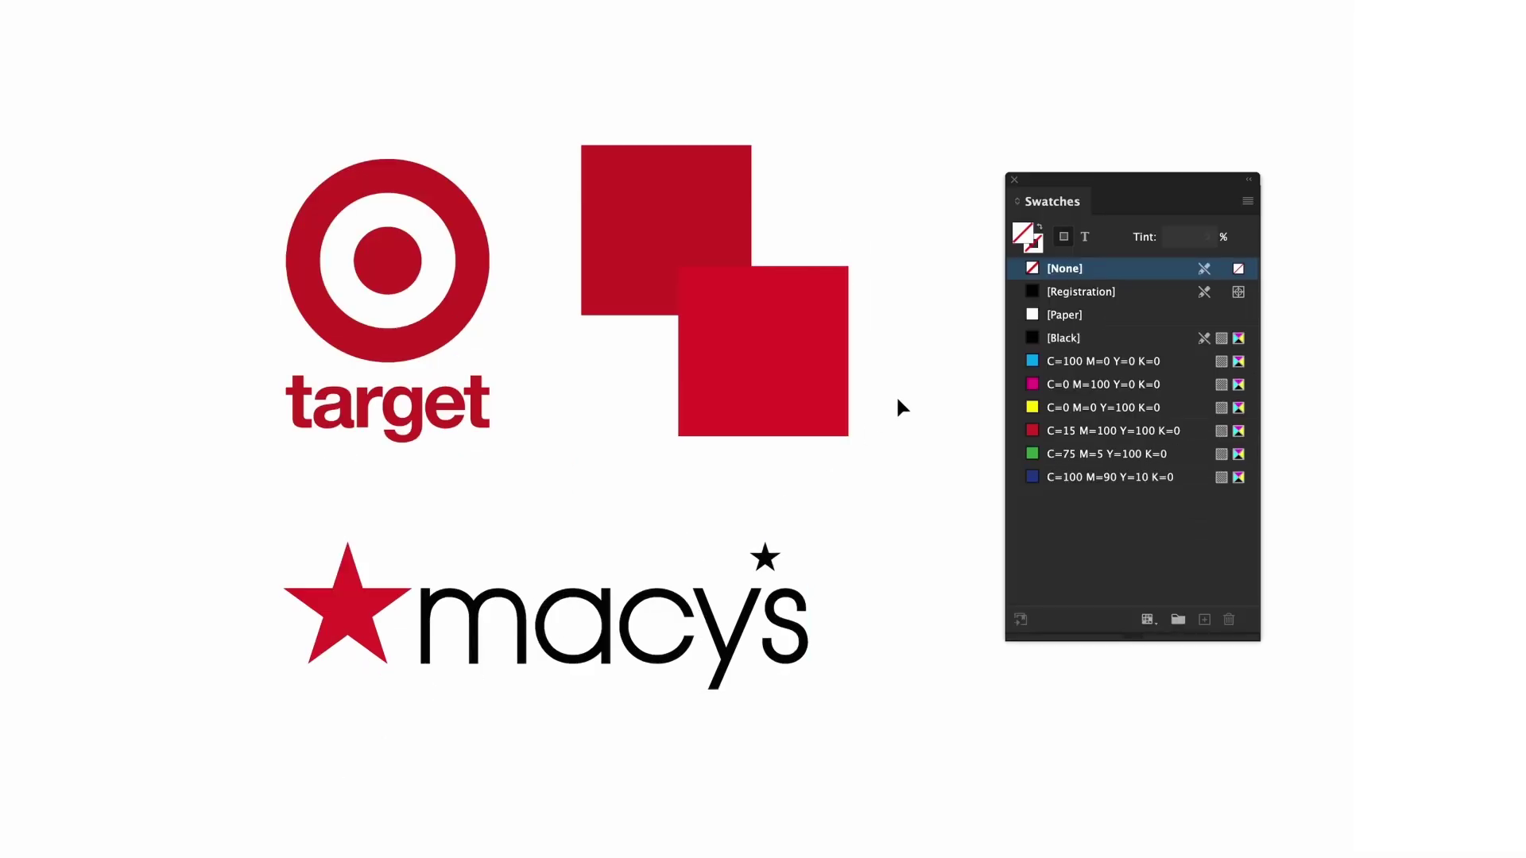
left_click(685, 206)
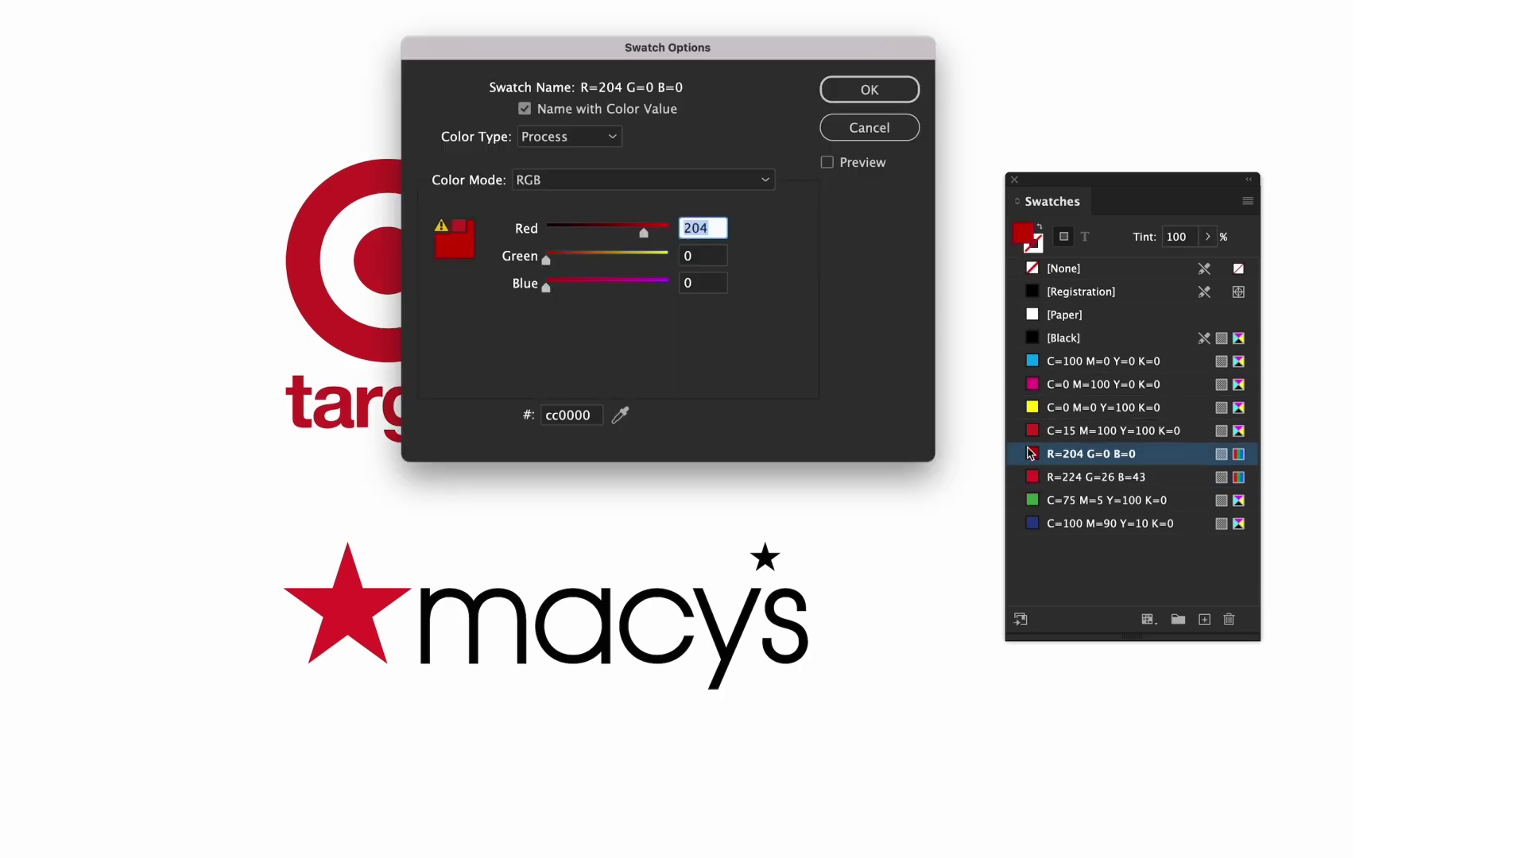
Turn off Name with Color Value and name the sampled red swatch 'Target RED'.
left_click(636, 109)
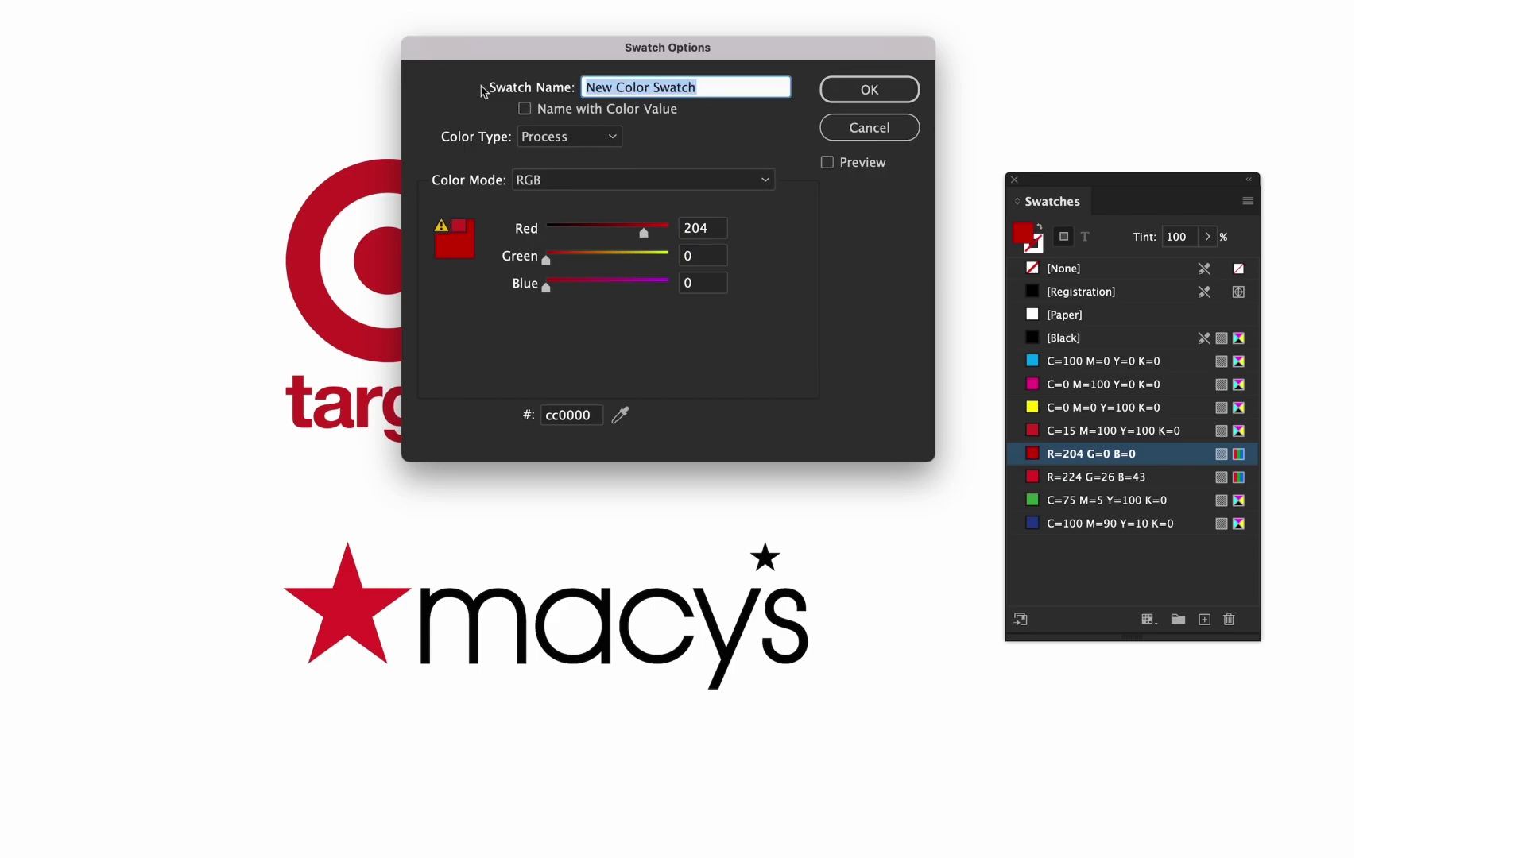
type("Target RED")
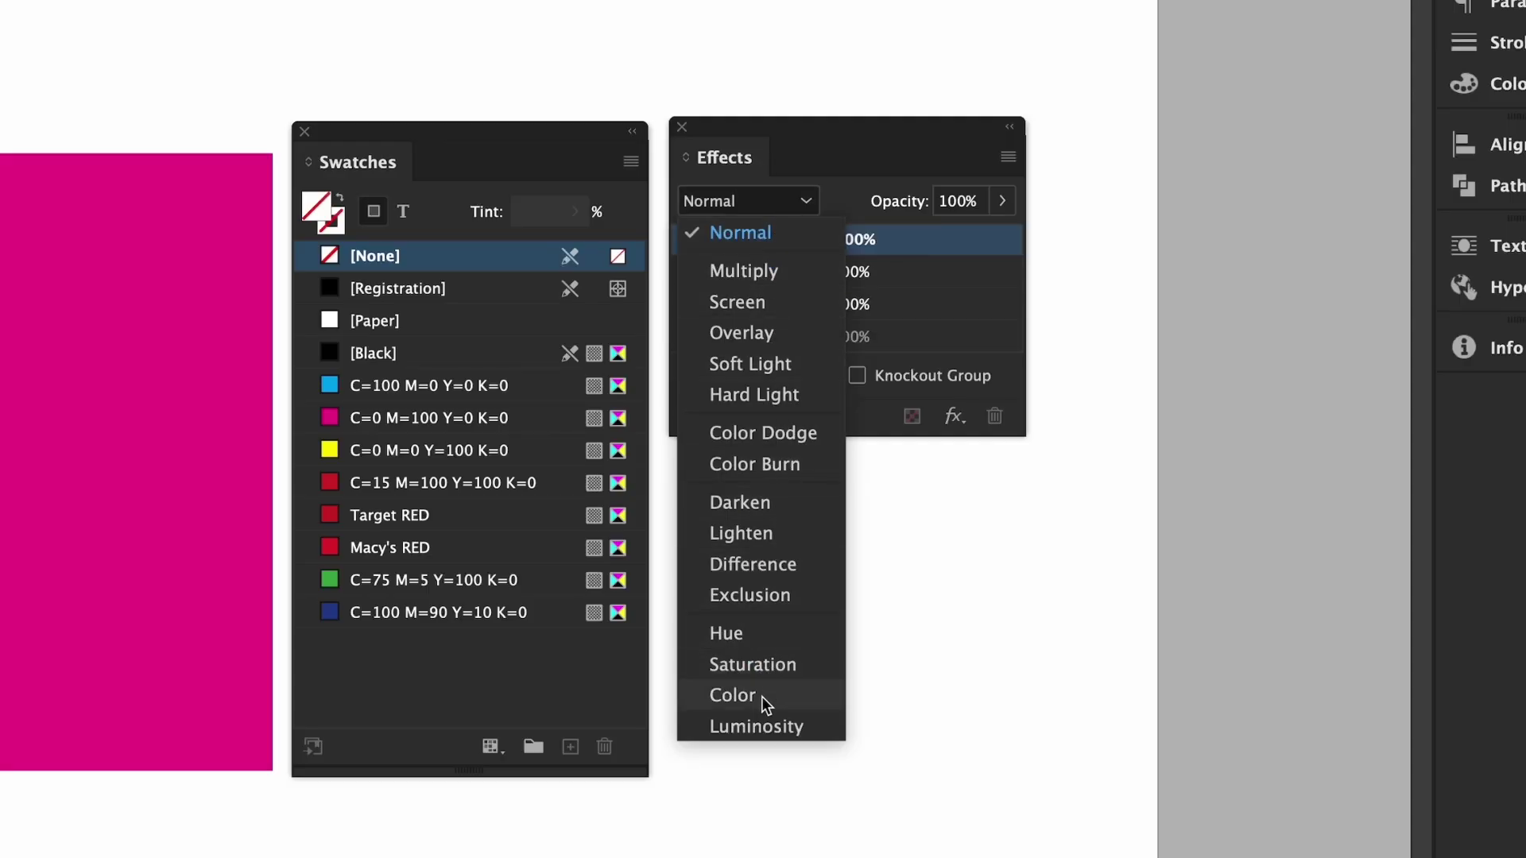
Keep Normal blending and apply 50% object opacity to the selected frame.
left_click(806, 211)
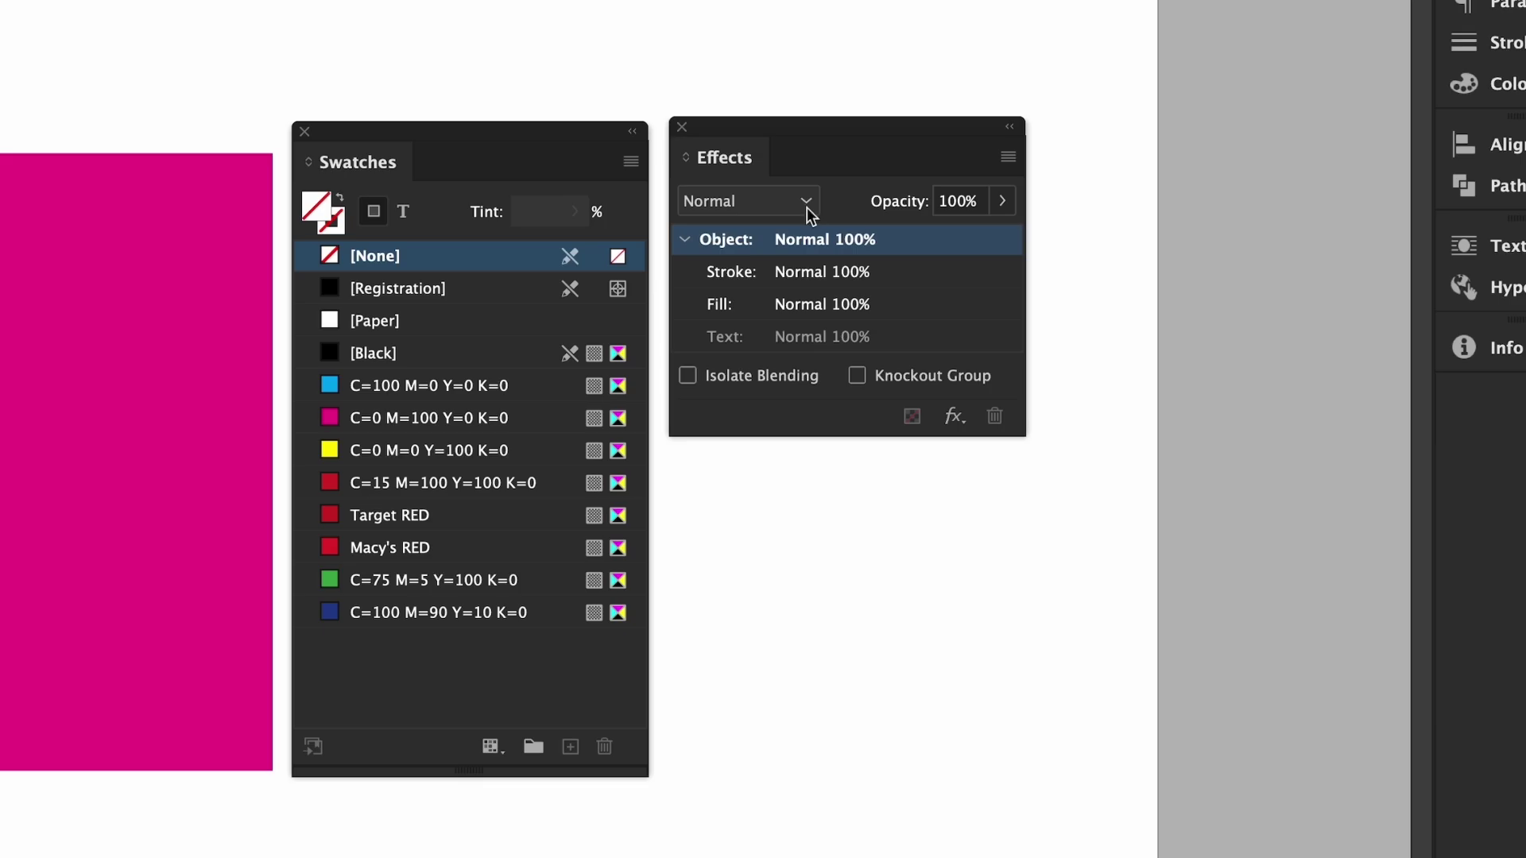
left_click(63, 556)
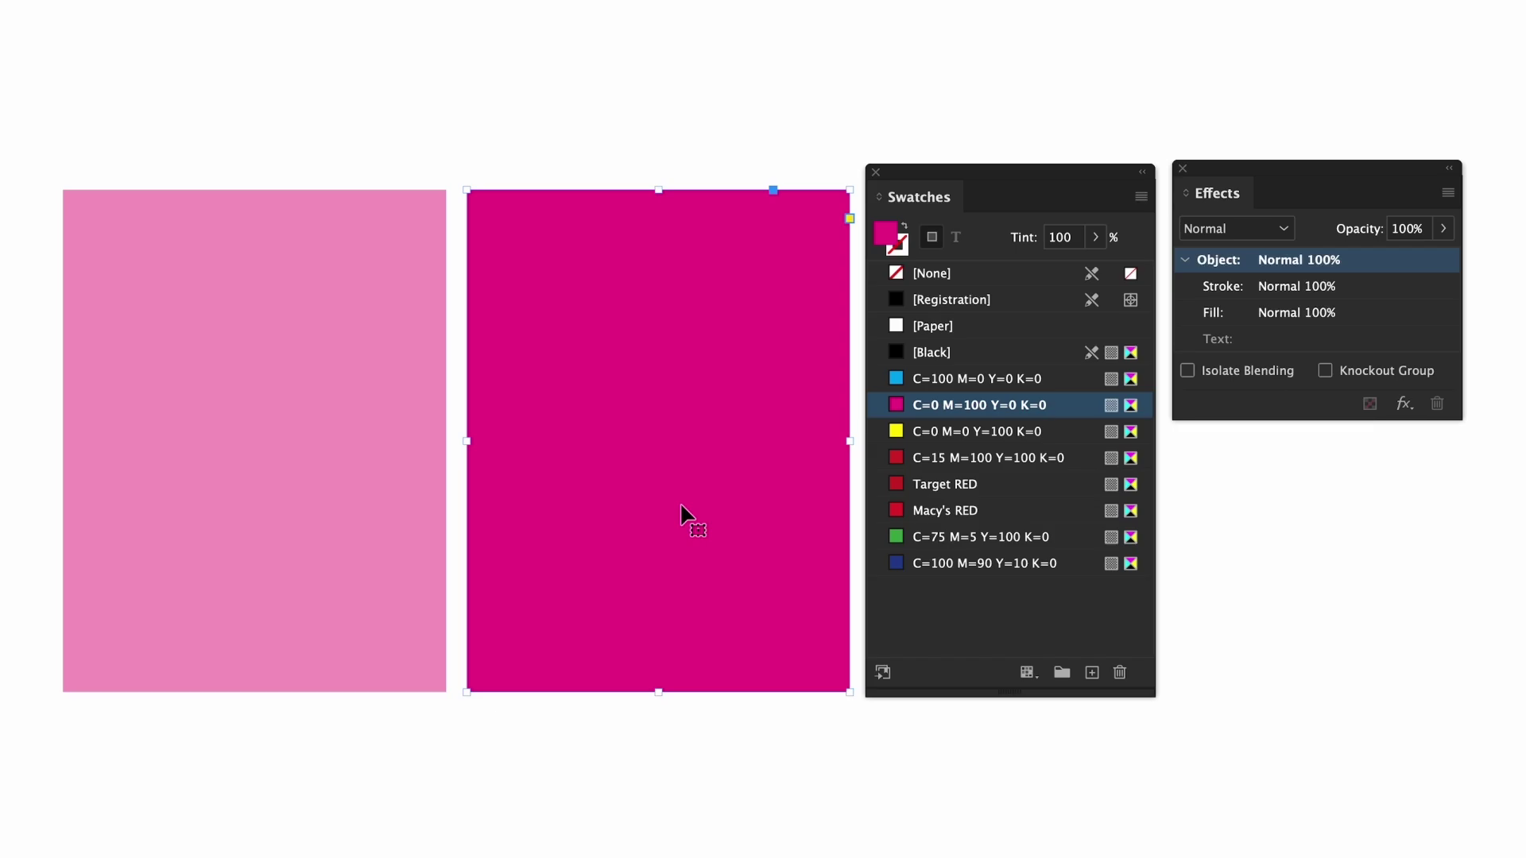
left_click(1425, 227)
double_click(1425, 226)
type("50")
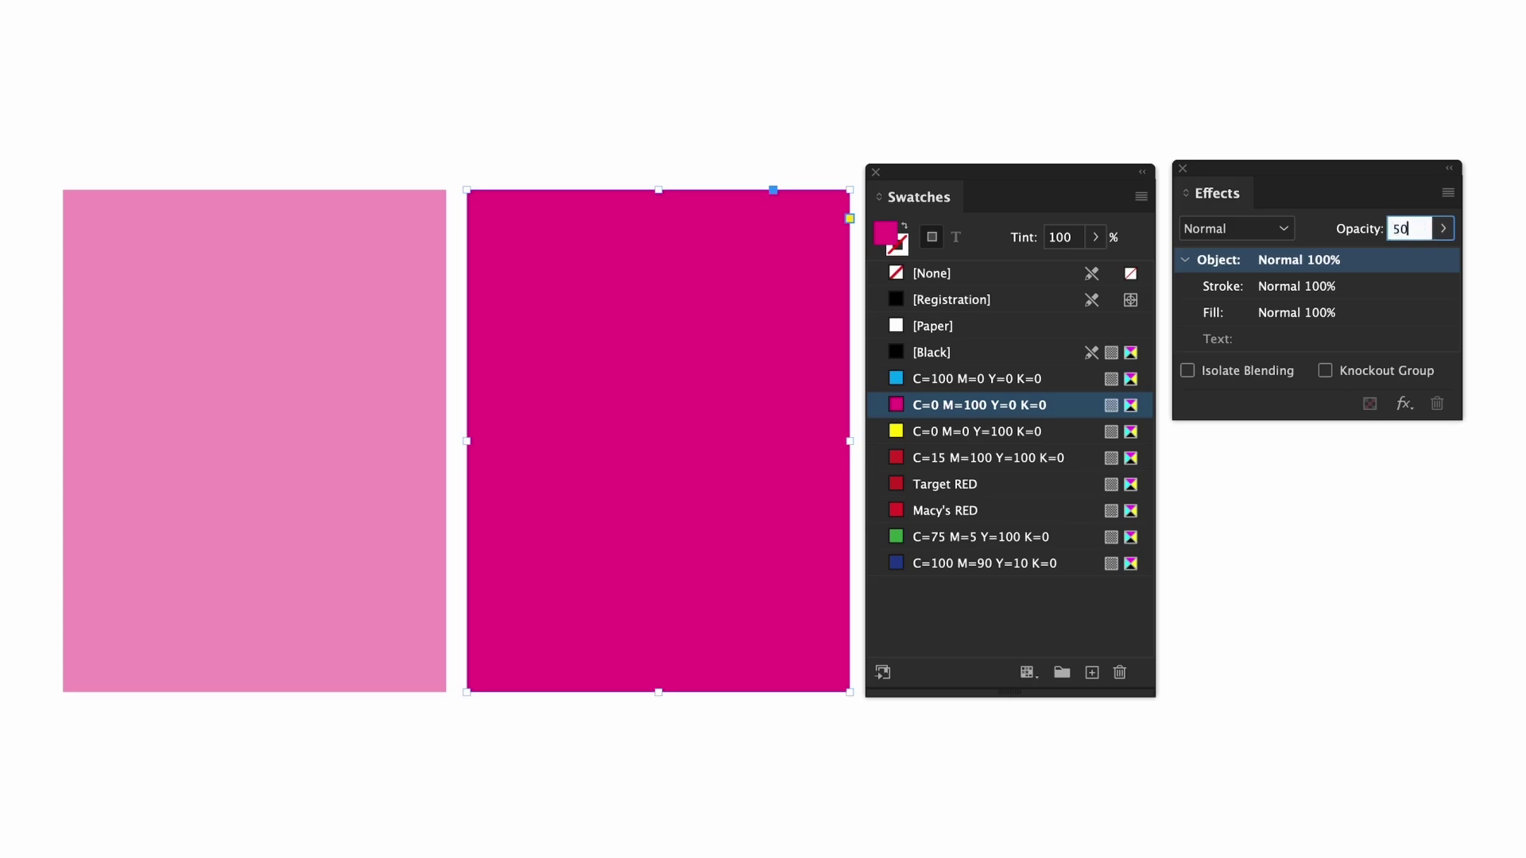
key("Return")
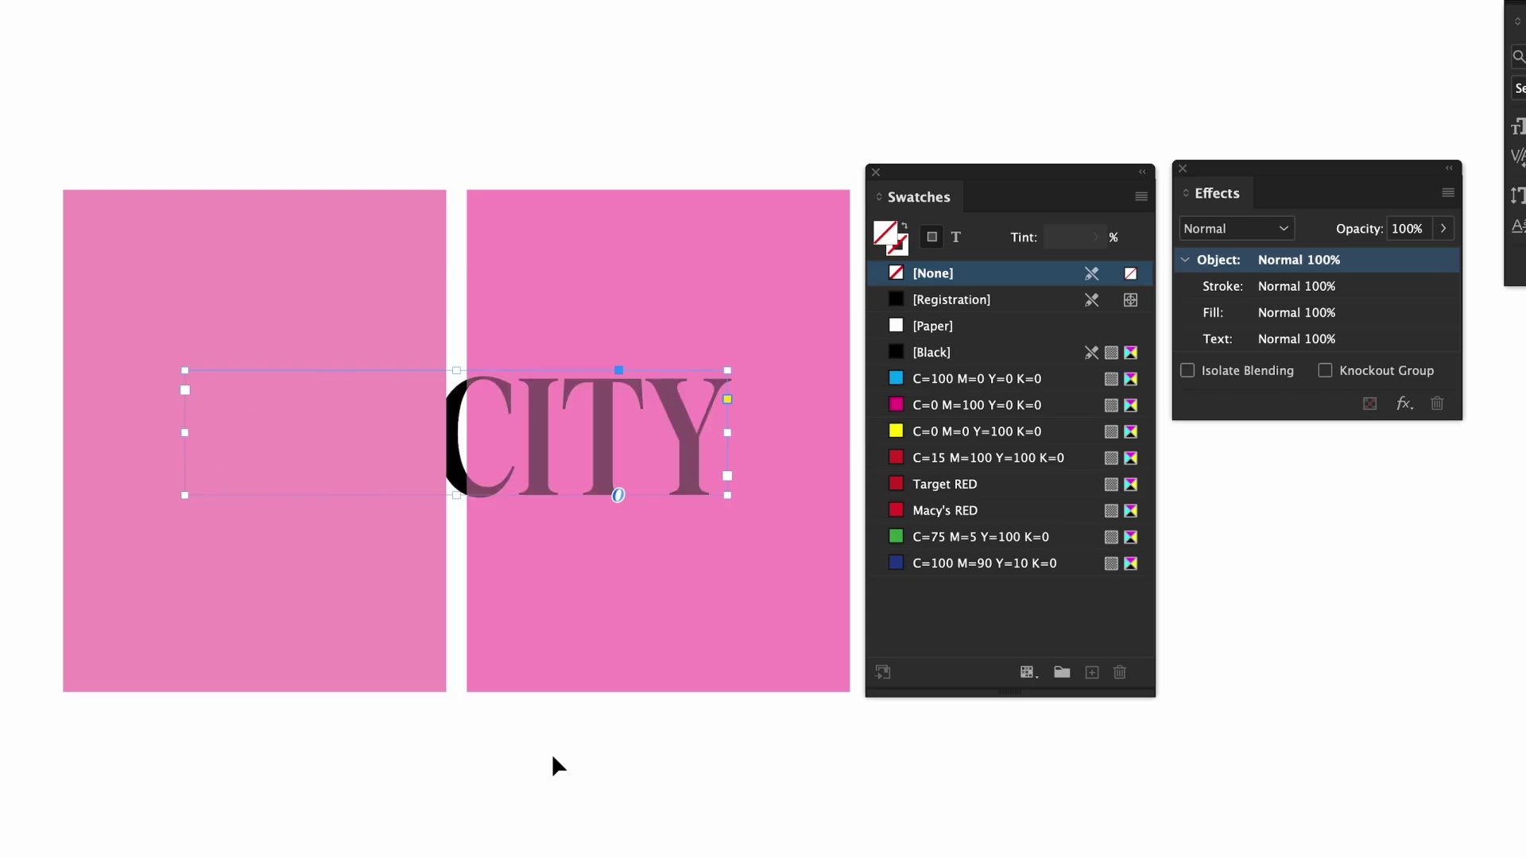
left_click(554, 758)
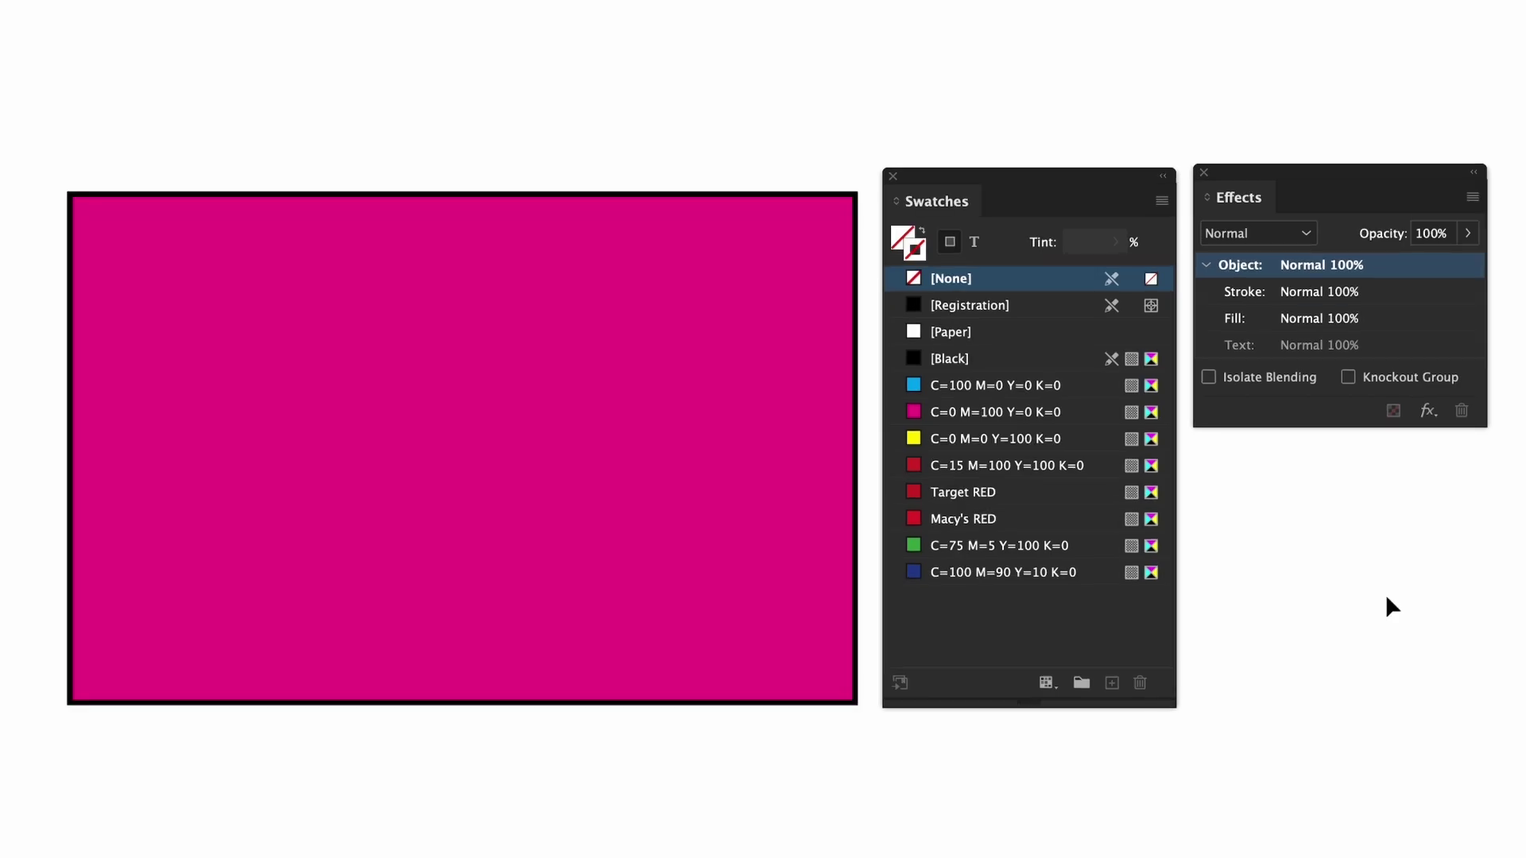
Set the magenta rectangle's object opacity to 40% and deselect it.
left_click(762, 516)
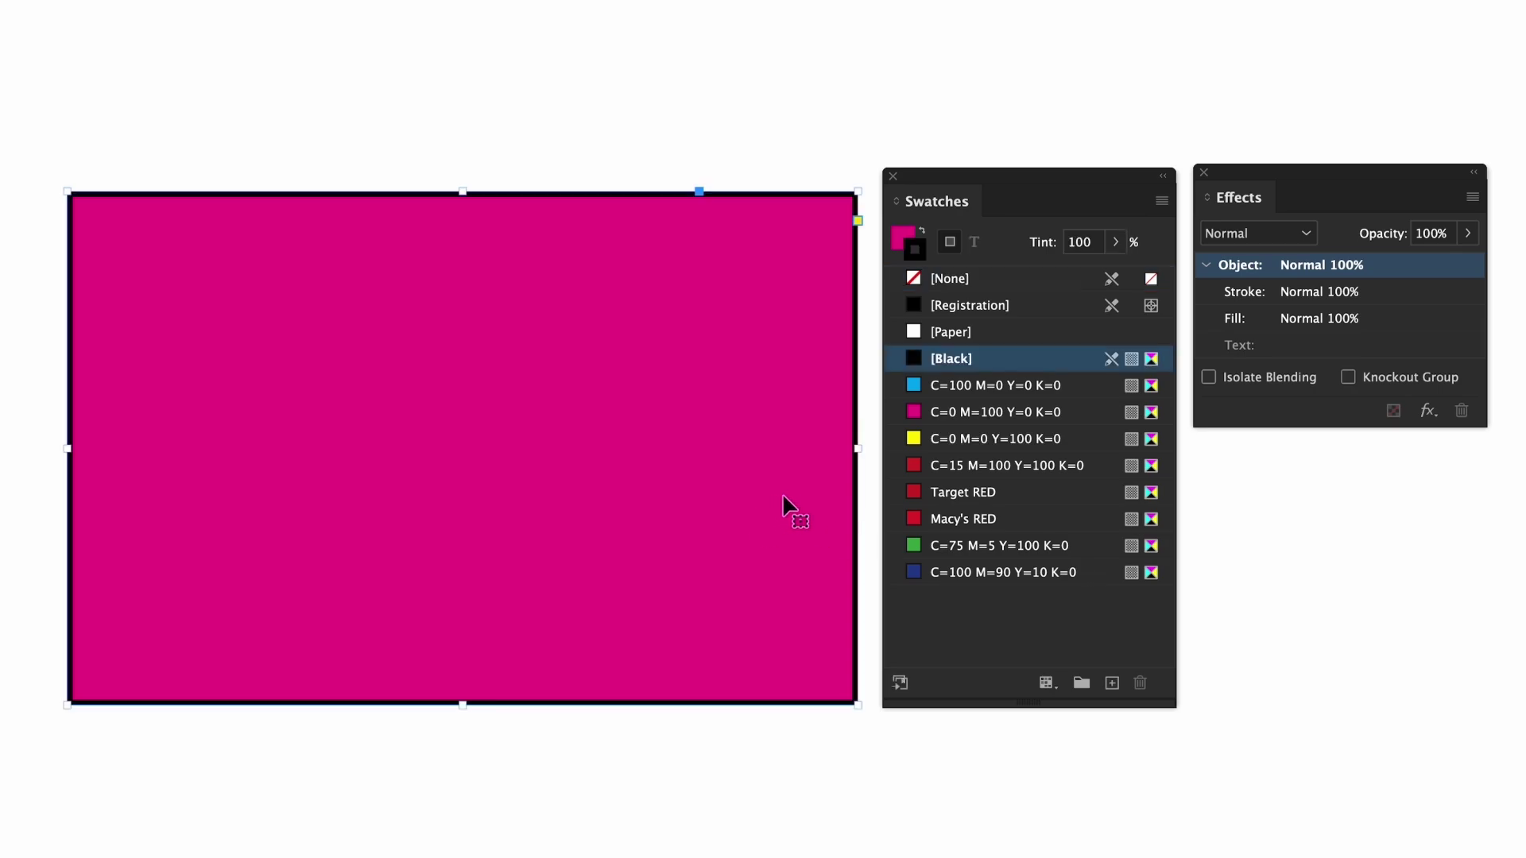
double_click(1433, 230)
type("40")
key("Return")
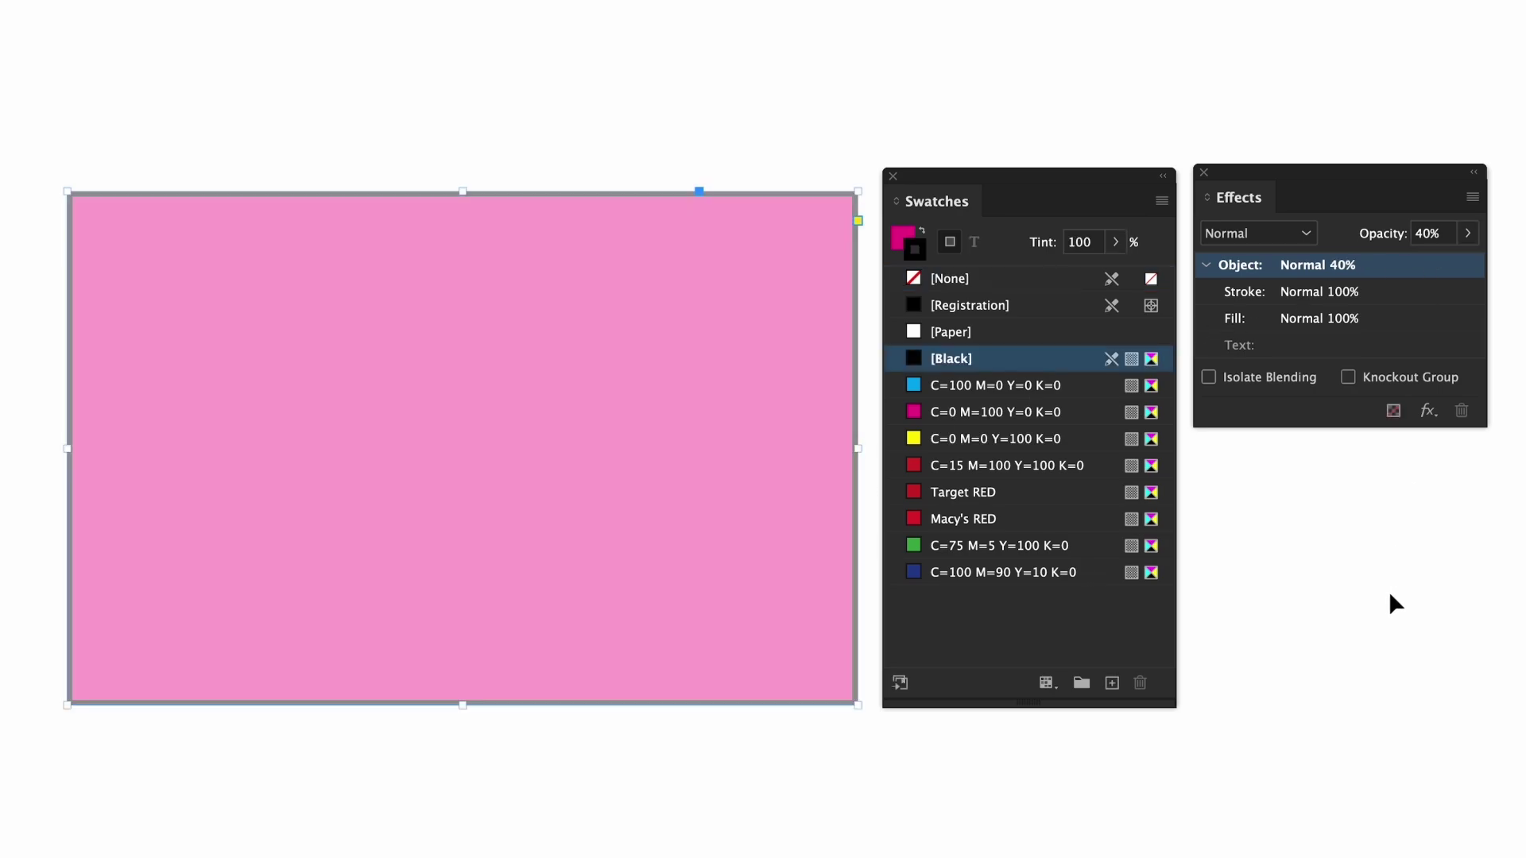
left_click(1390, 596)
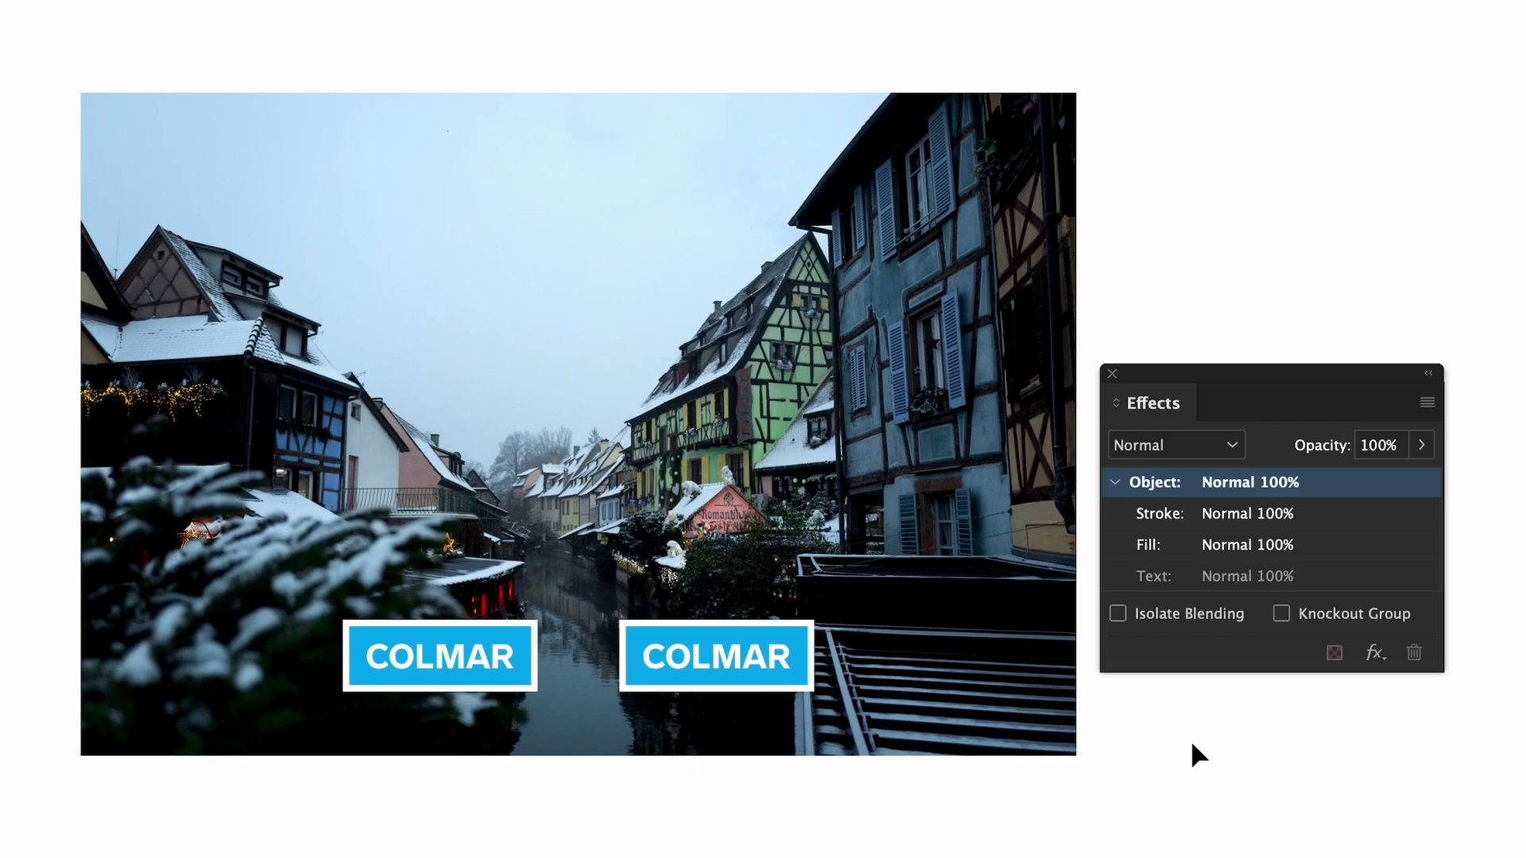
Set the left COLMAR label's stroke opacity to 60% in Effects.
left_click(504, 658)
double_click(1184, 515)
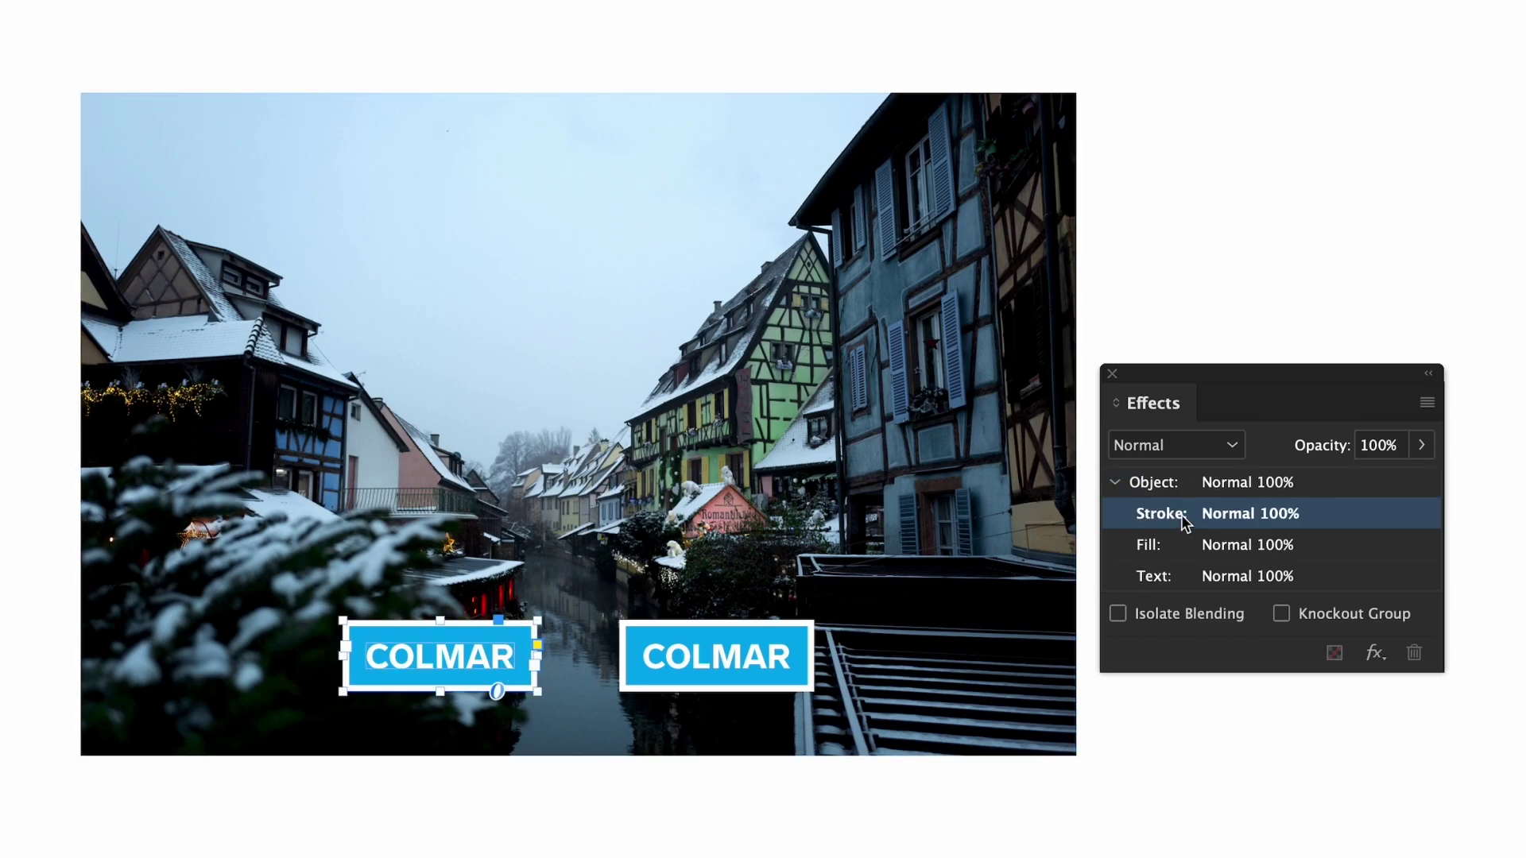
left_click_drag(1033, 259, 974, 263)
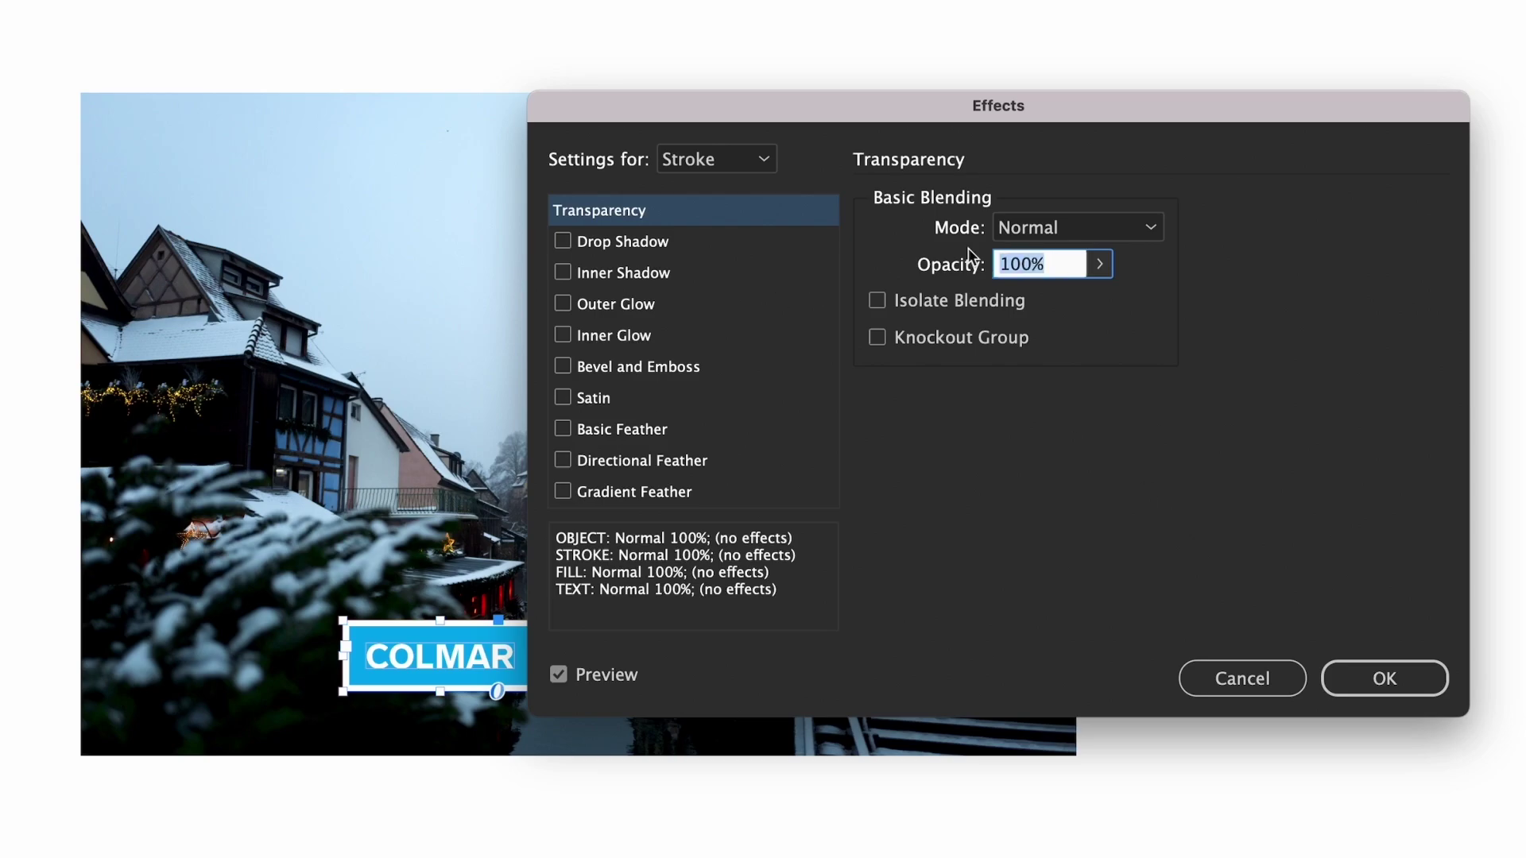
type("60")
key("Return")
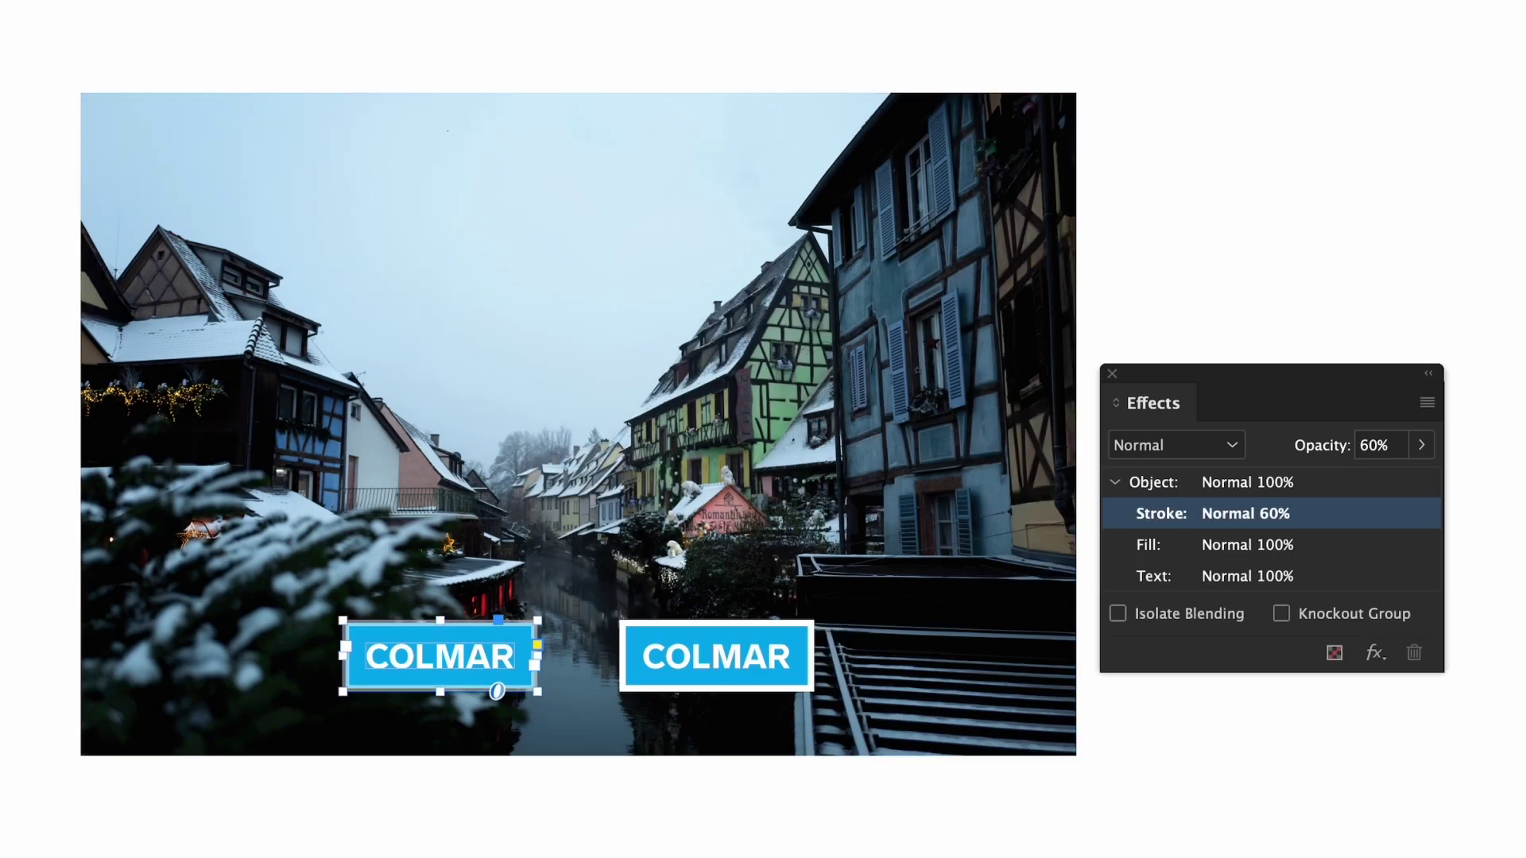
key("shift+super+a")
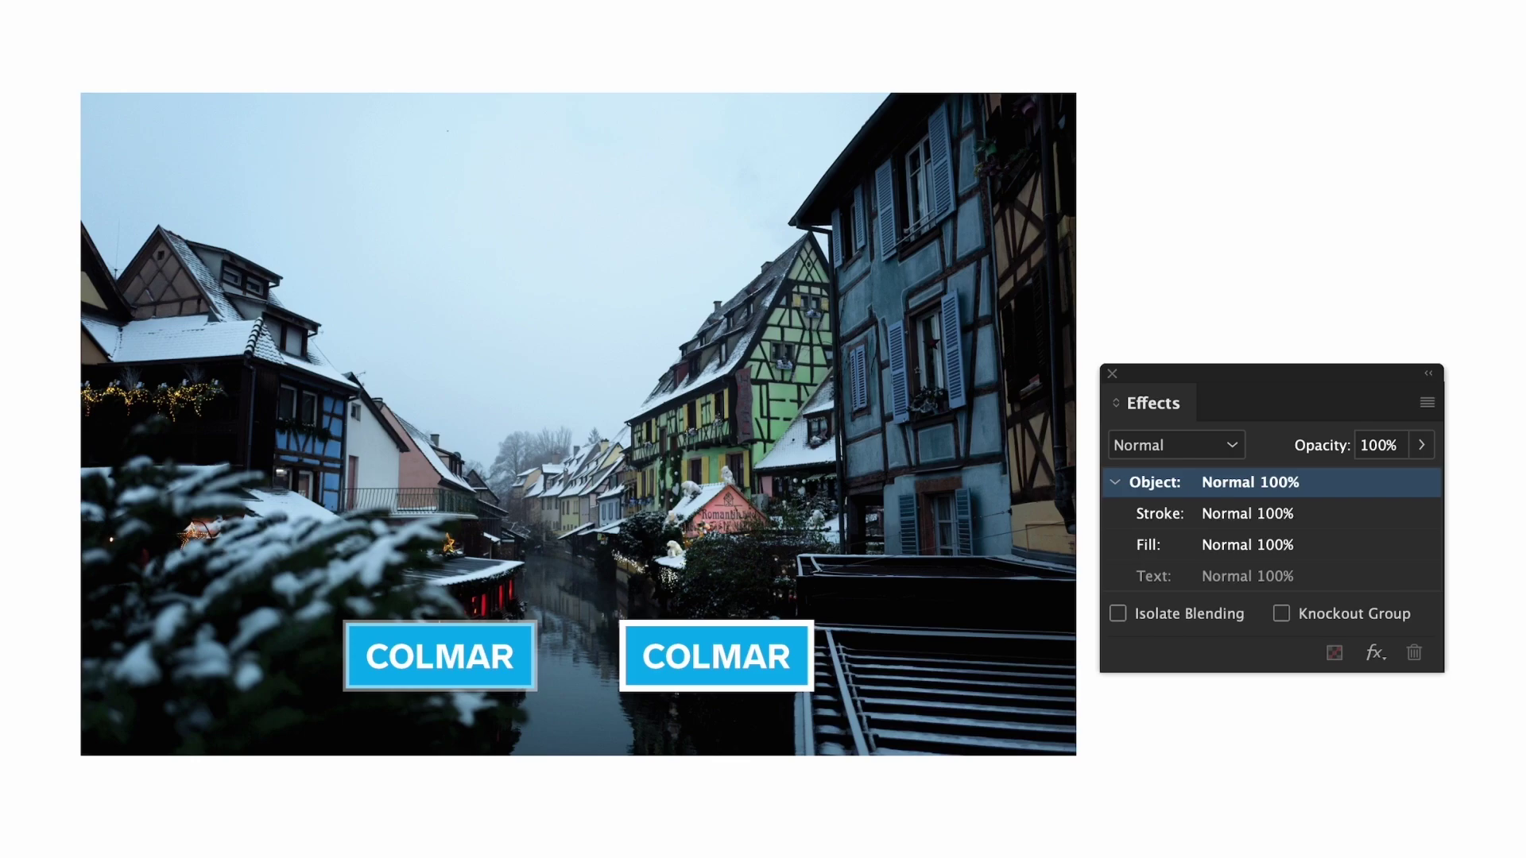
Align the left COLMAR label's stroke to the outside.
left_click(527, 688)
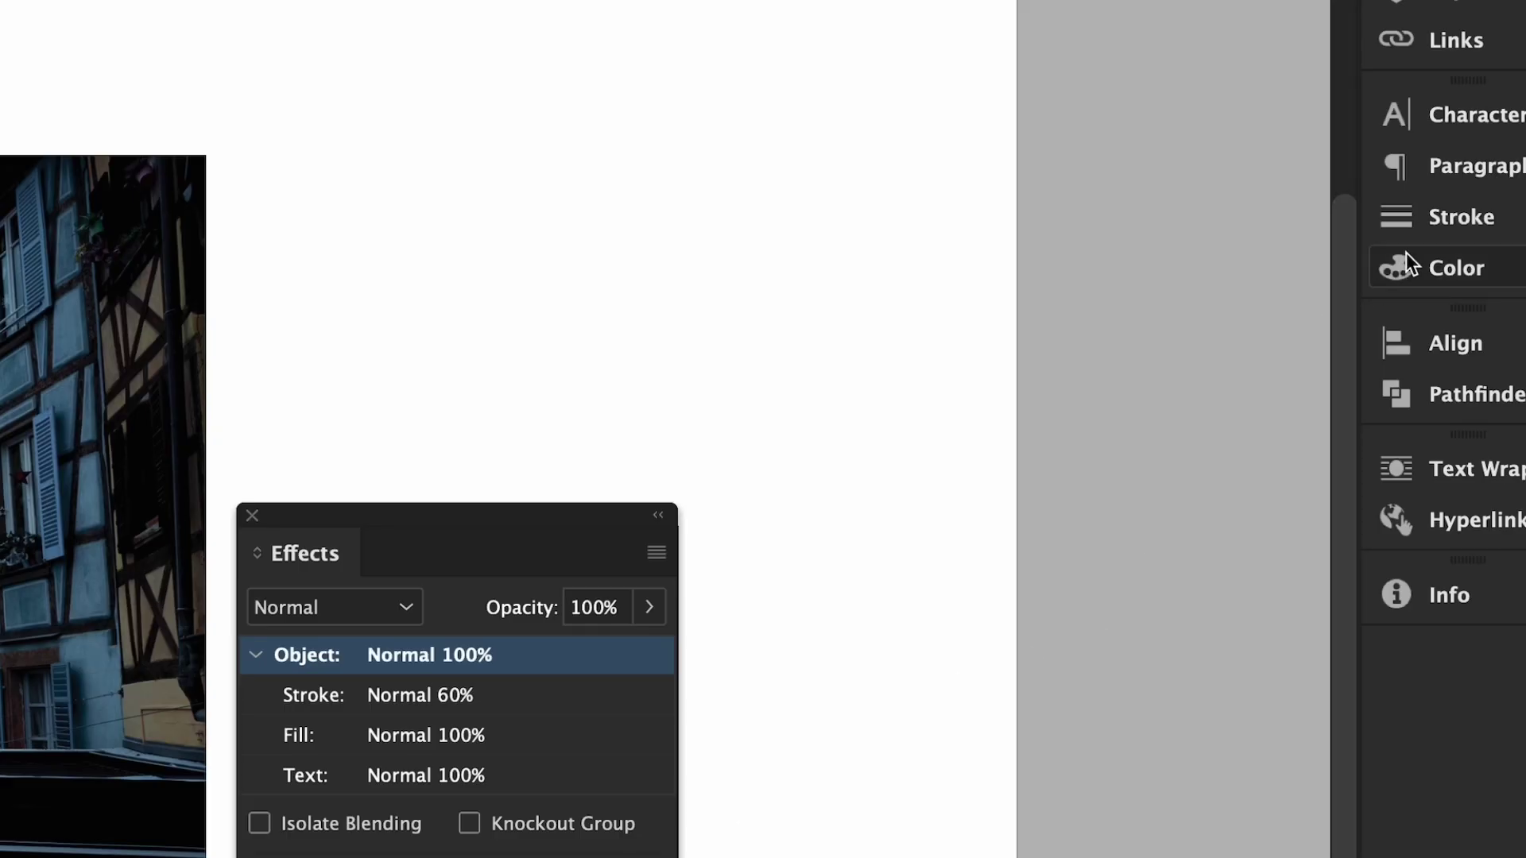
left_click(1424, 236)
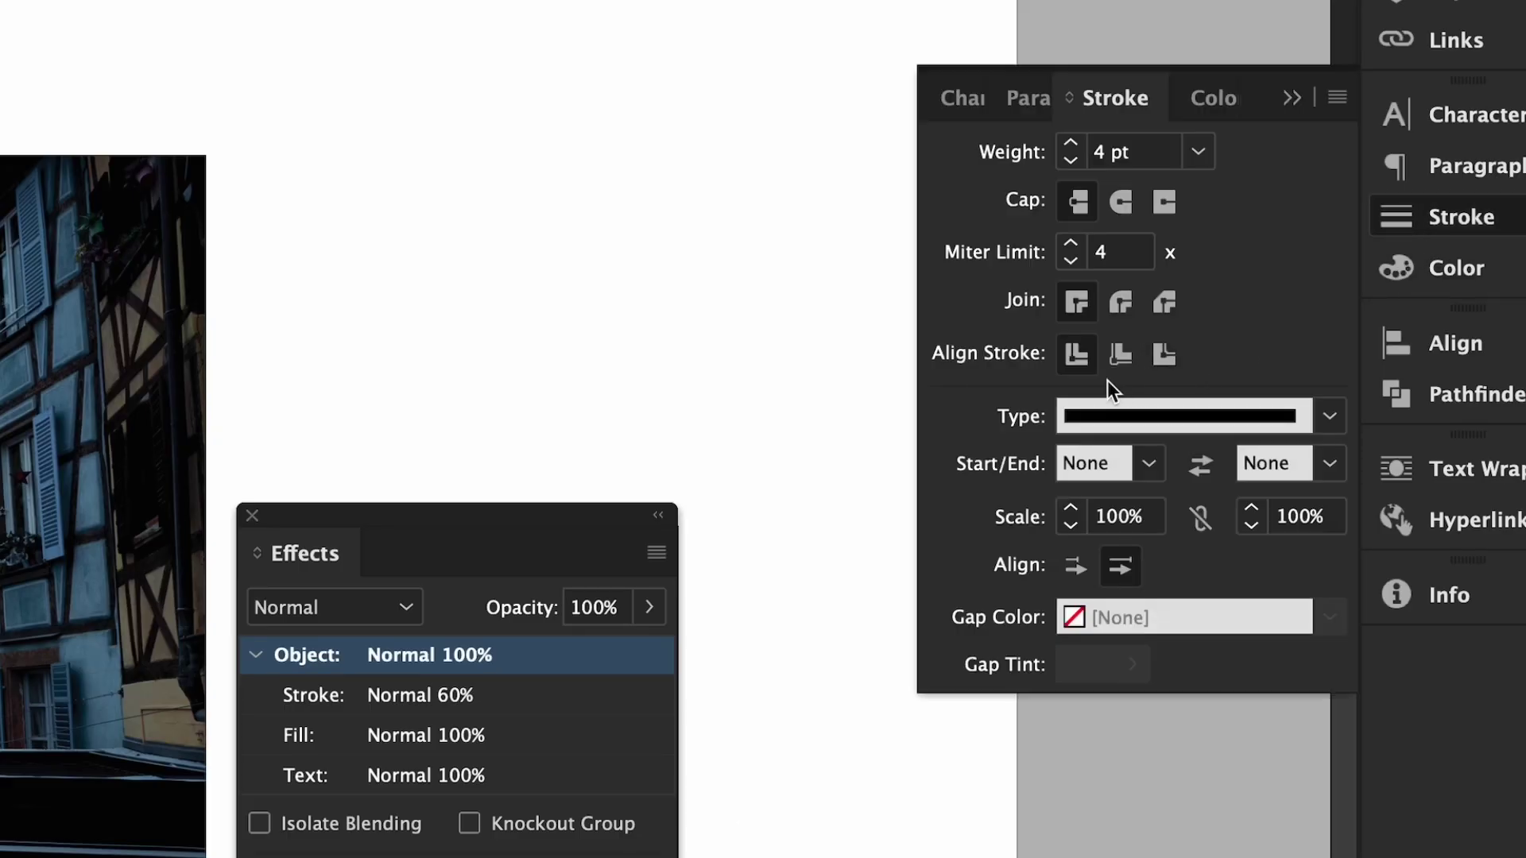
left_click(1159, 364)
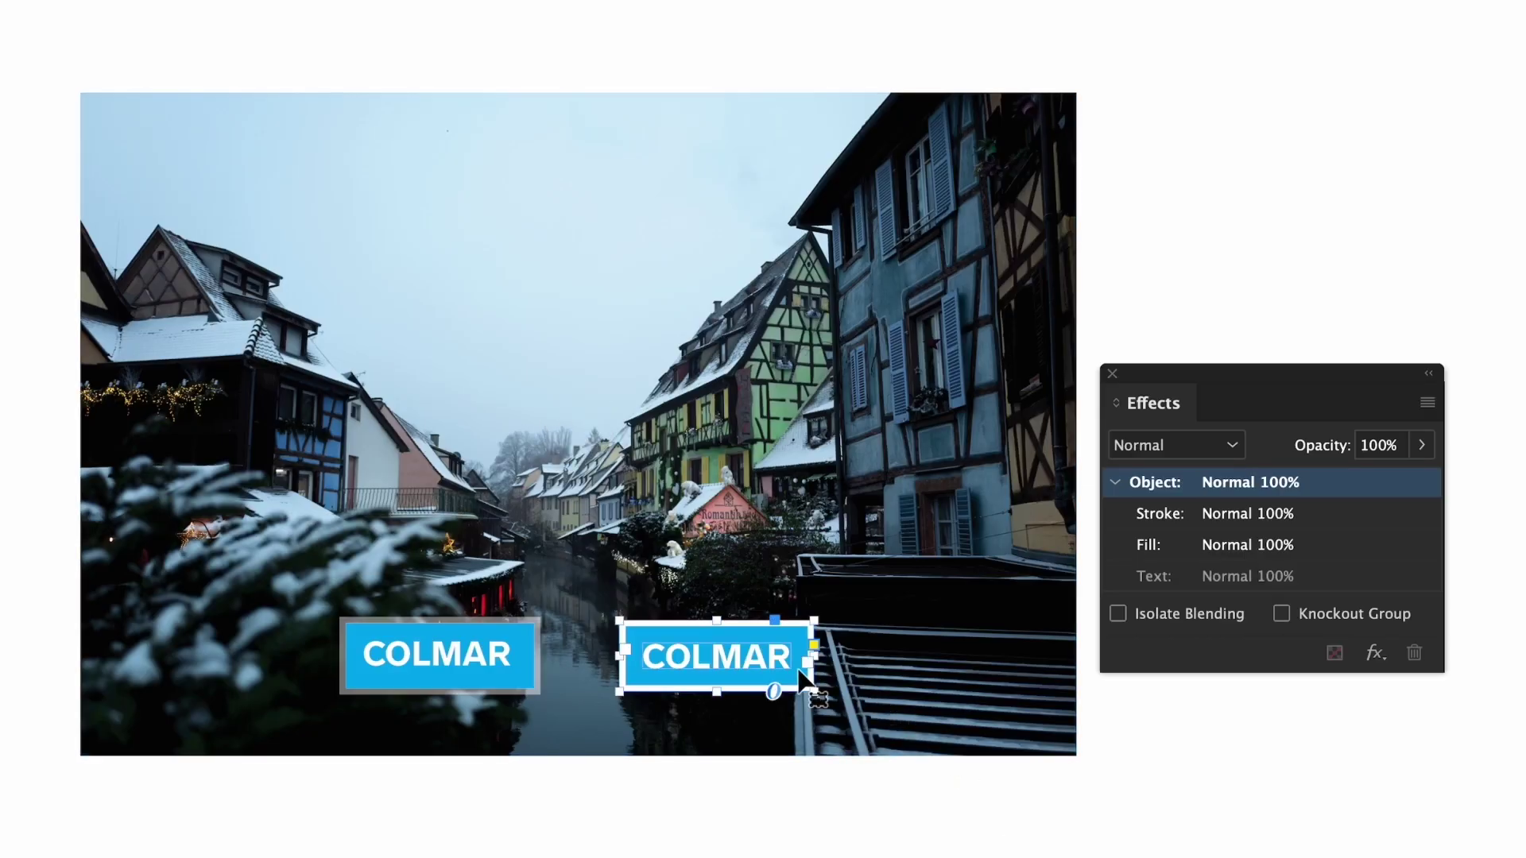
Set the right COLMAR label's fill opacity to 65%.
double_click(1237, 543)
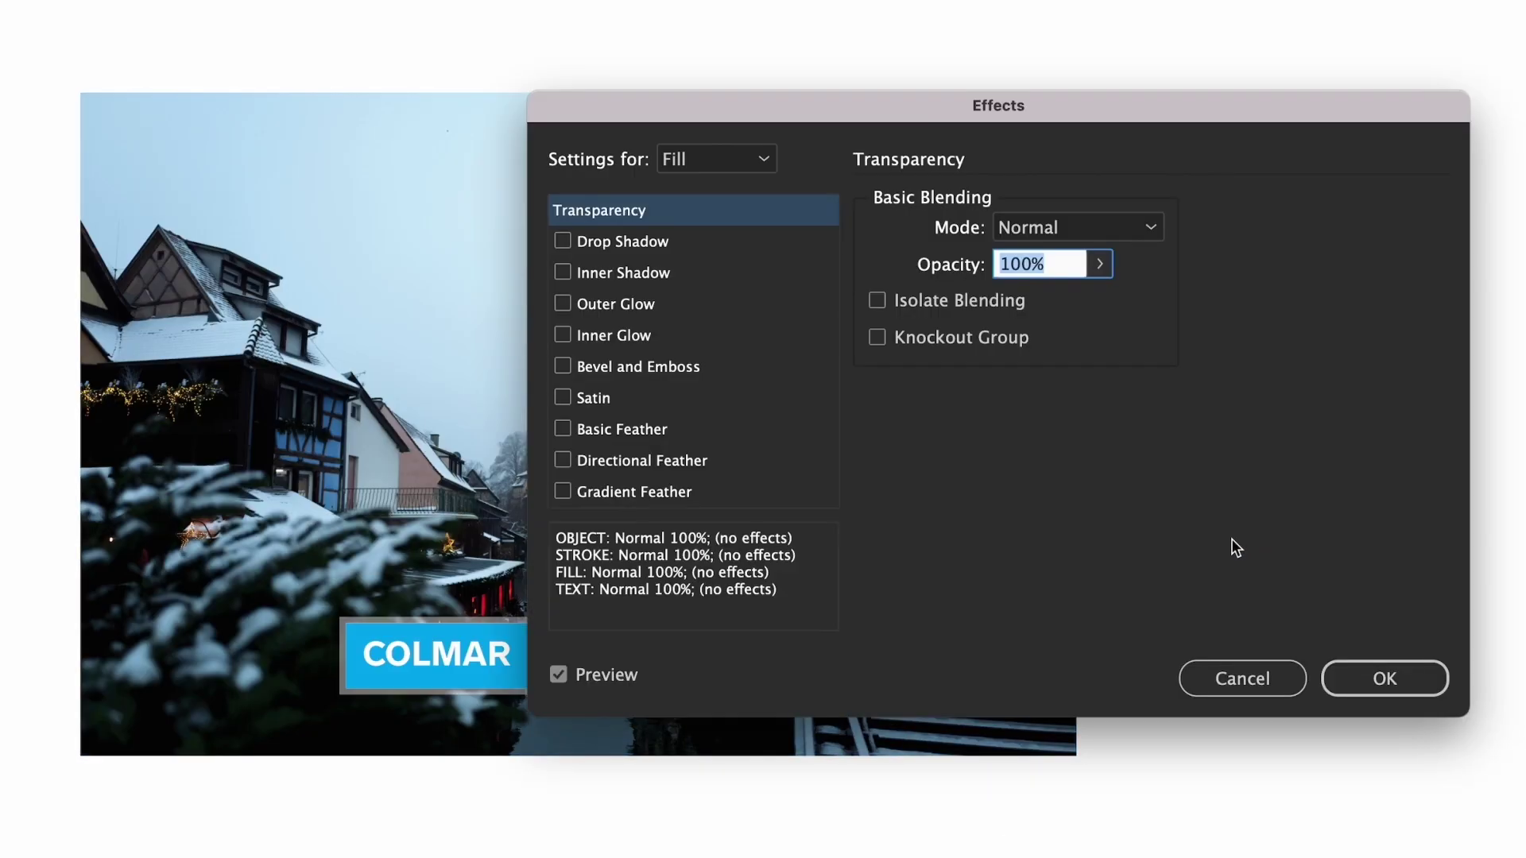
type("65")
key("Return")
left_click(938, 849)
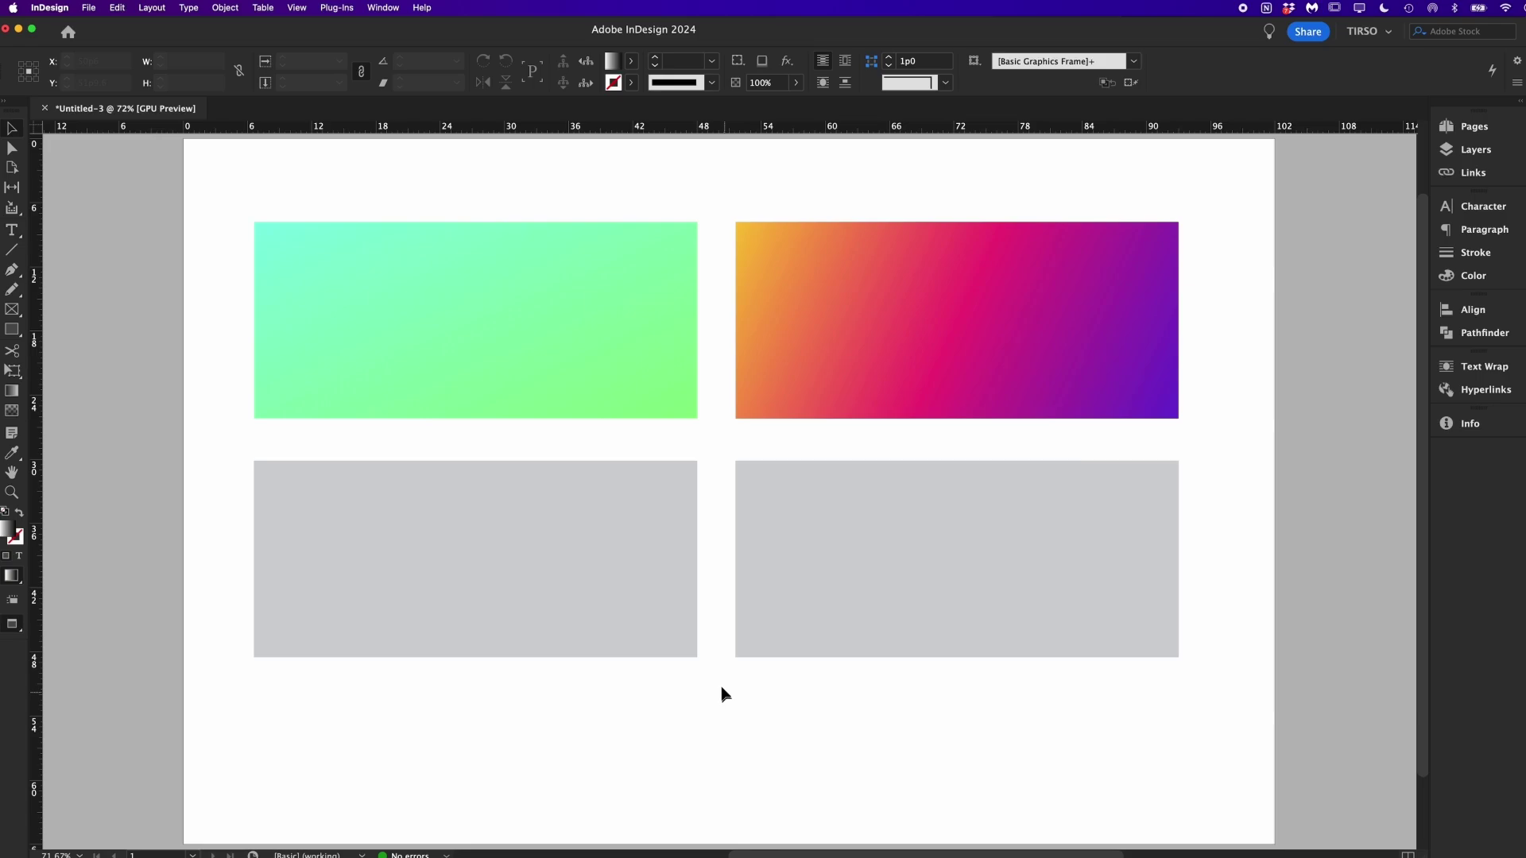
Show the Gradient panel and apply a default gradient to the bottom-left grey rectangle.
left_click(385, 7)
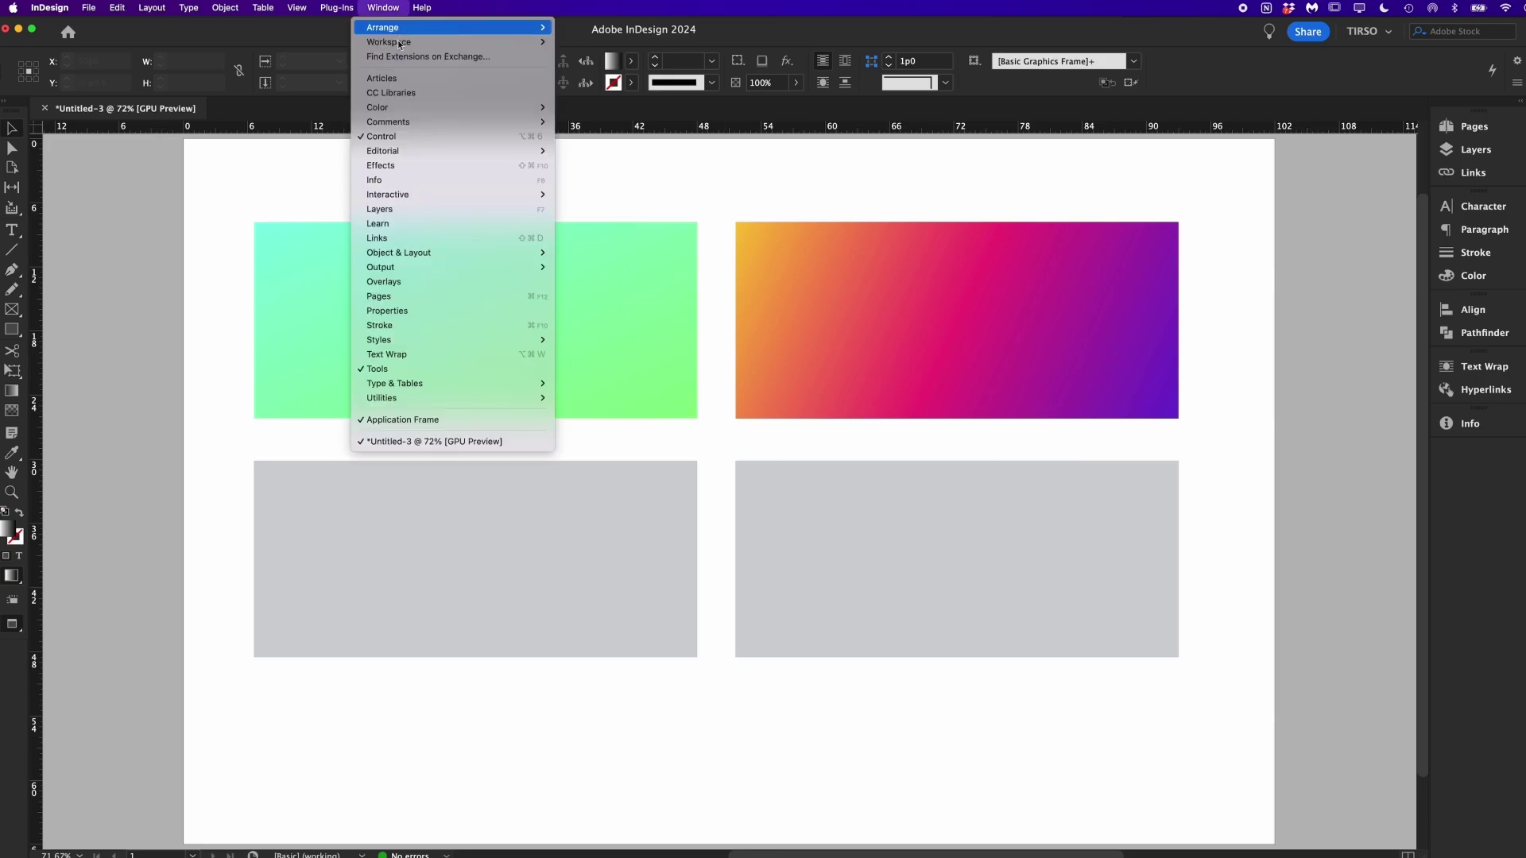
mouse_move(525, 108)
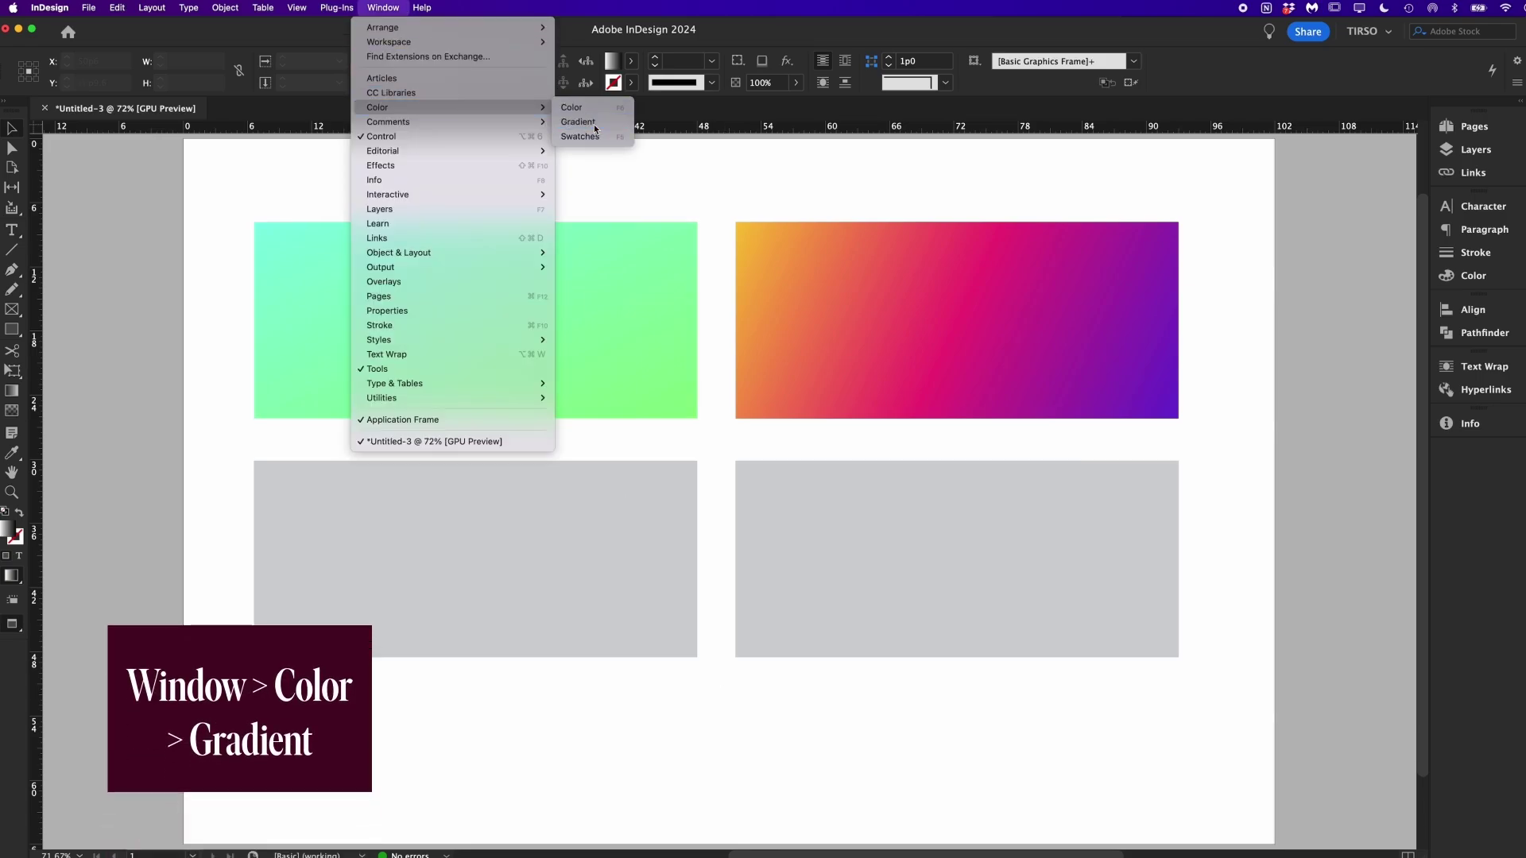
left_click(595, 128)
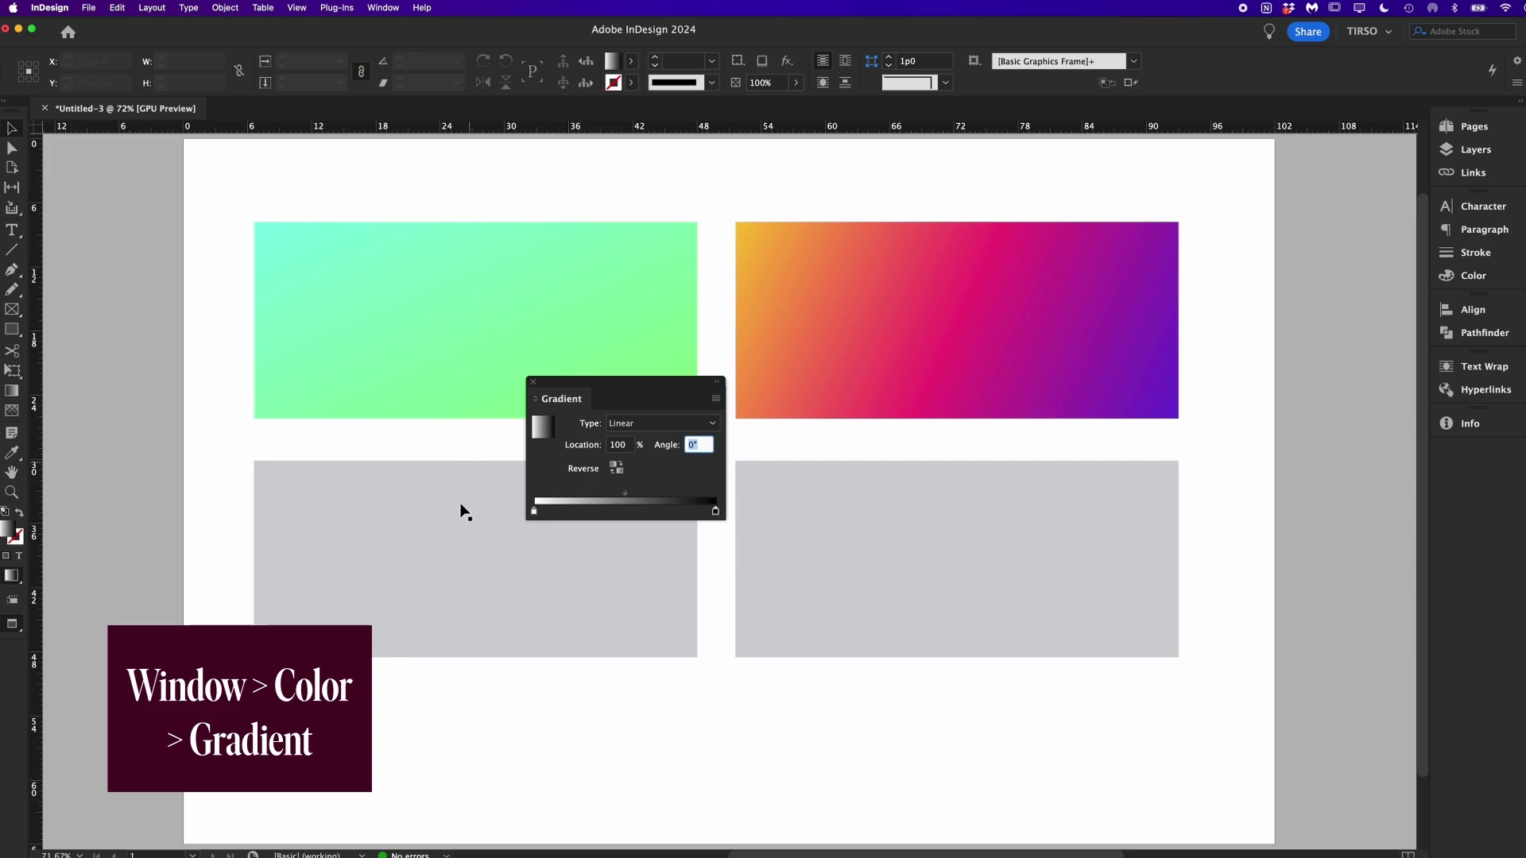
left_click(460, 527)
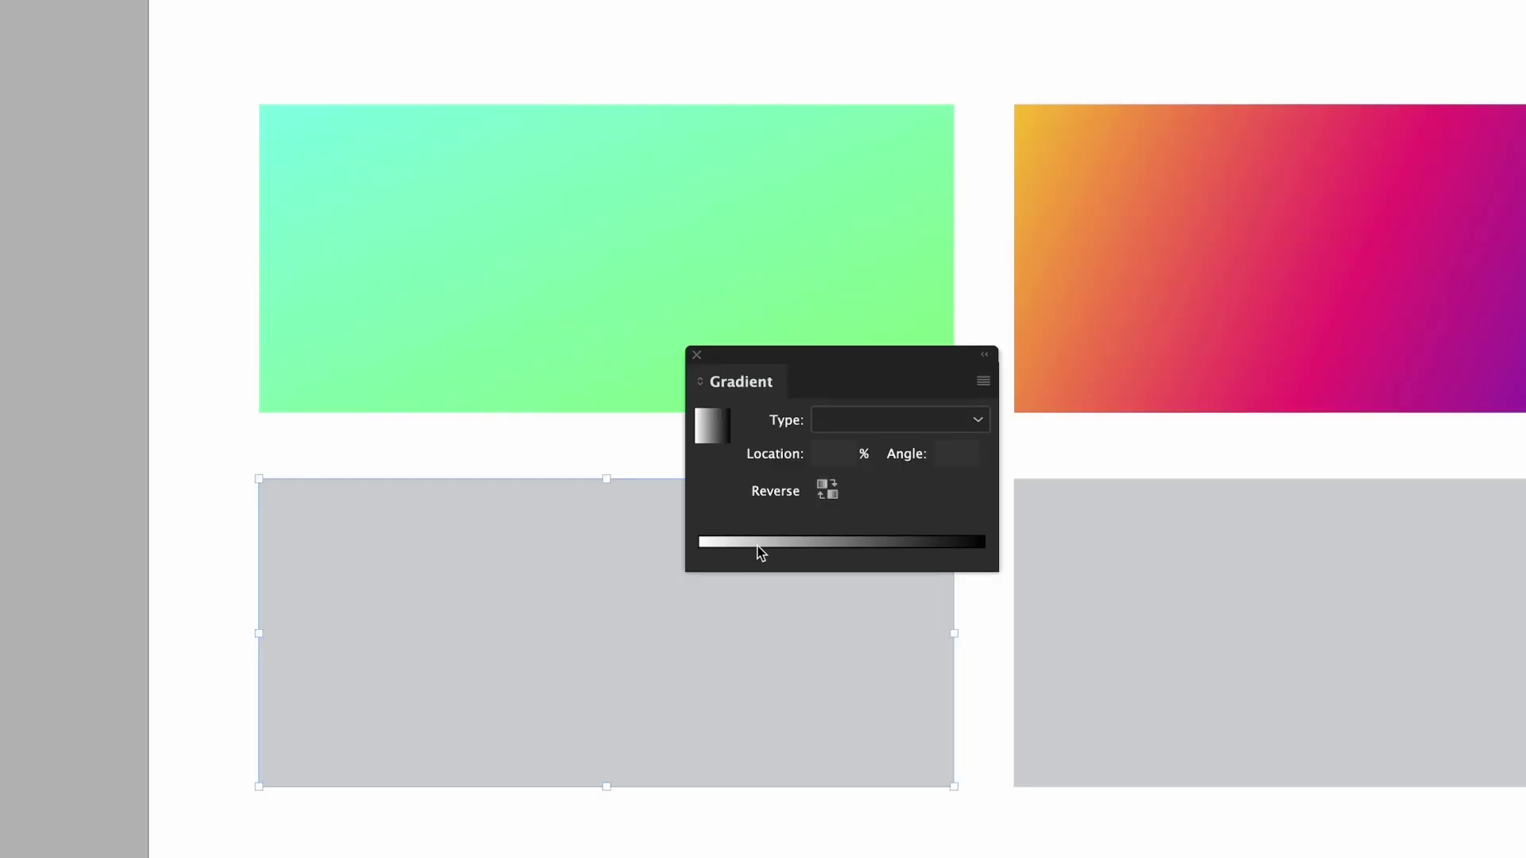
left_click(572, 503)
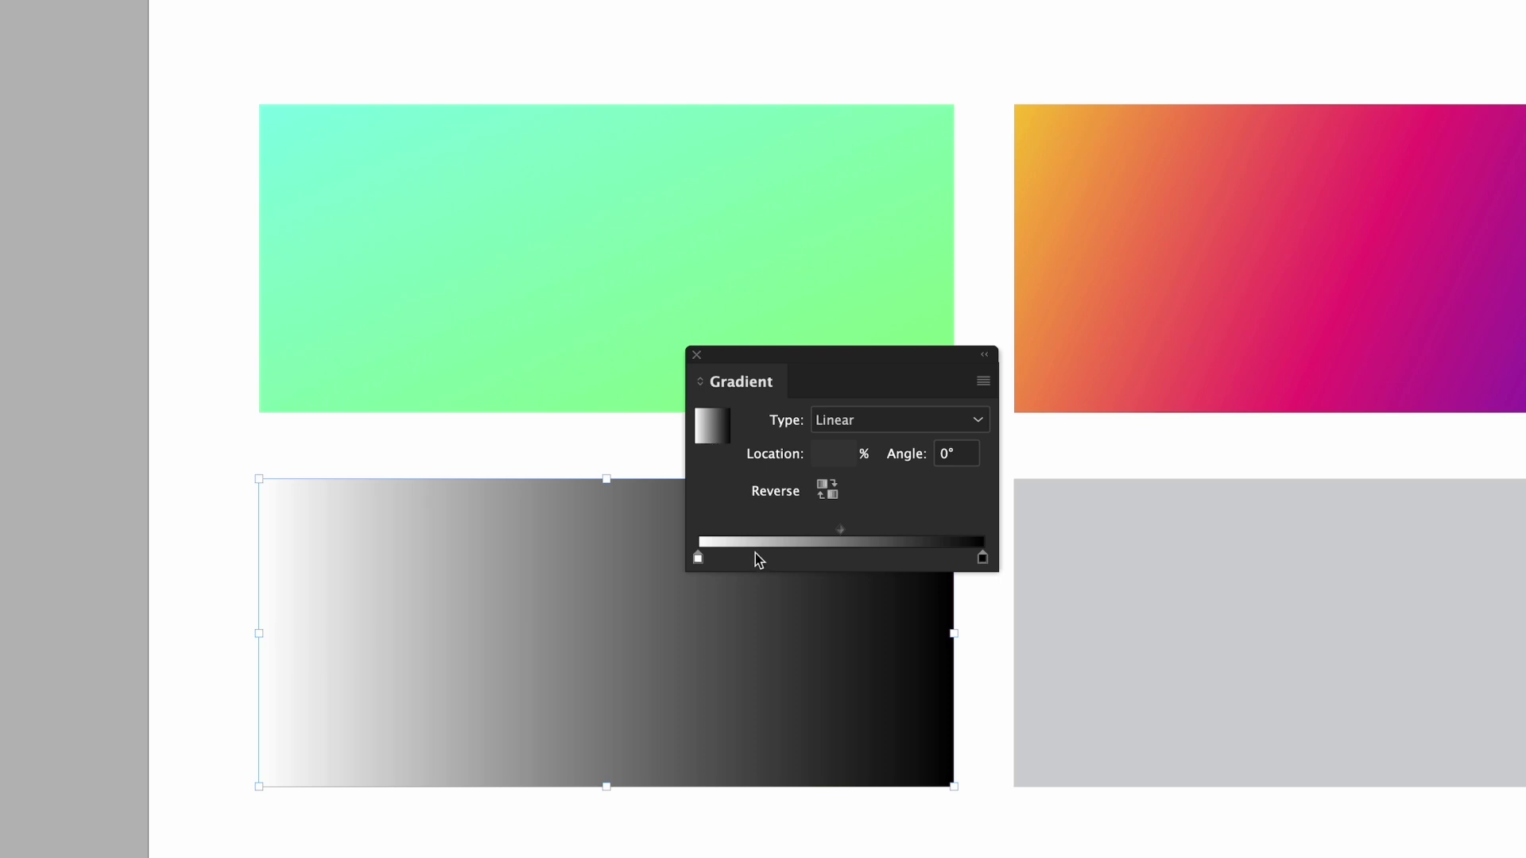
Sample cyan and green from the upper rectangle into the stops and shift the midpoint toward green.
left_click(700, 563)
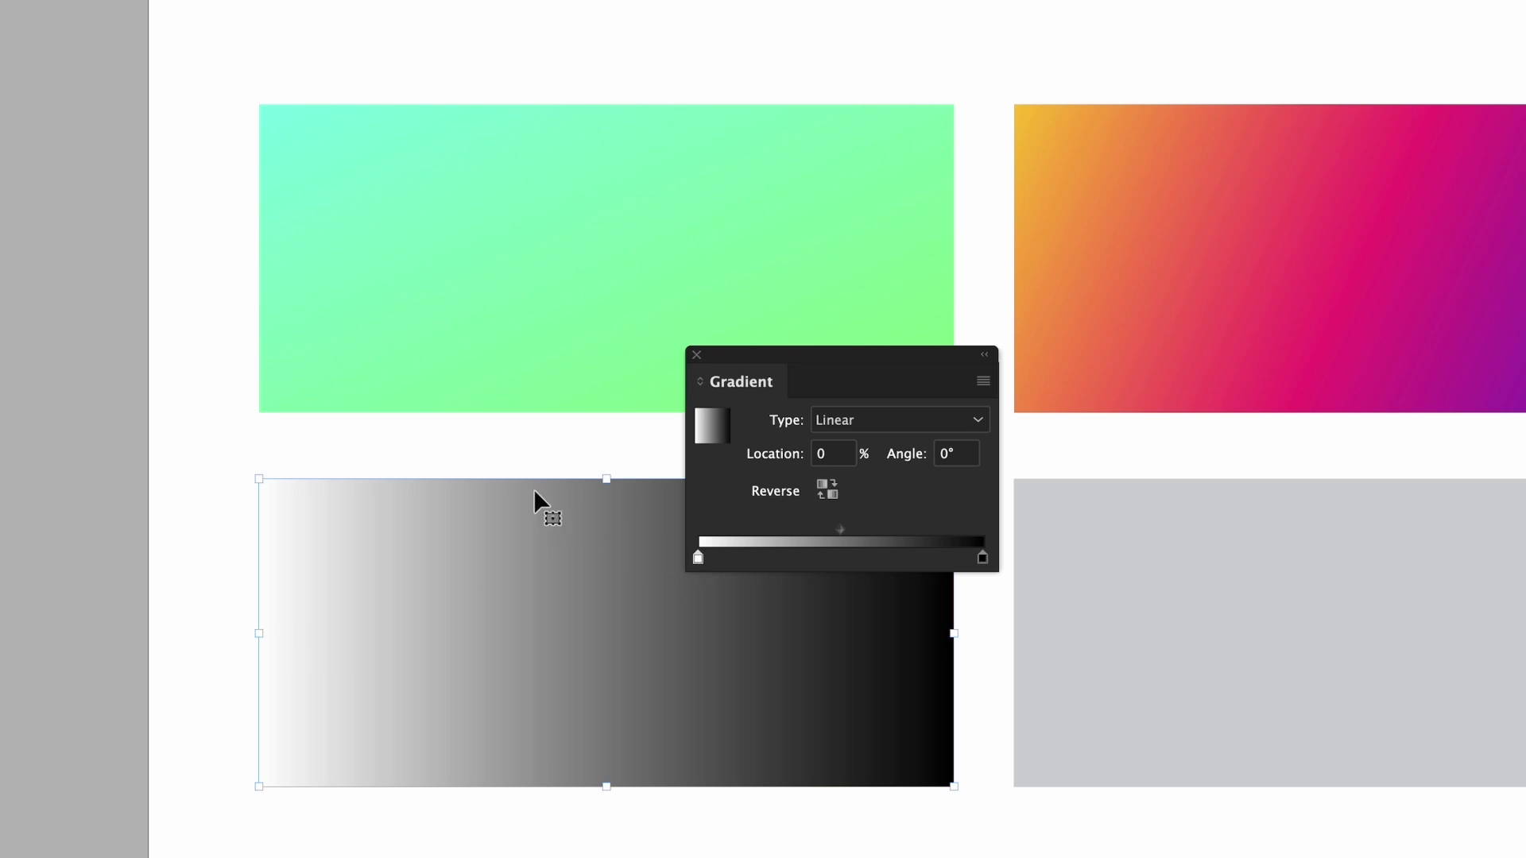
key("i")
left_click(266, 109)
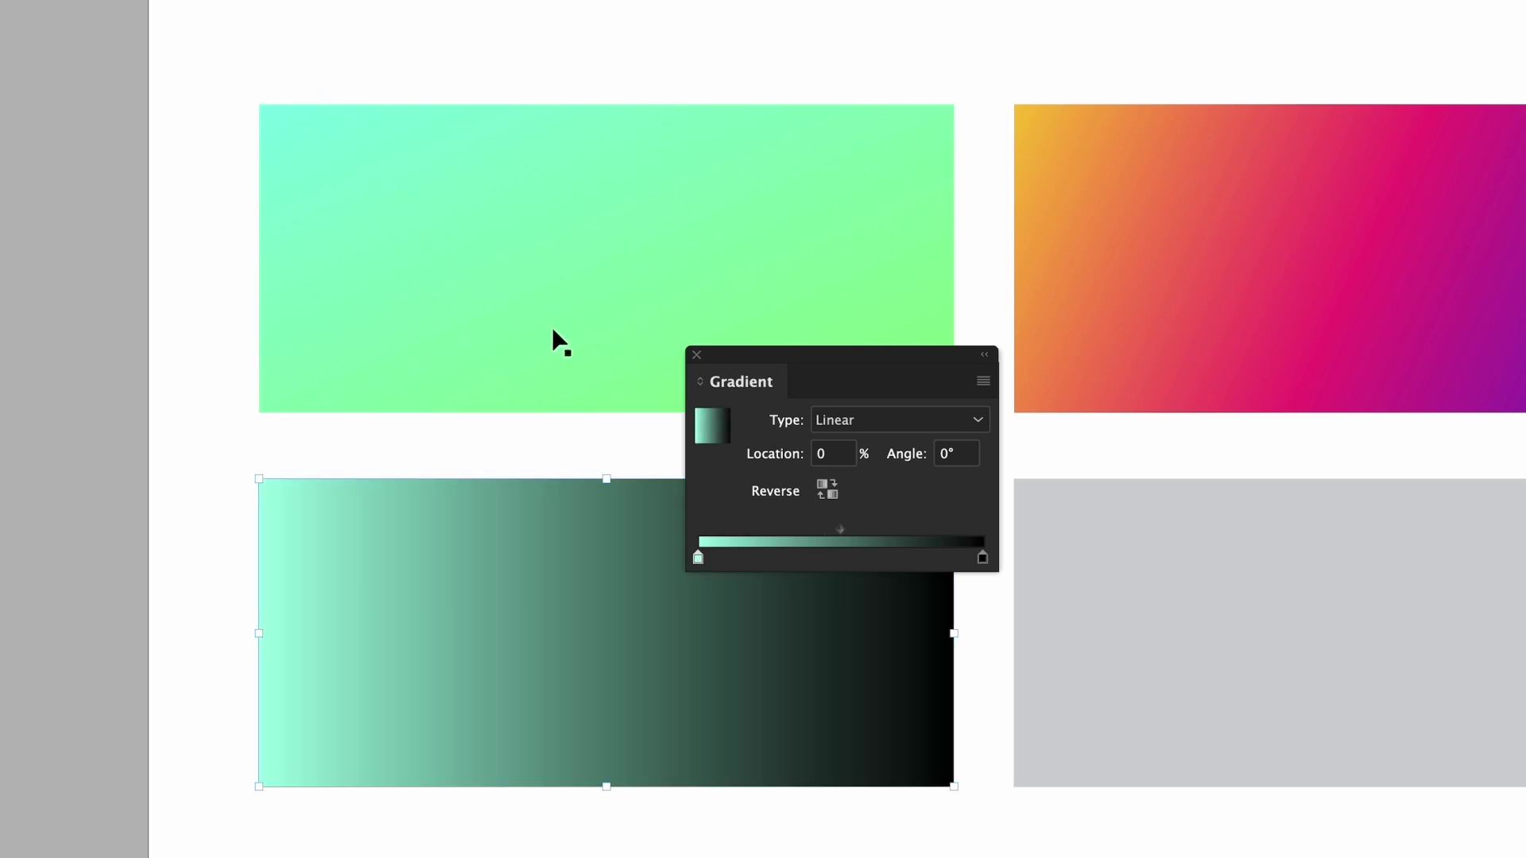
left_click(983, 558)
left_click(945, 326)
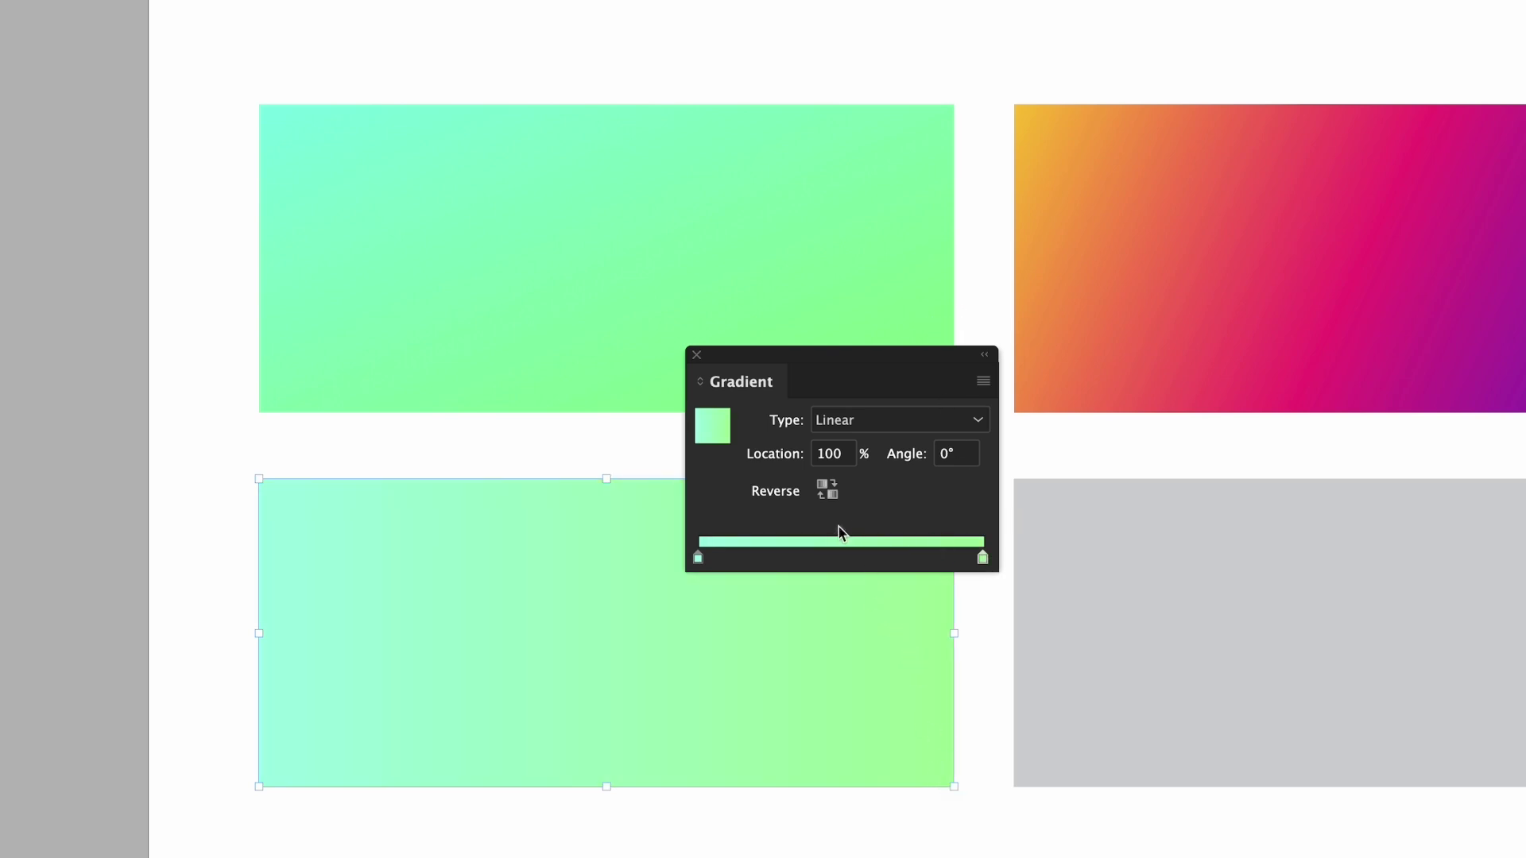
left_click_drag(841, 530, 960, 529)
Give the bottom-right rectangle a yellow-pink-purple gradient sampled from the rectangle above.
left_click(1025, 763)
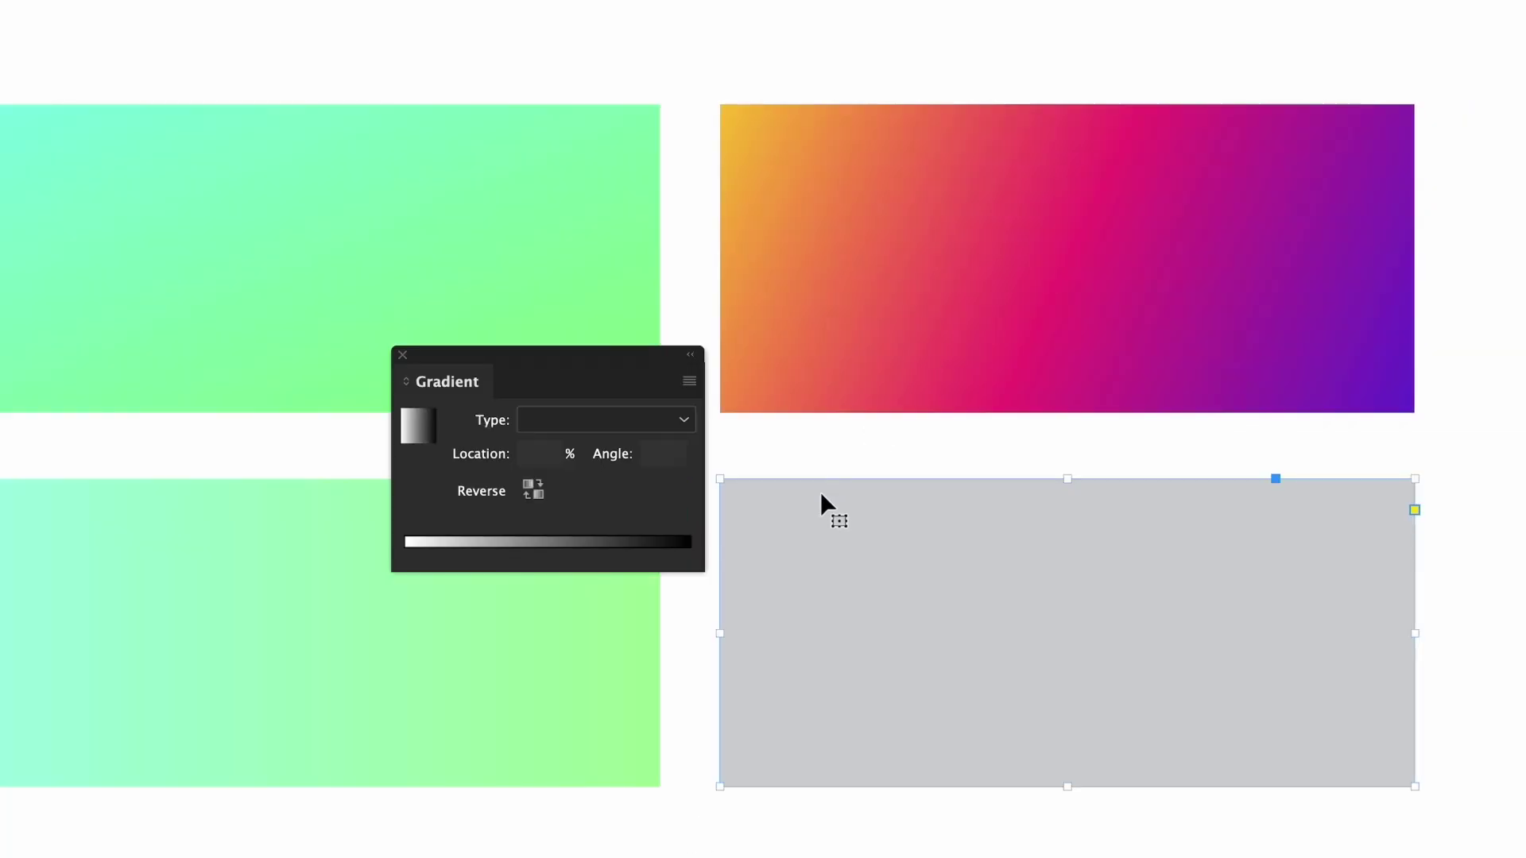
left_click(520, 543)
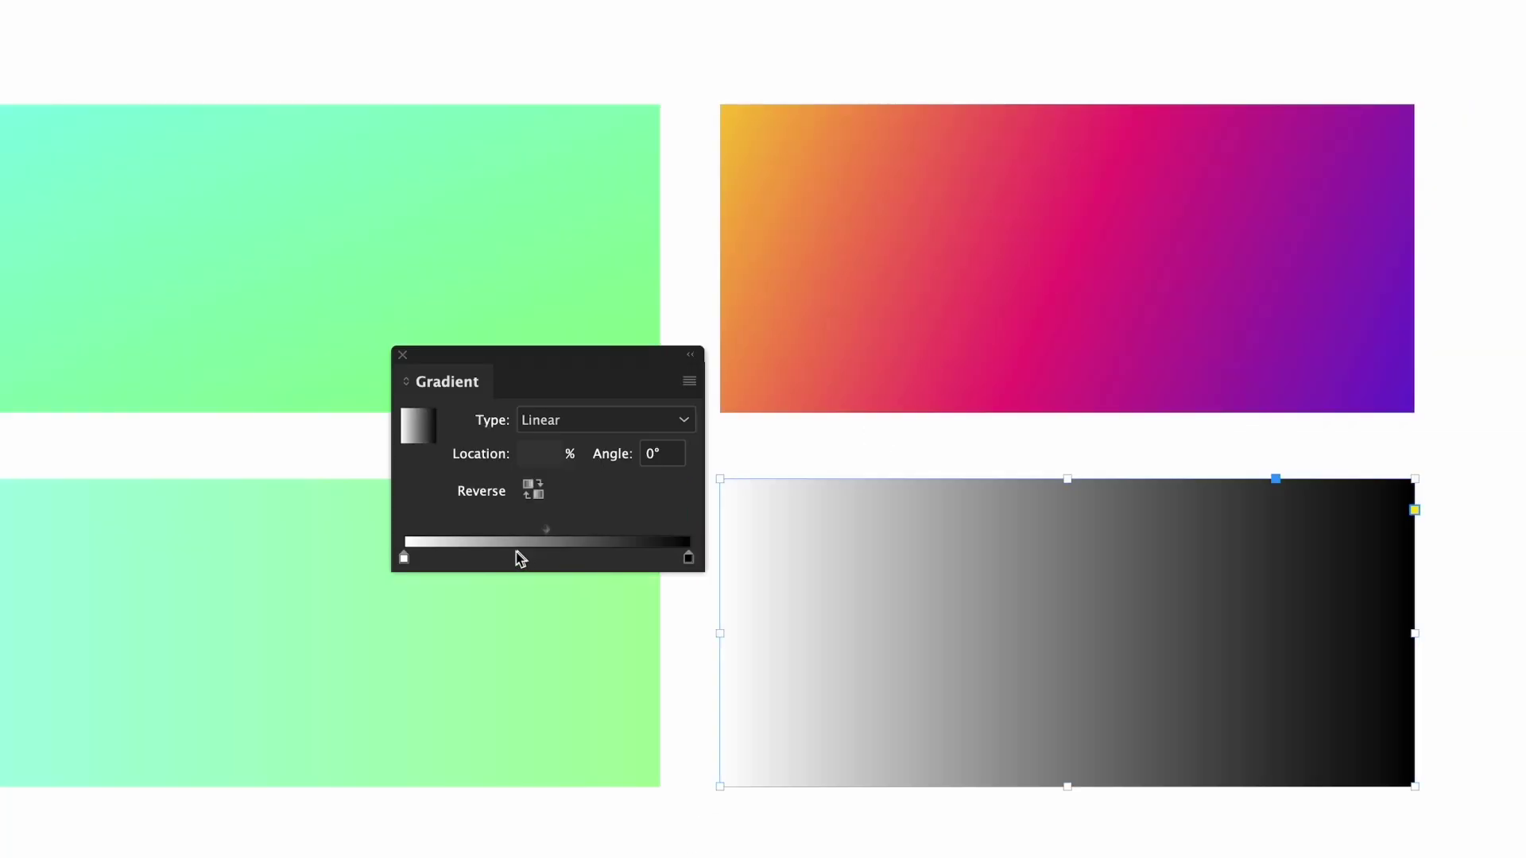
left_click(404, 559)
left_click(725, 103)
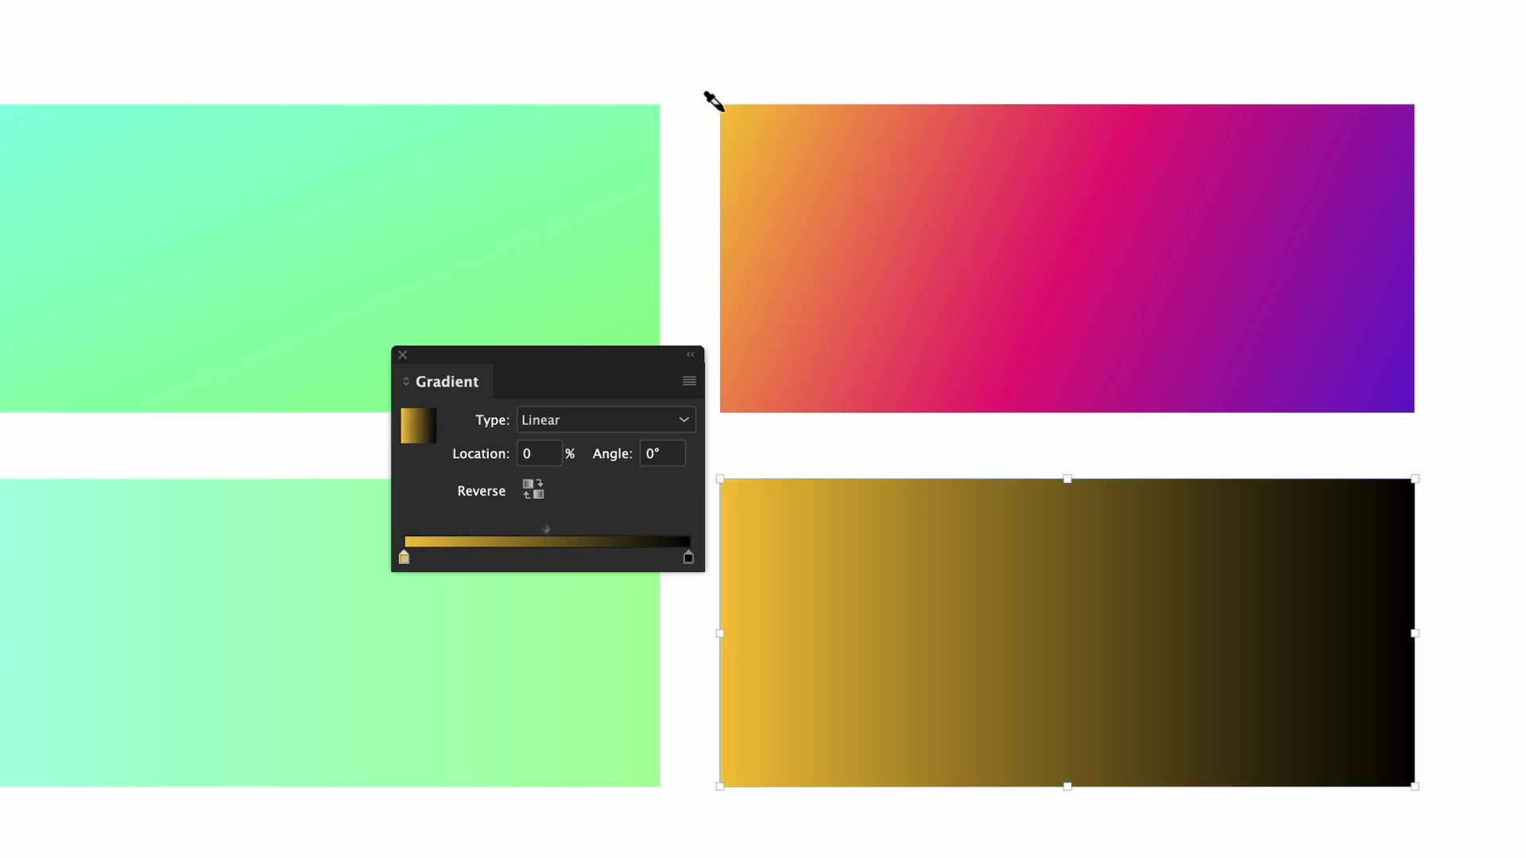
left_click(689, 559)
left_click(1396, 396)
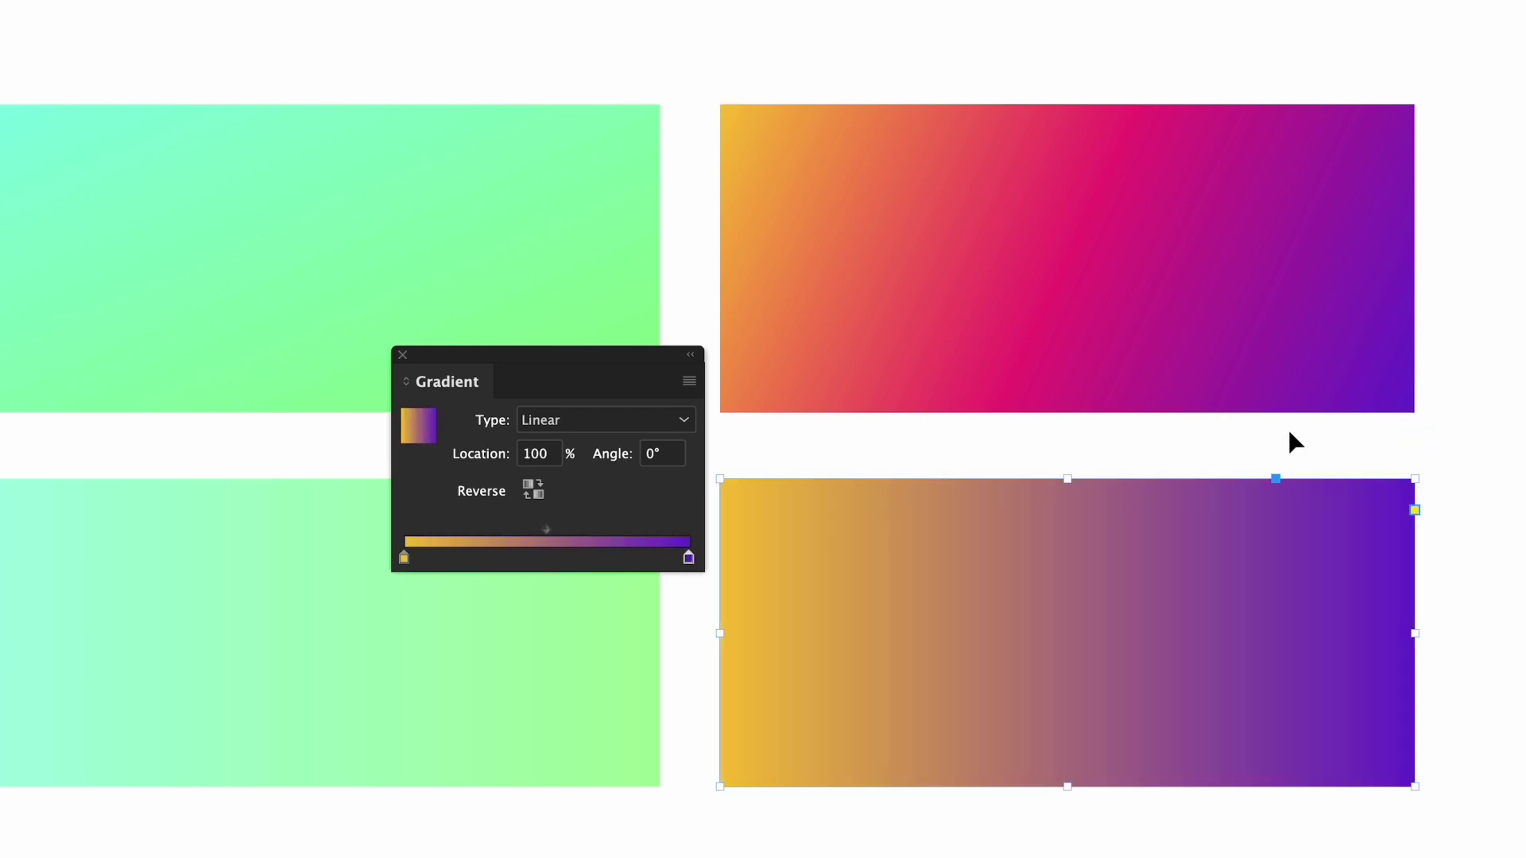
left_click(546, 556)
key("i")
left_click(1089, 246)
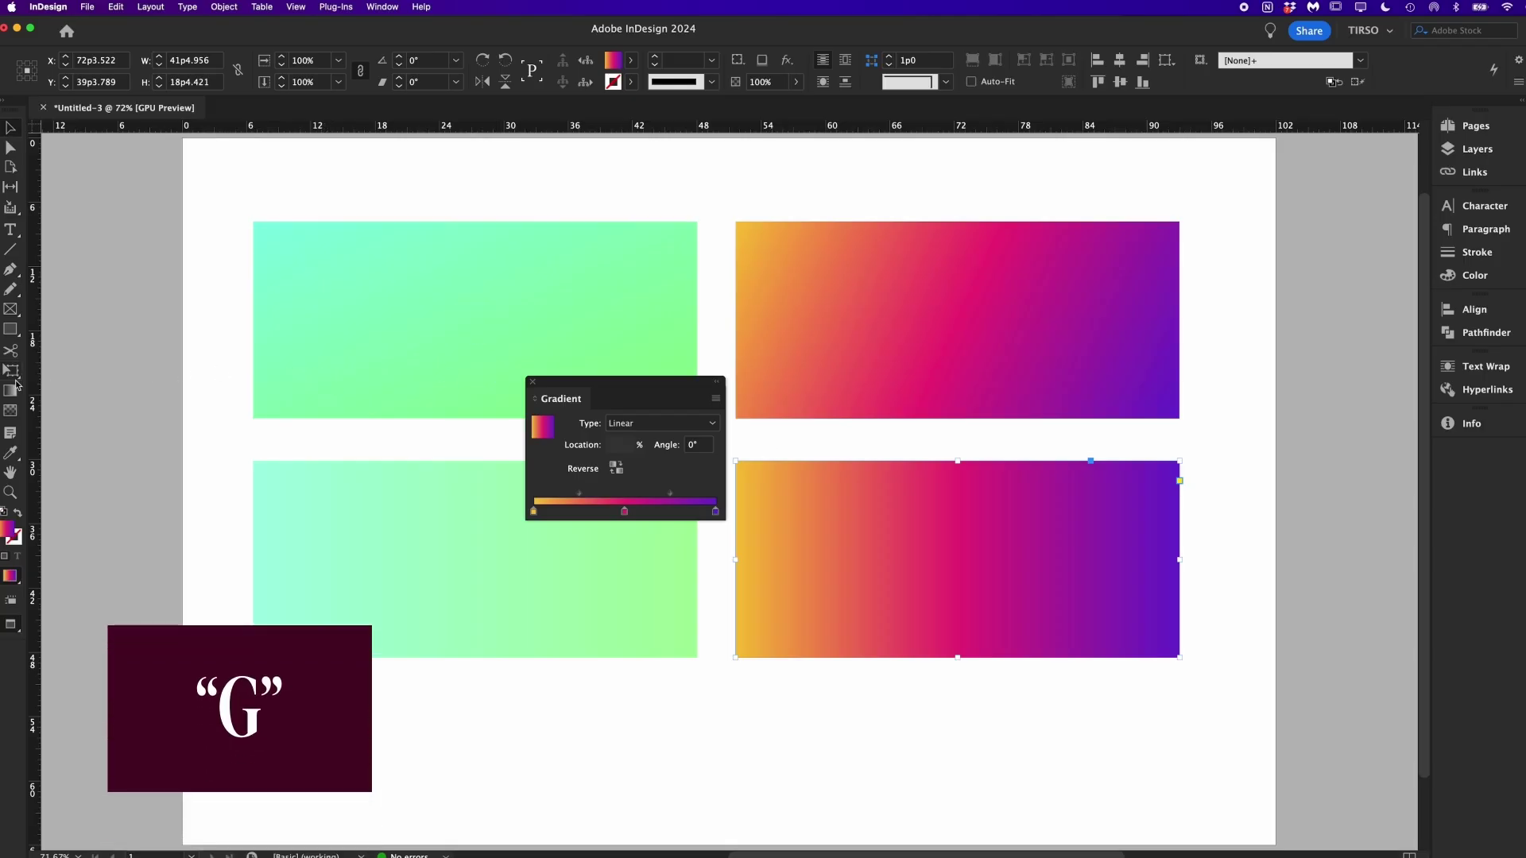
Angle the gradient diagonally to −22.9° and save it as New Gradient Swatch.
left_click_drag(741, 468, 1174, 650)
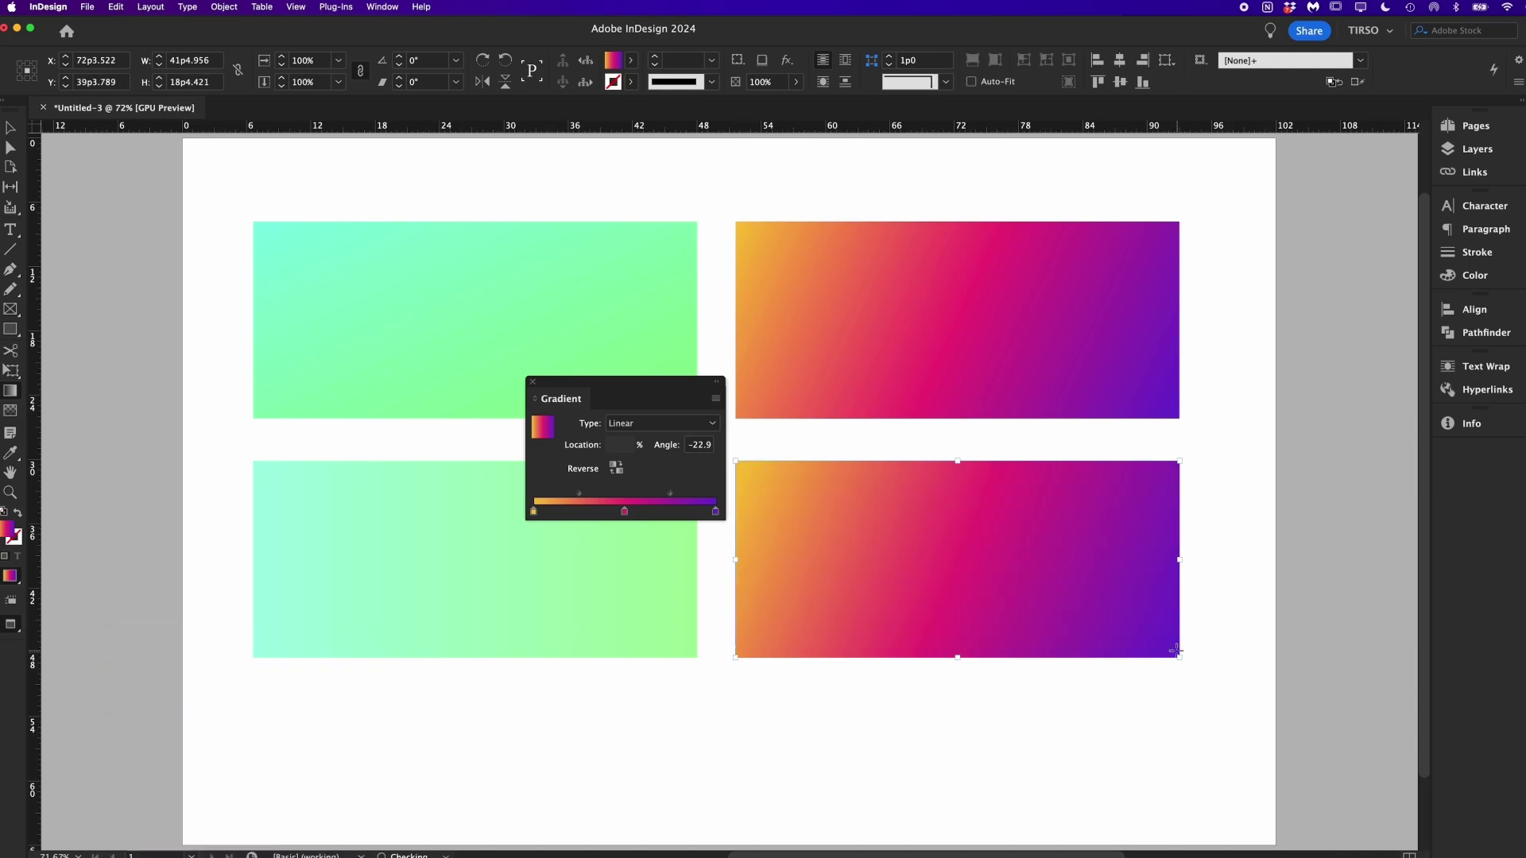
key("v")
left_click(699, 423)
left_click(693, 454)
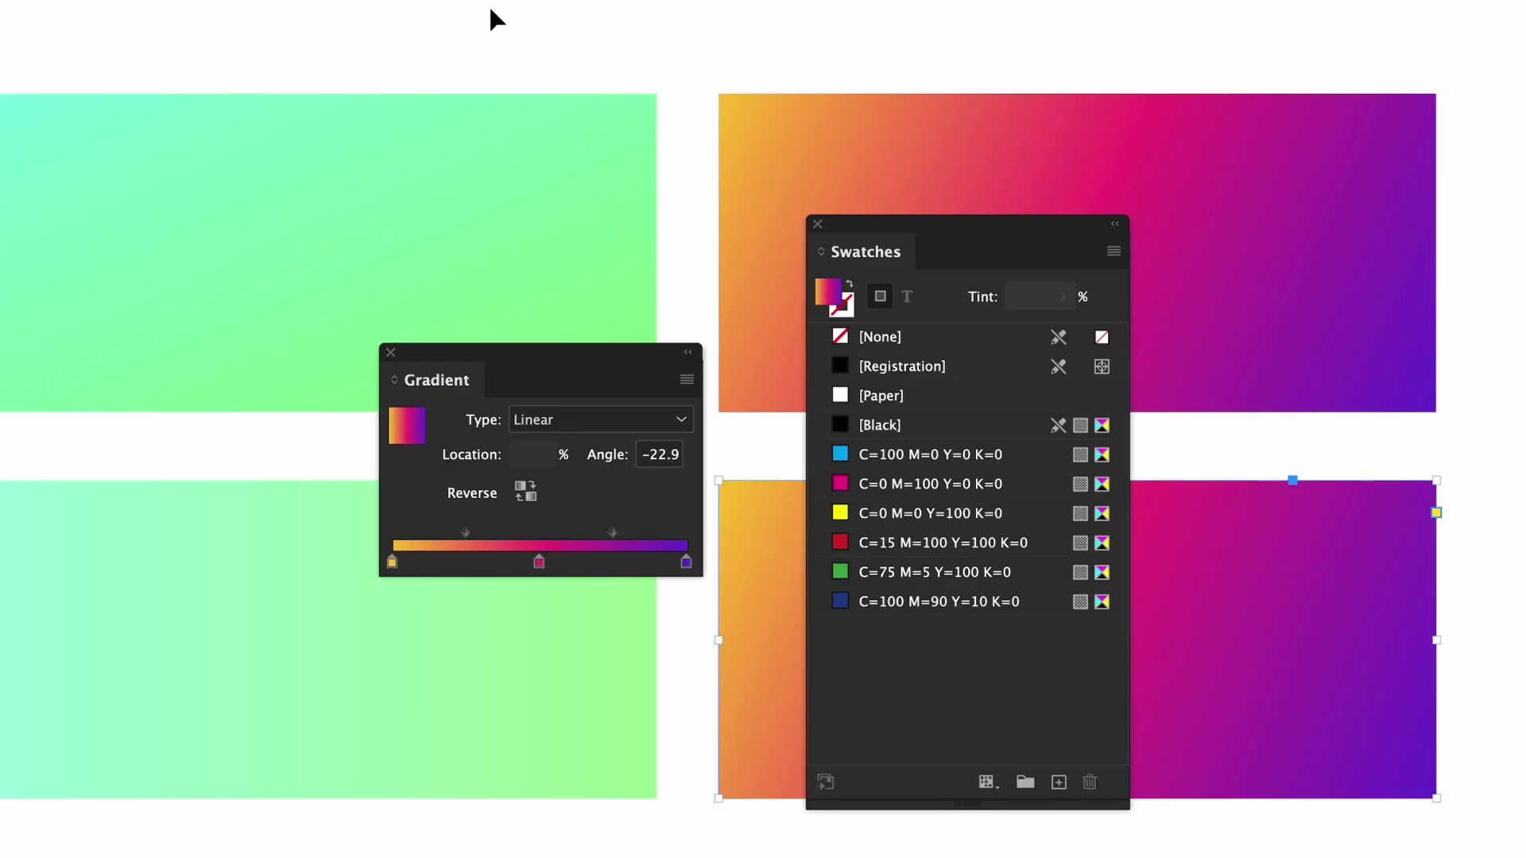
left_click_drag(831, 298, 854, 543)
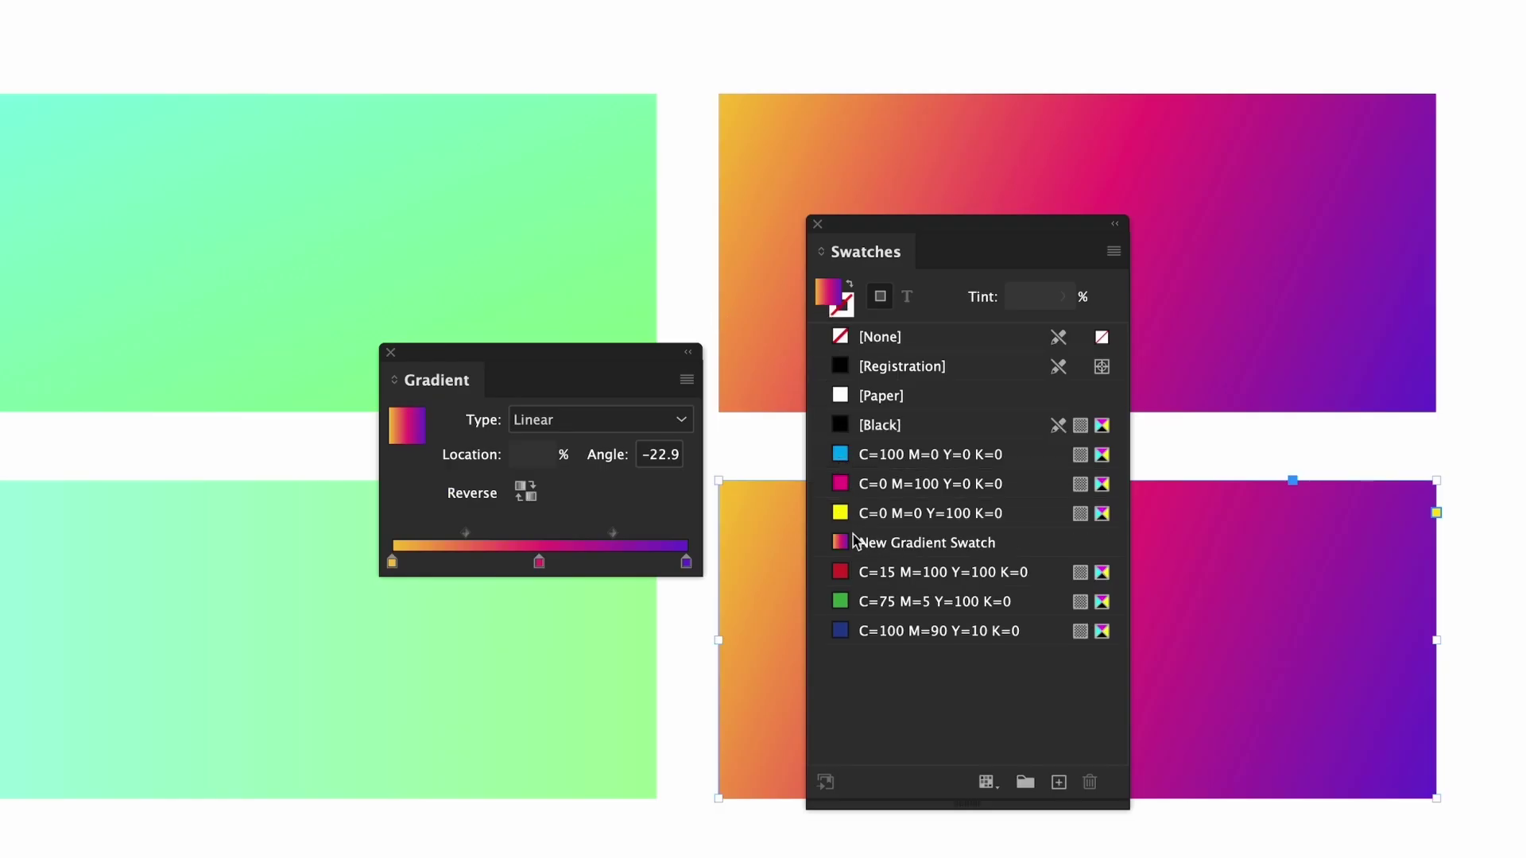